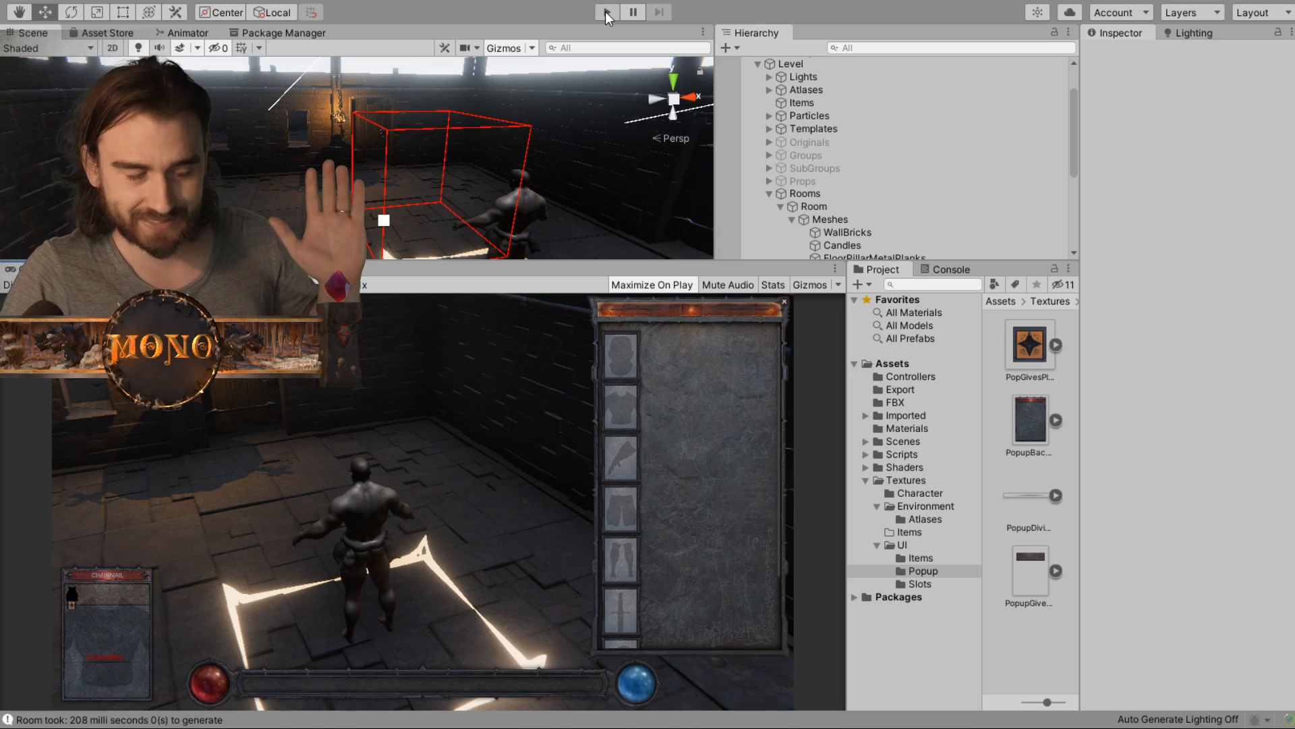
- Run the scene in play mode and equip the Chain Pants from the floor in the character's legs slot
click(605, 11)
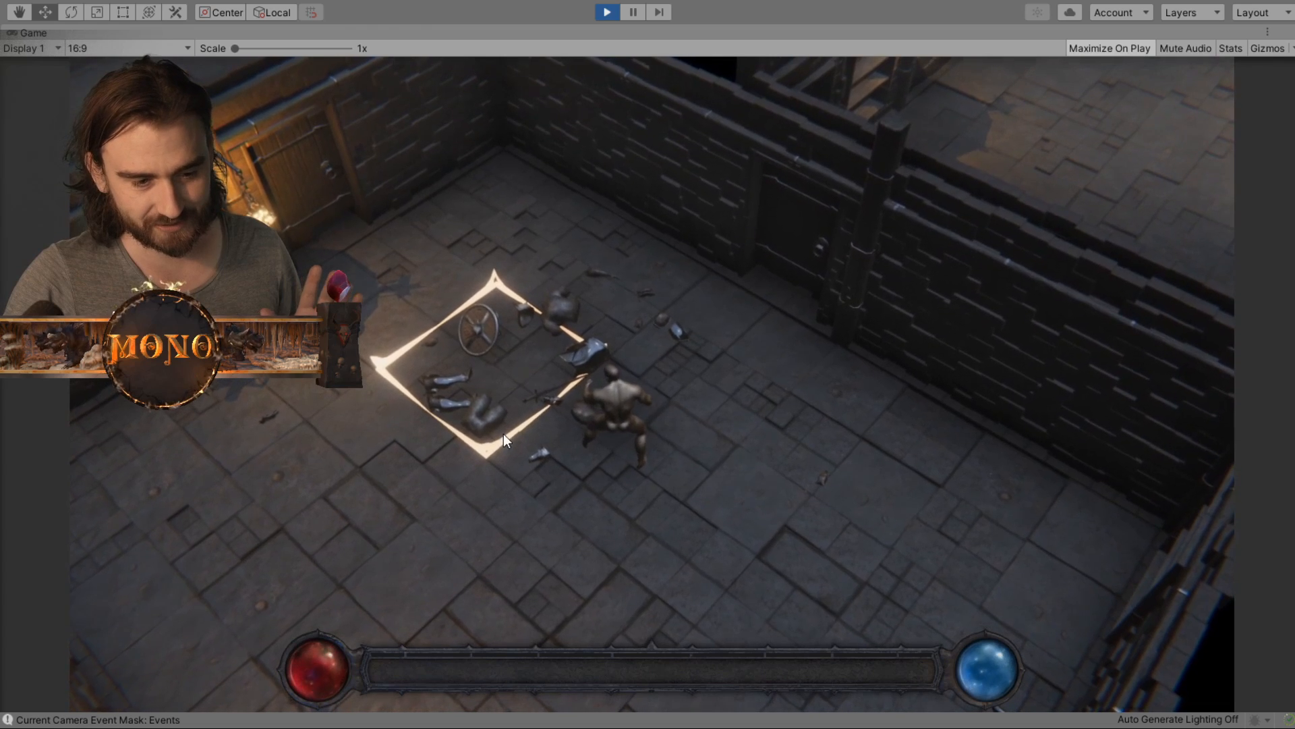
mouse_move(480, 427)
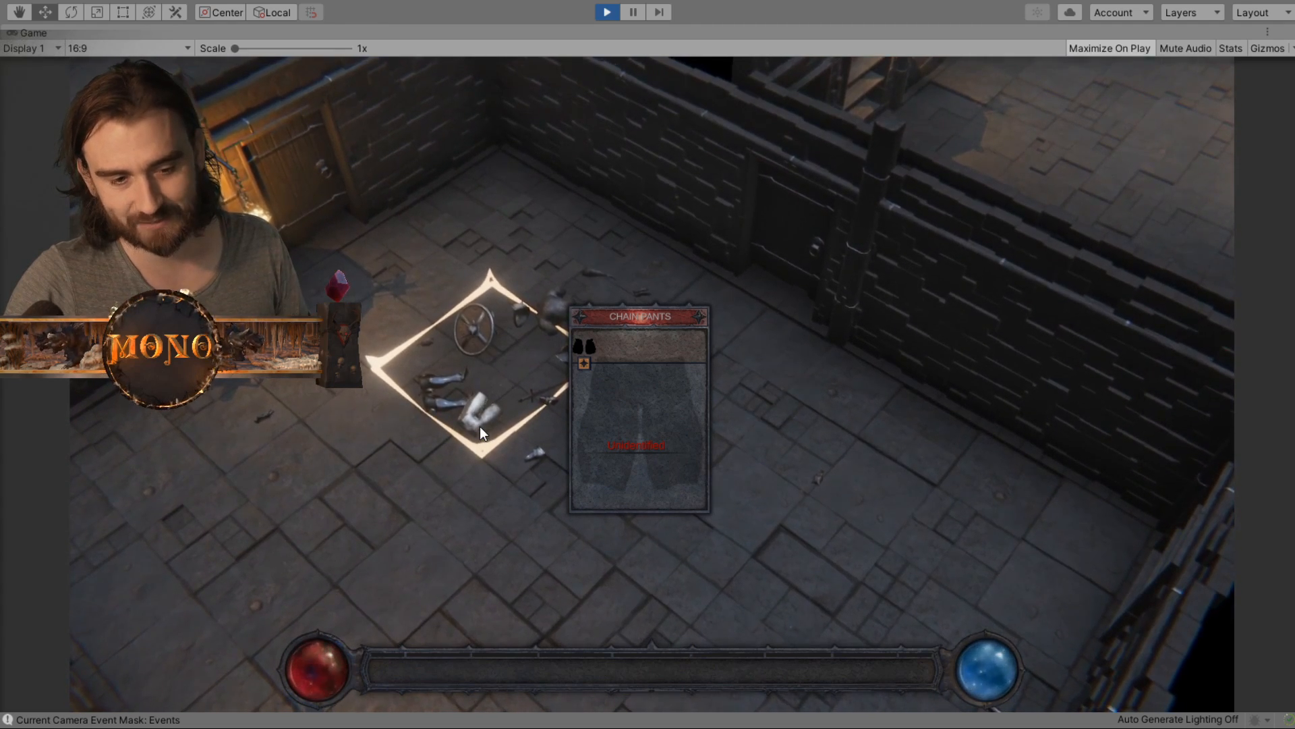
click(480, 423)
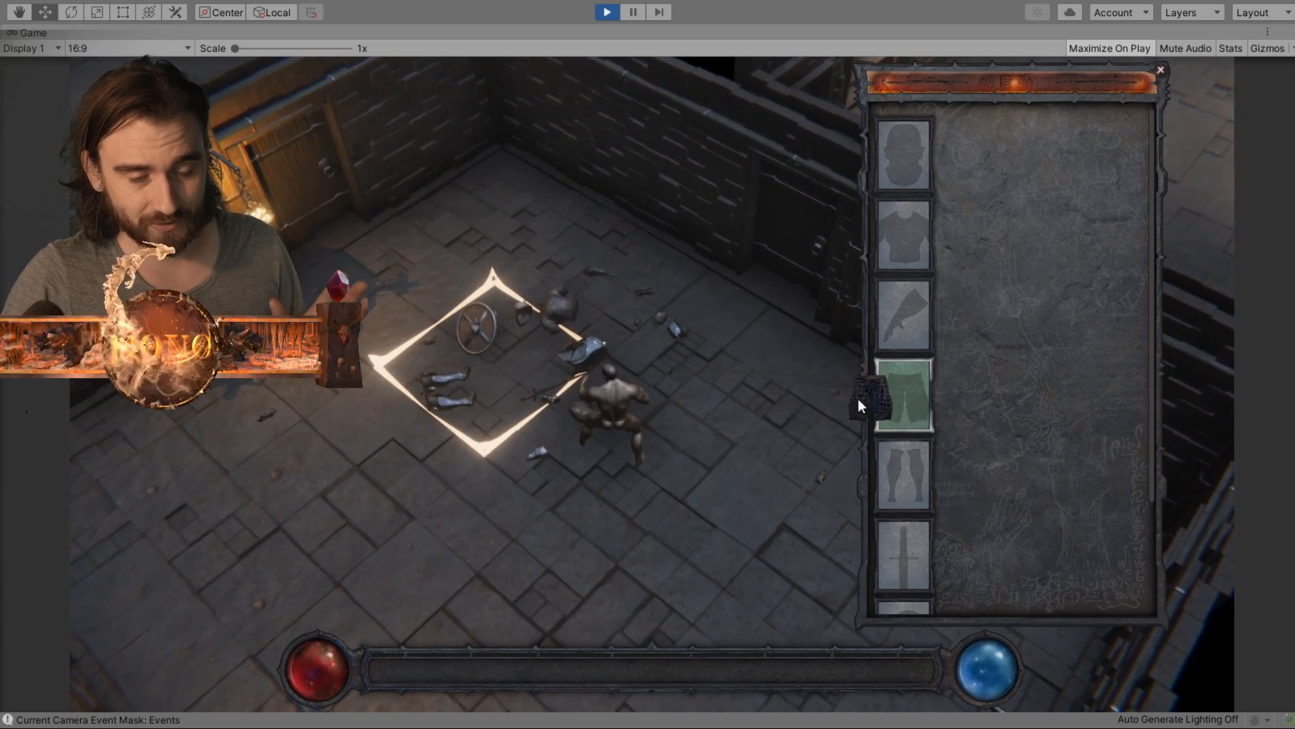
scroll(1154, 337, down, 3)
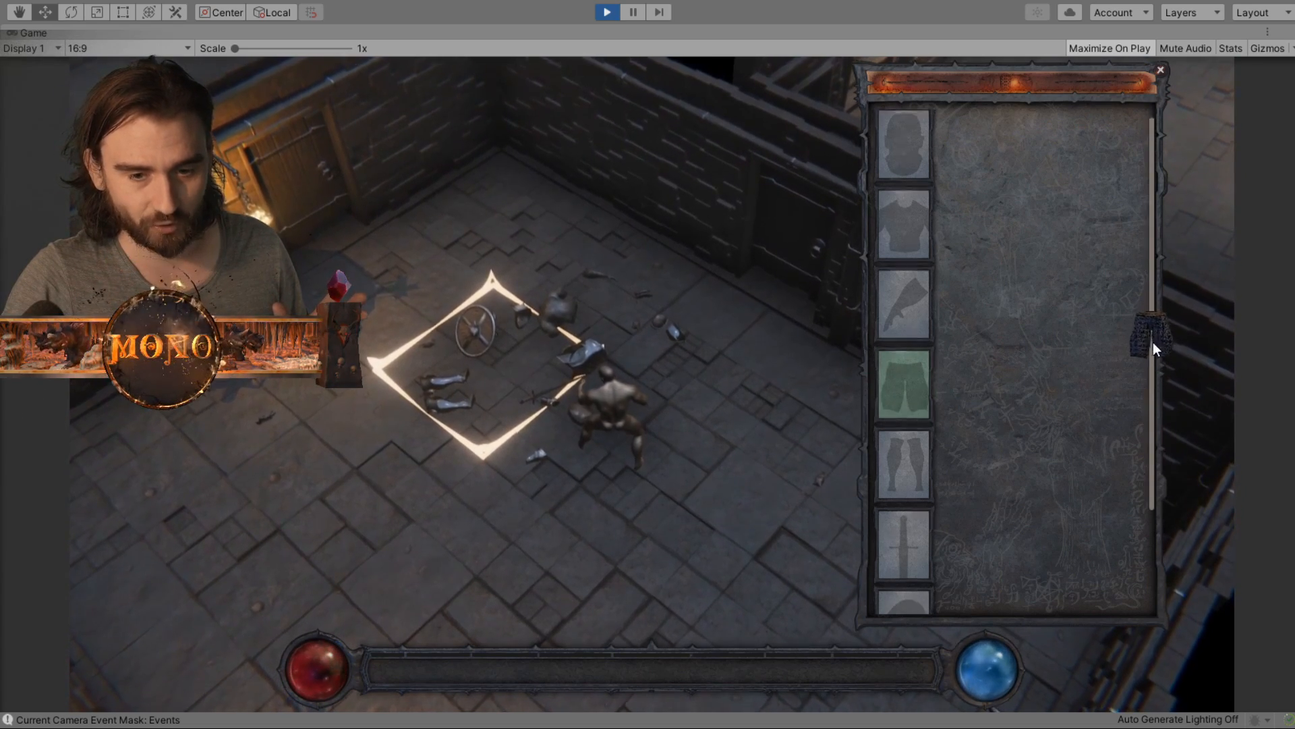
scroll(1155, 456, up, 3)
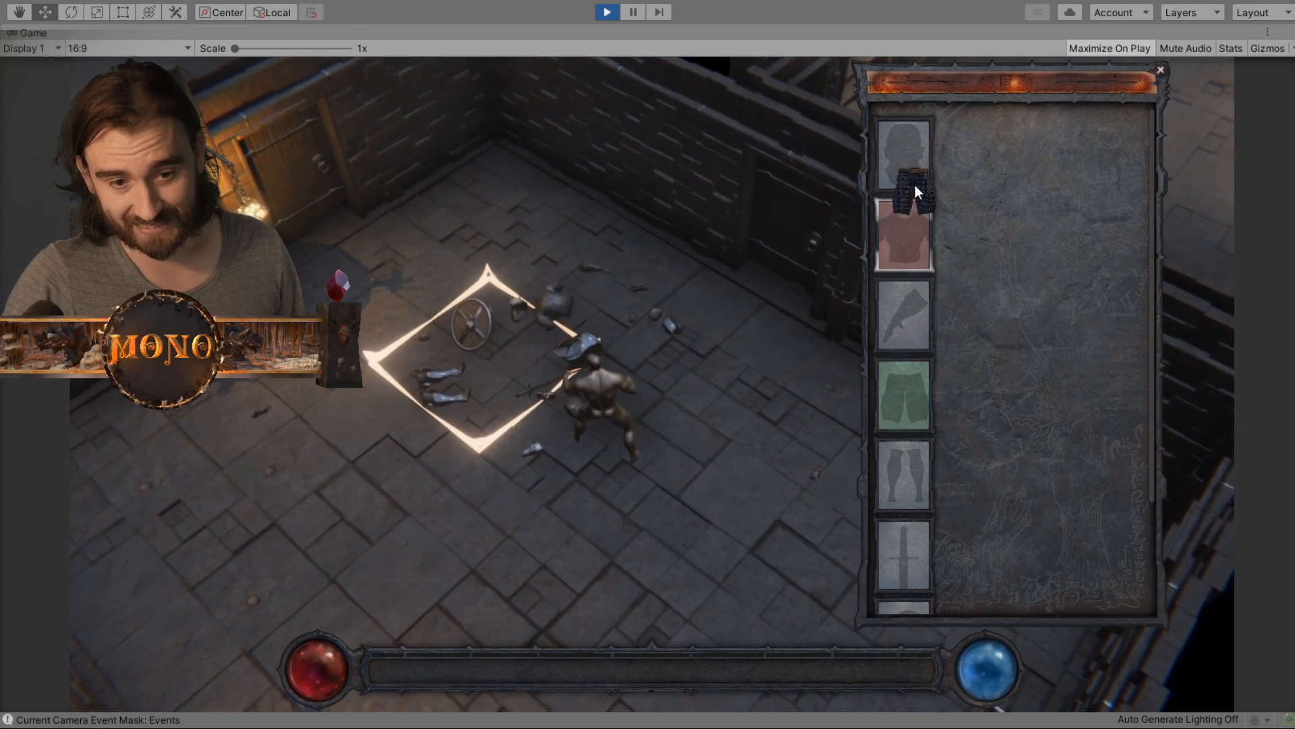
drag(1153, 327, 1148, 419)
drag(1148, 381, 1156, 303)
click(904, 399)
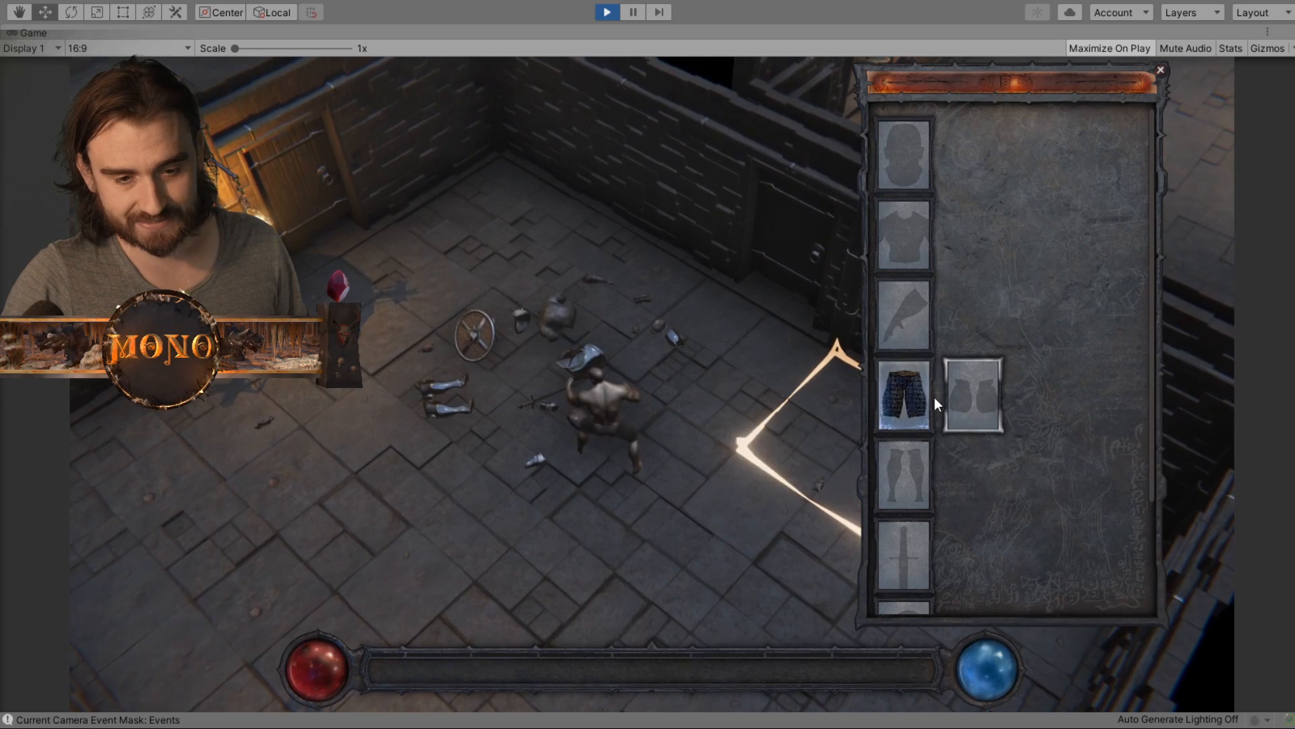
mouse_move(917, 398)
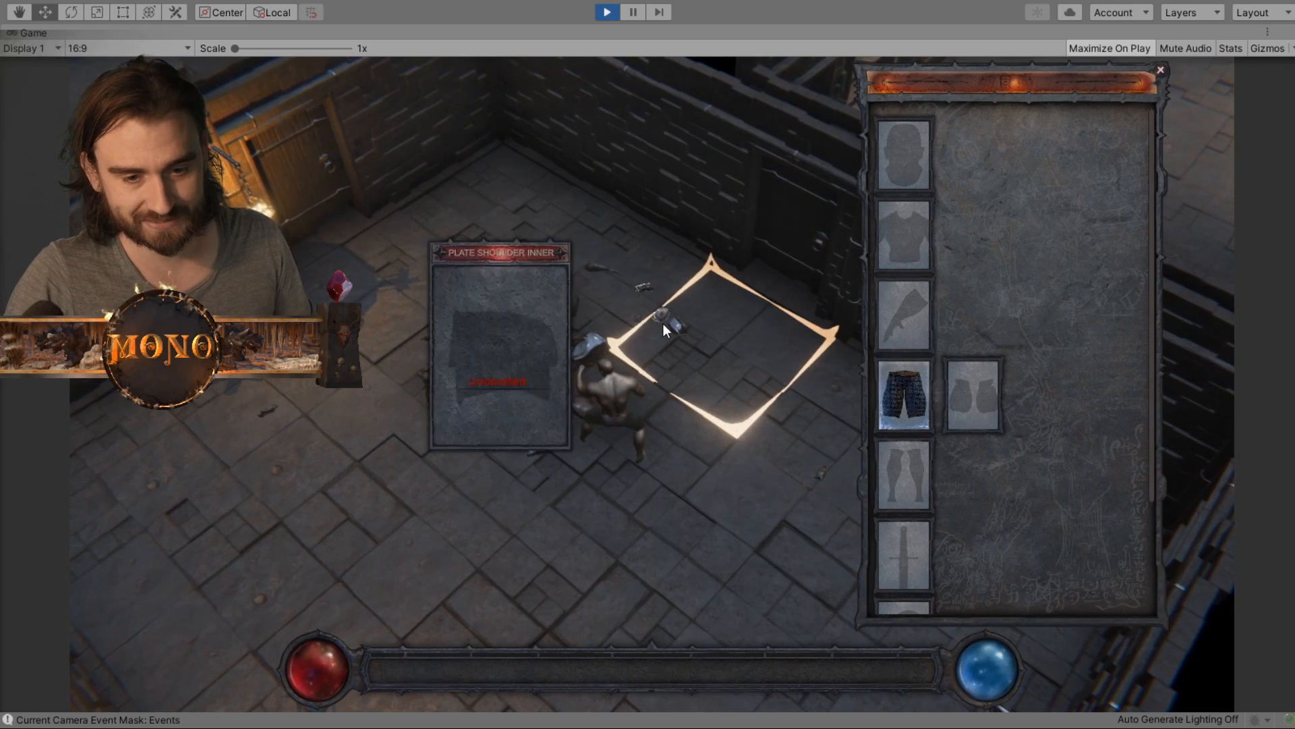
- Equip the Chainmail in the chest slot and the Plate Boots in the boots slot
mouse_move(561, 313)
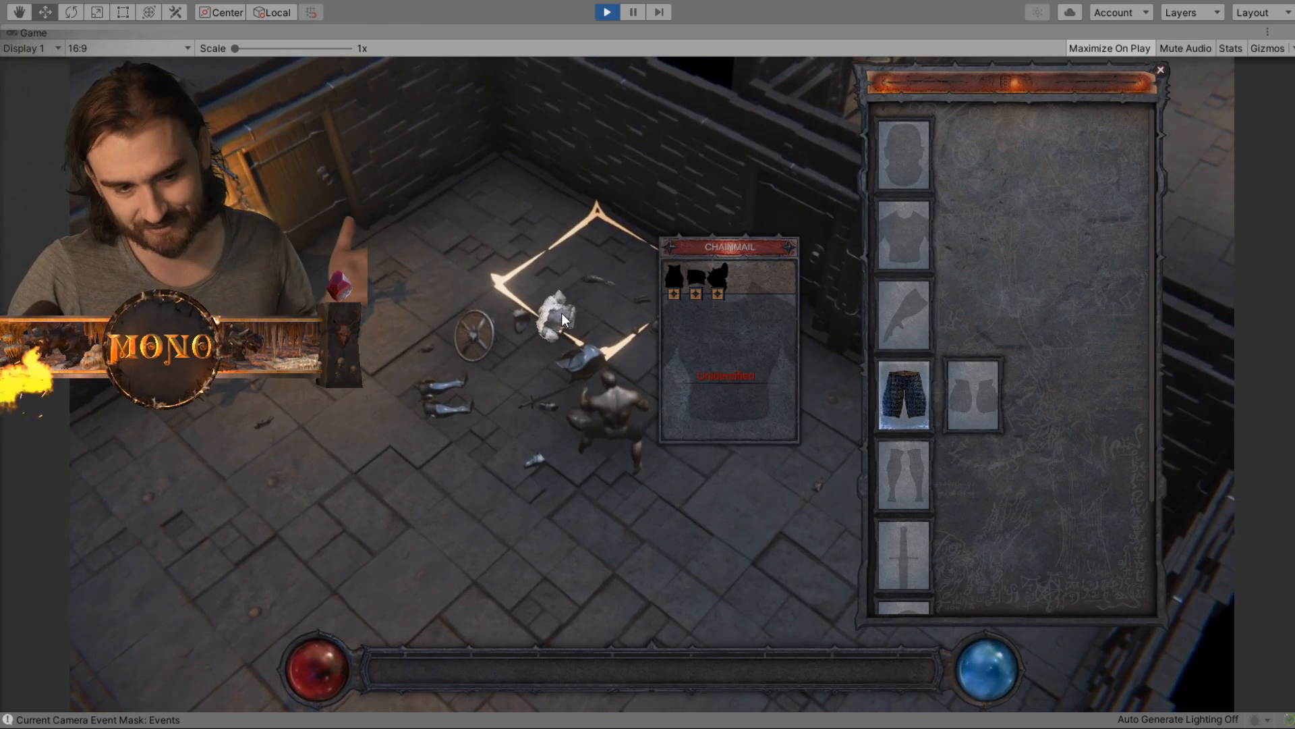
click(561, 313)
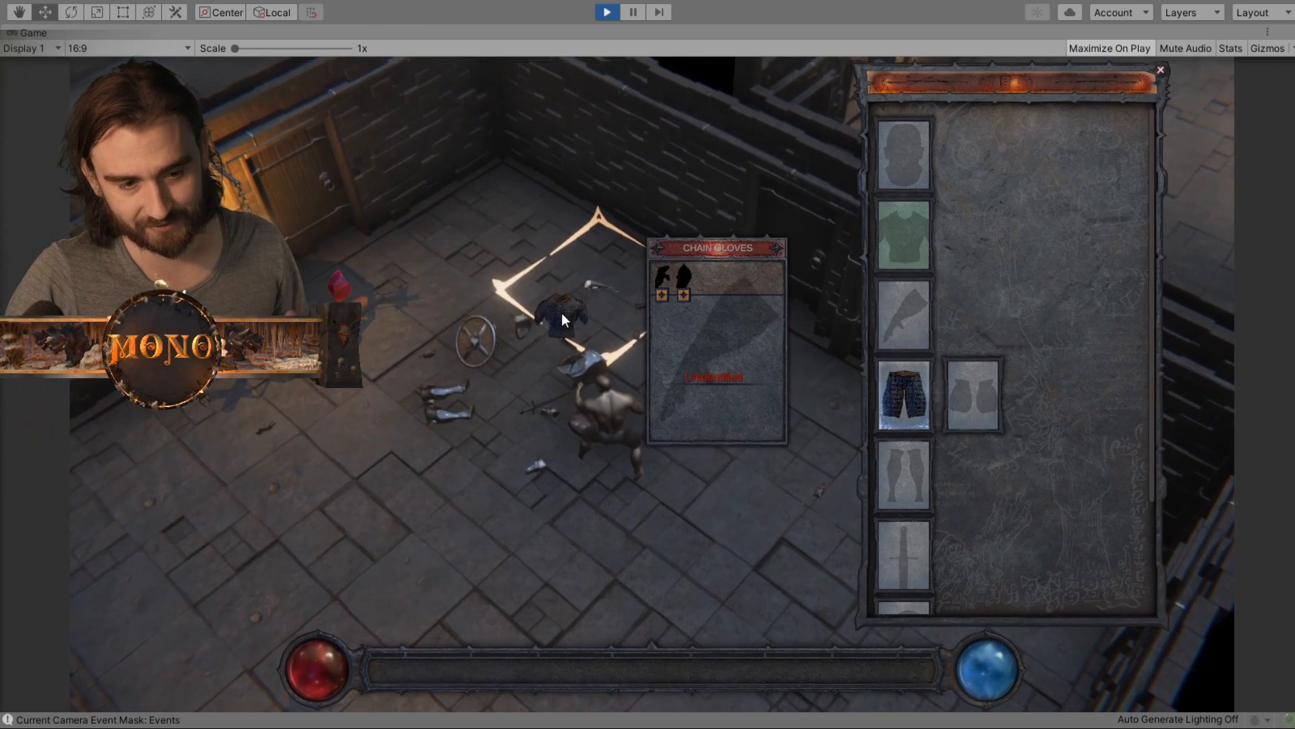
click(916, 228)
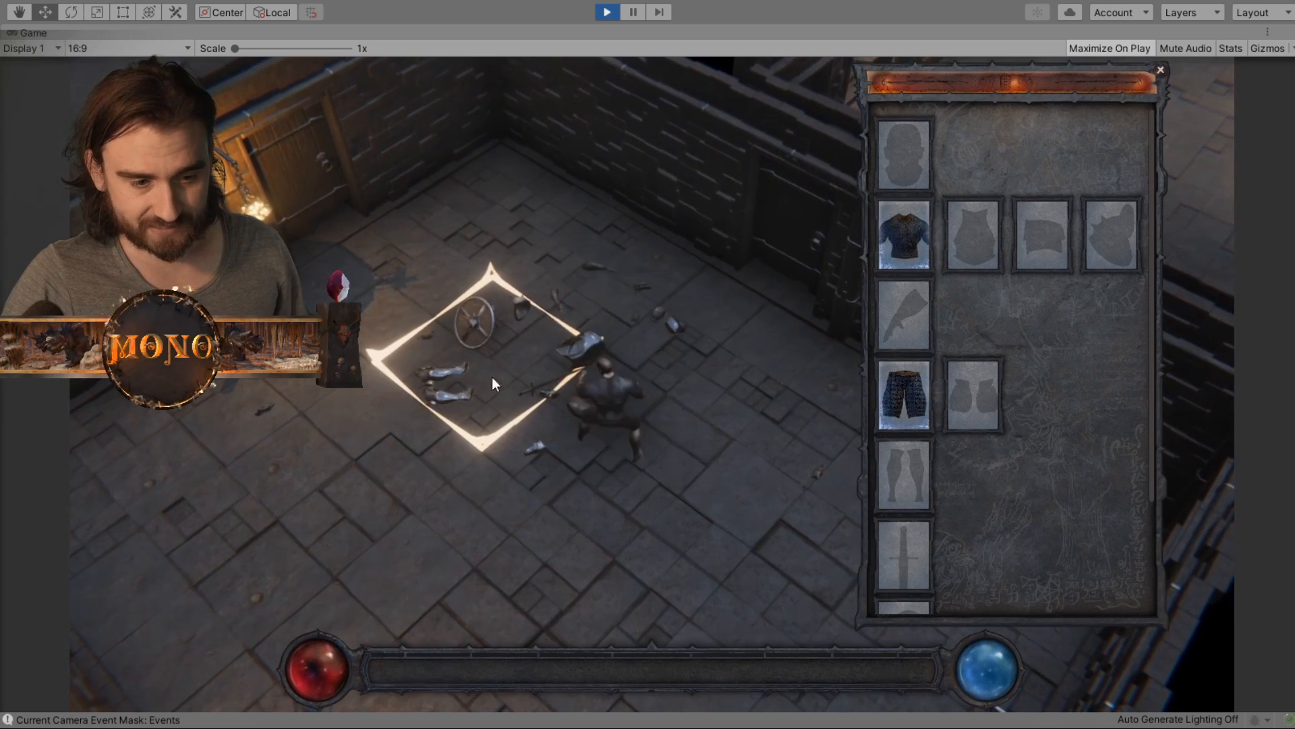
click(448, 393)
click(911, 475)
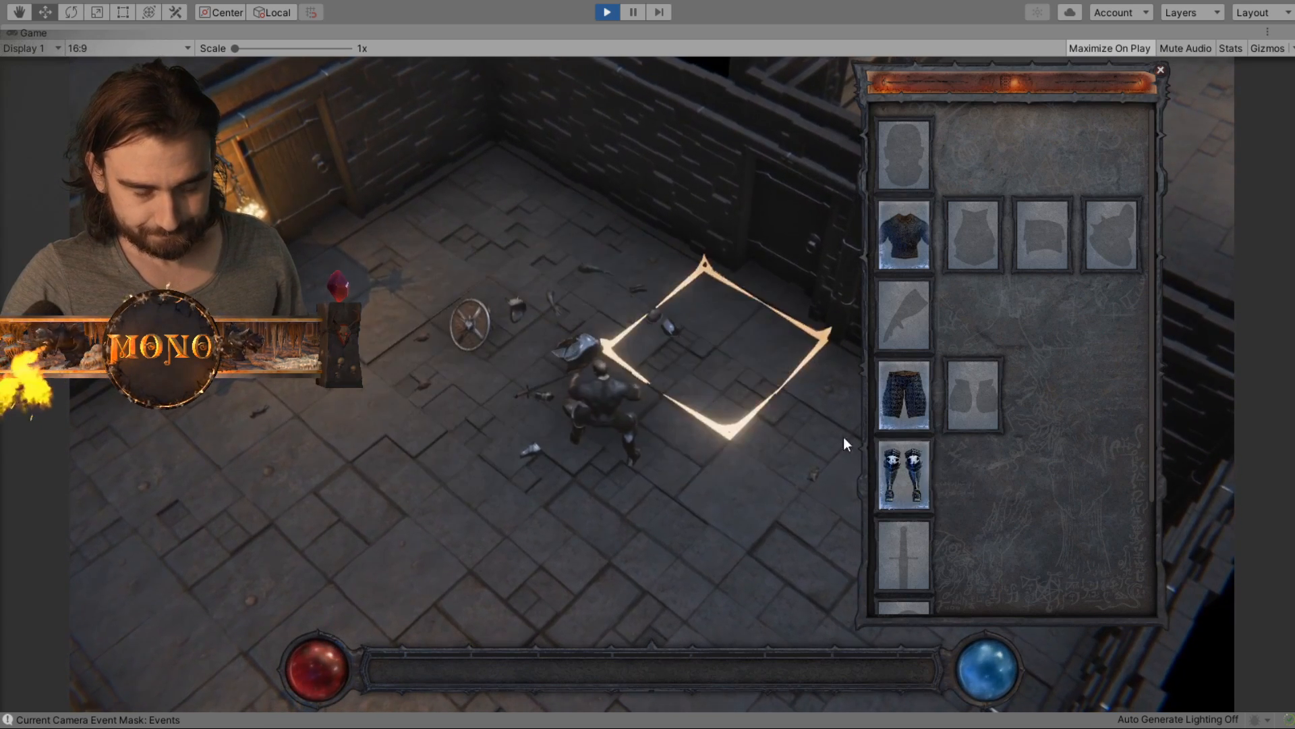
mouse_move(905, 486)
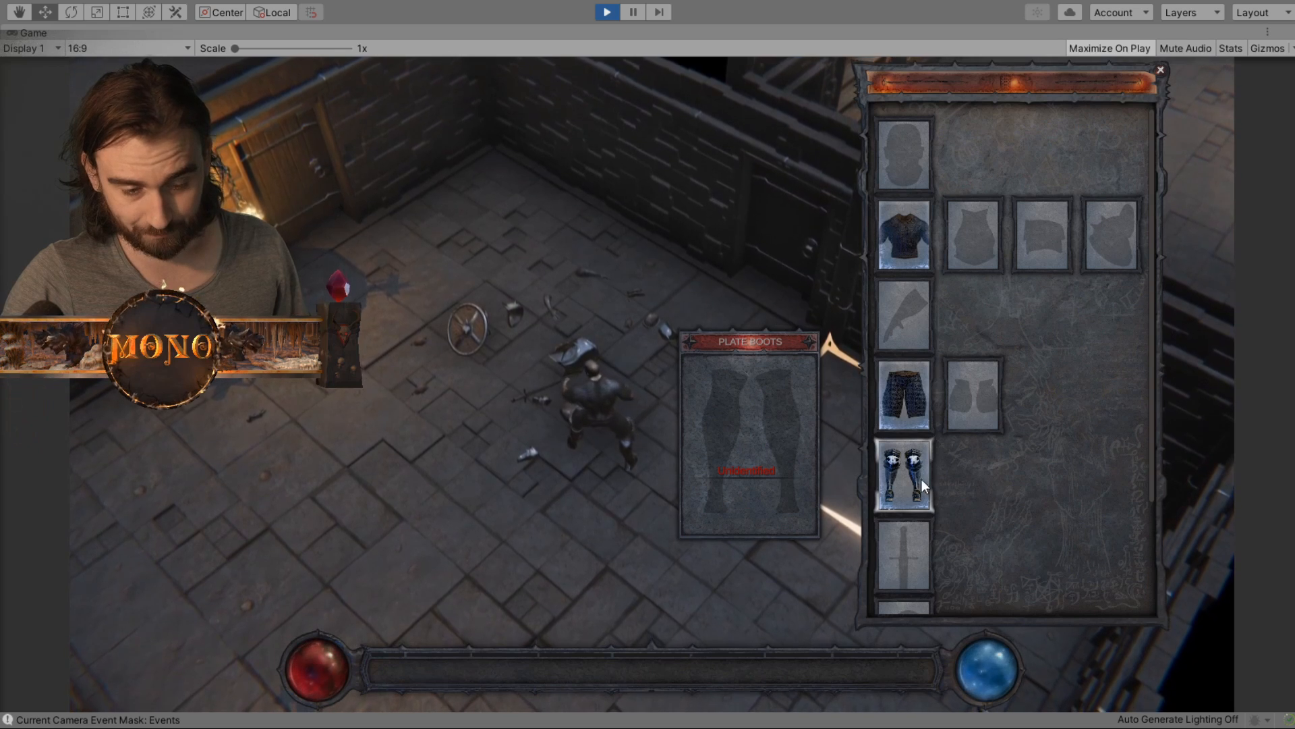
- Equip the round shield in the shield slot and the Plate Shoulder Outer in the Chainmail's third attachment slot
click(472, 332)
scroll(1074, 452, down, 3)
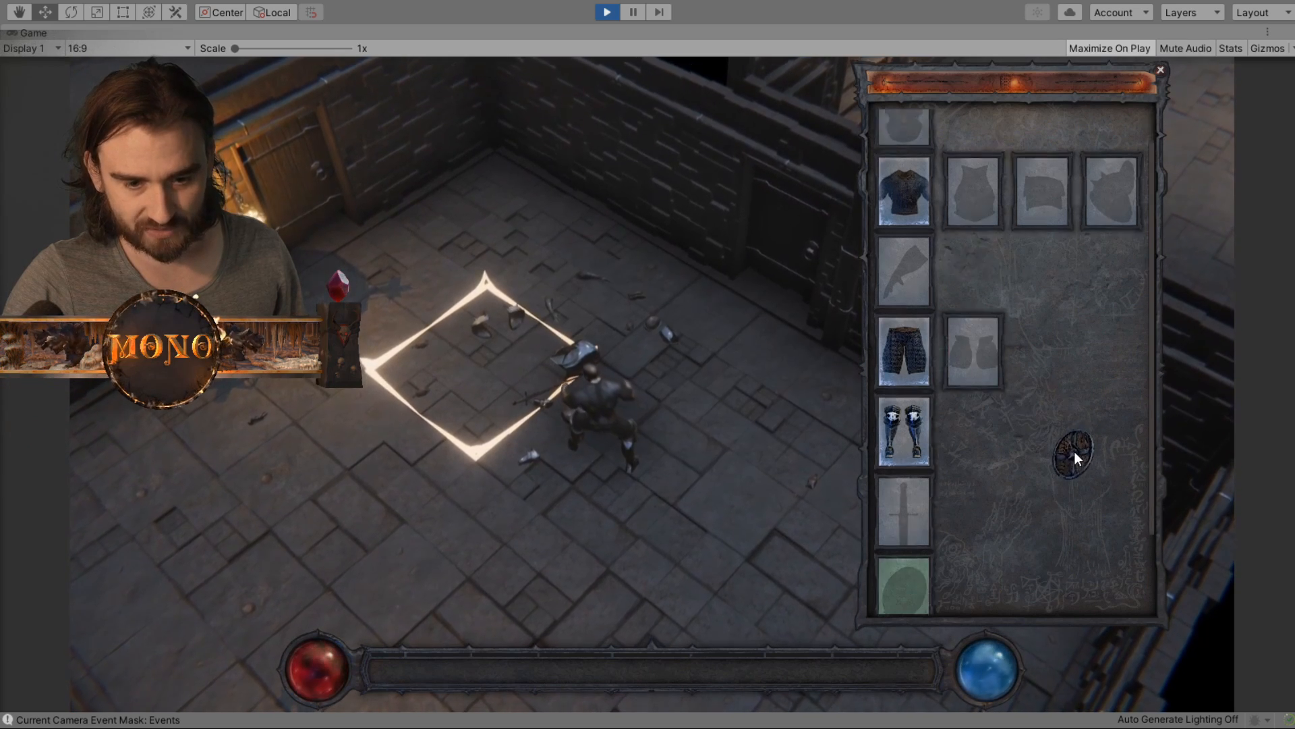
click(481, 330)
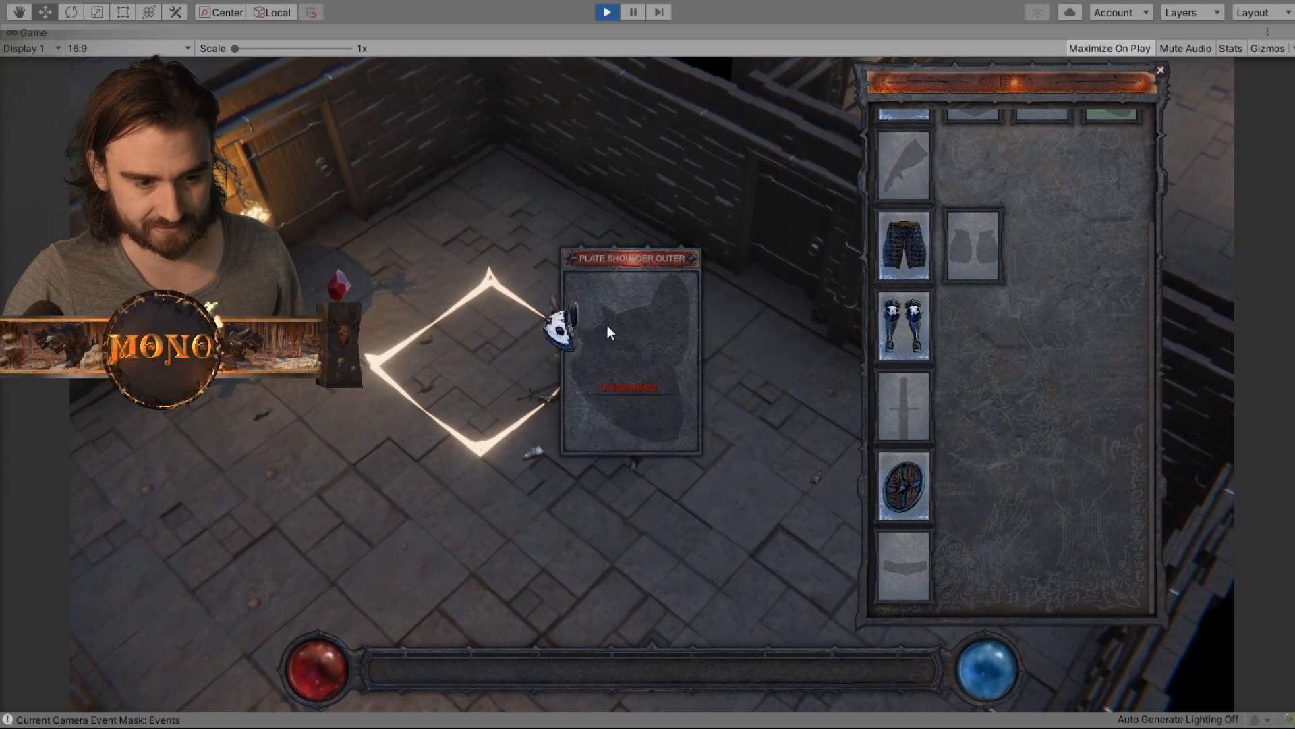
scroll(1055, 346, up, 2)
click(1112, 179)
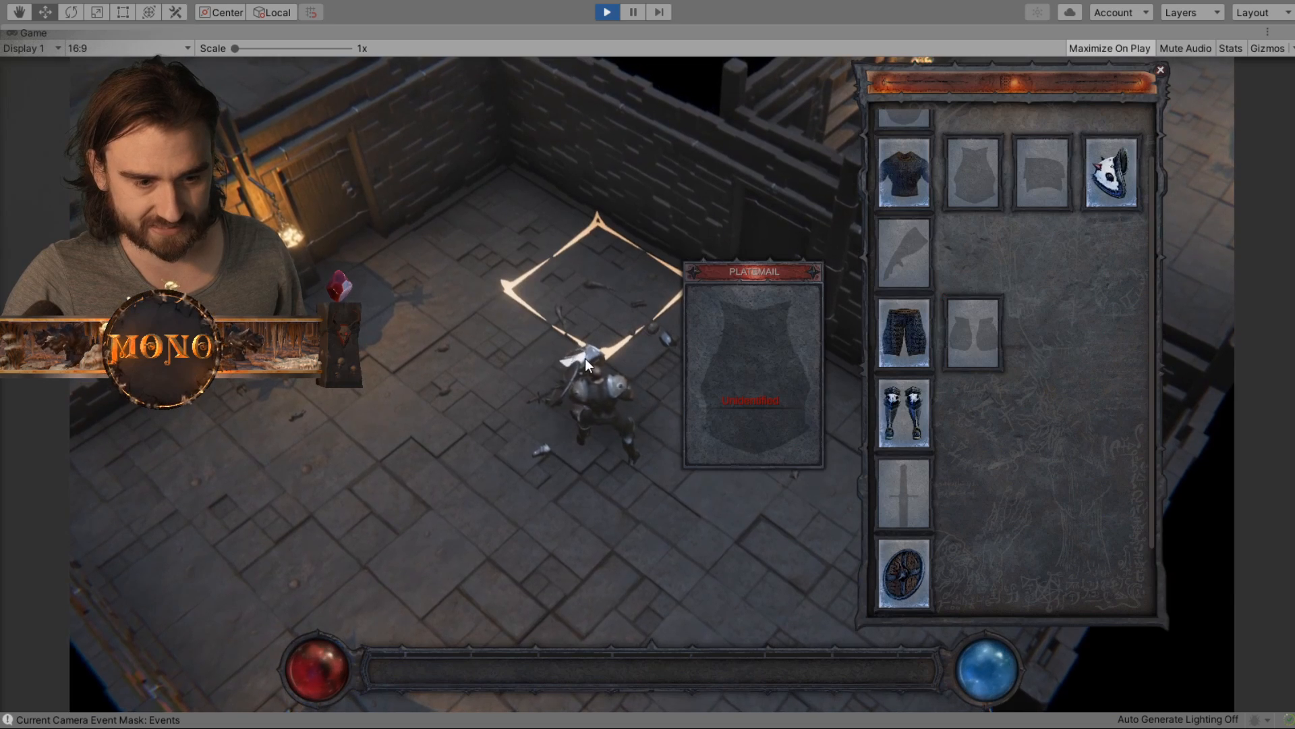
- Equip the Platemail from the floor in the Chainmail's first attachment slot
scroll(630, 396, up, 3)
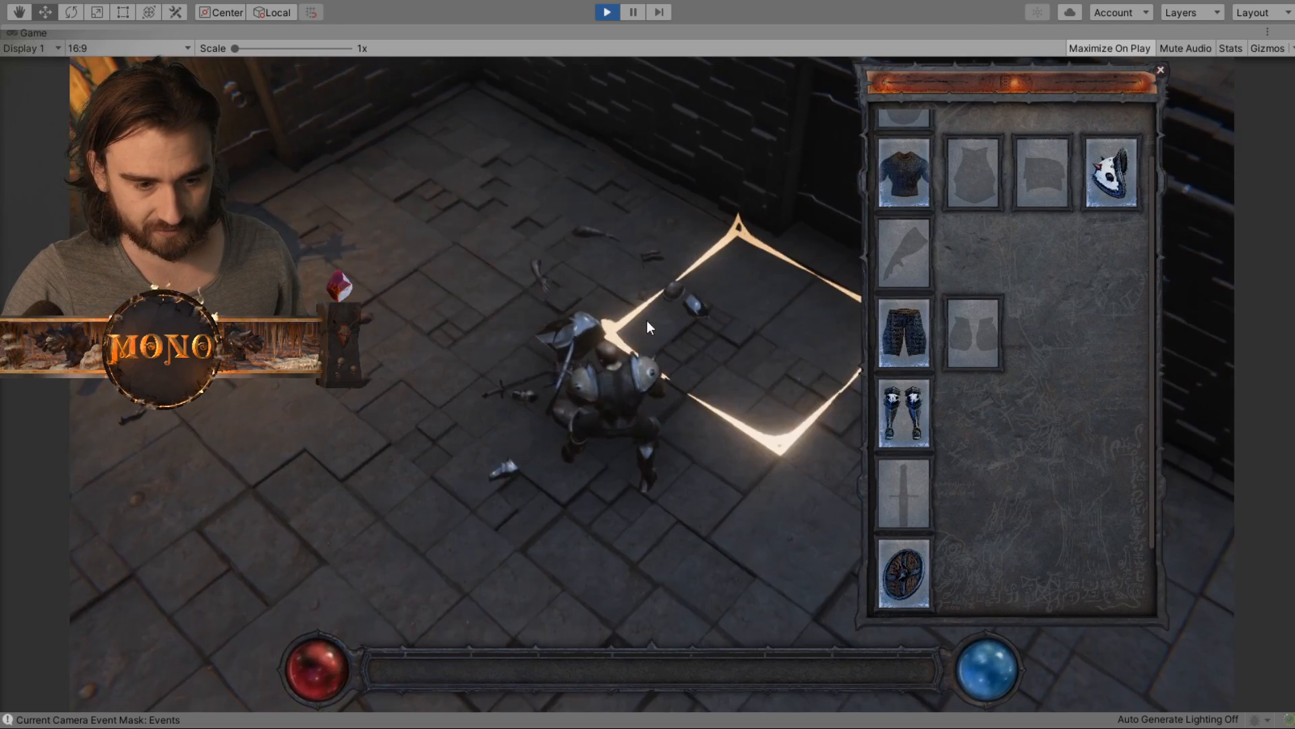
scroll(646, 321, up, 4)
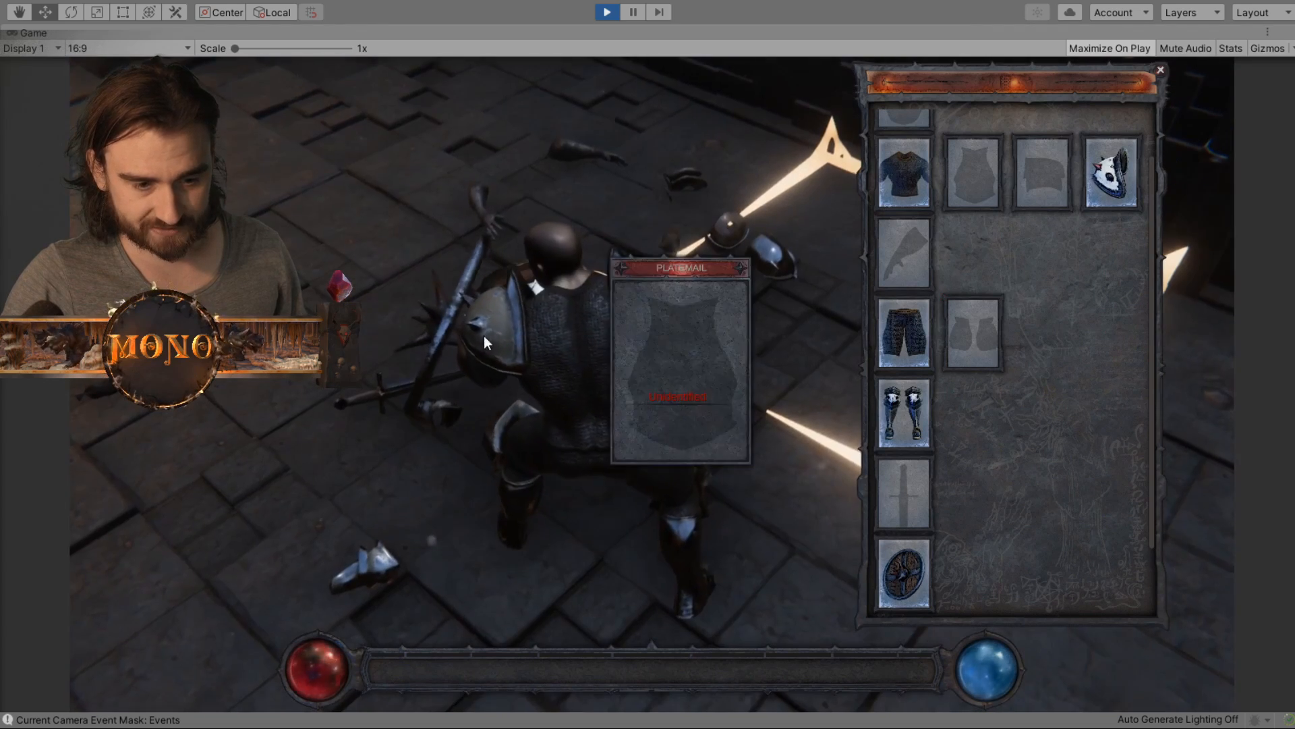
scroll(627, 406, down, 4)
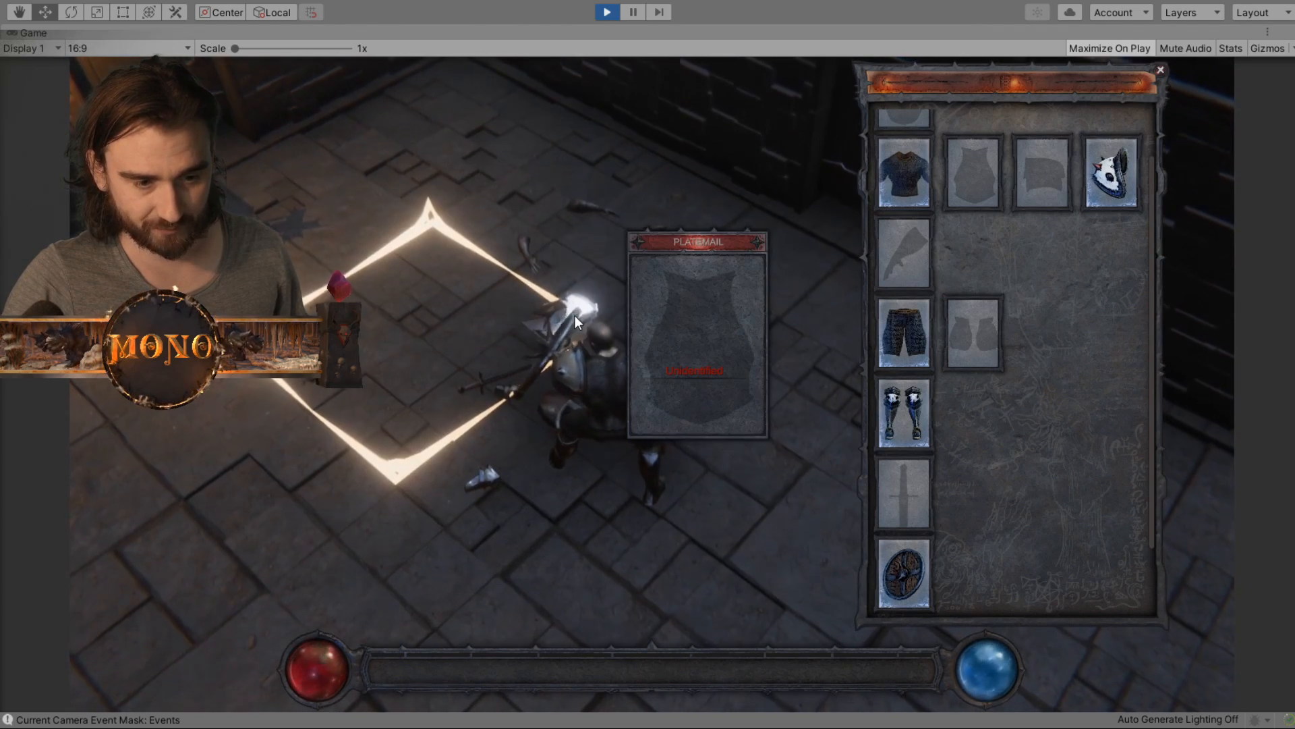
click(575, 318)
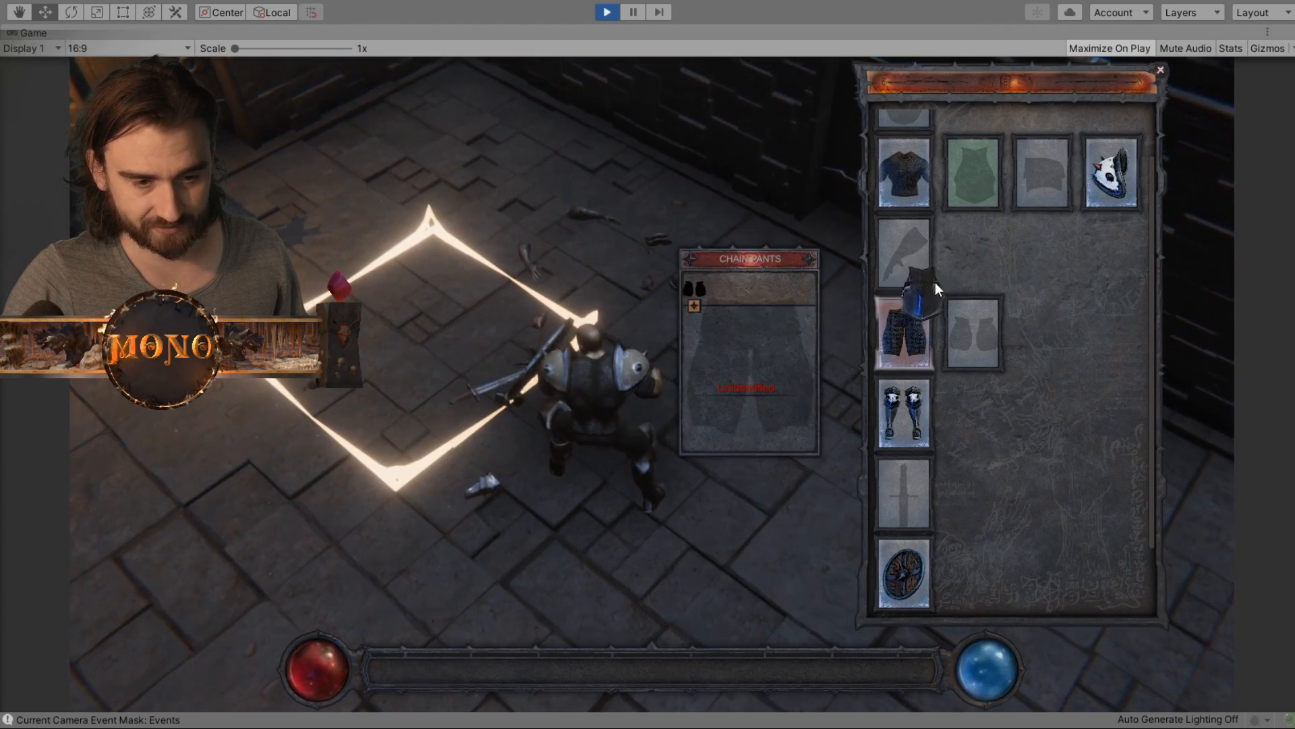
click(974, 173)
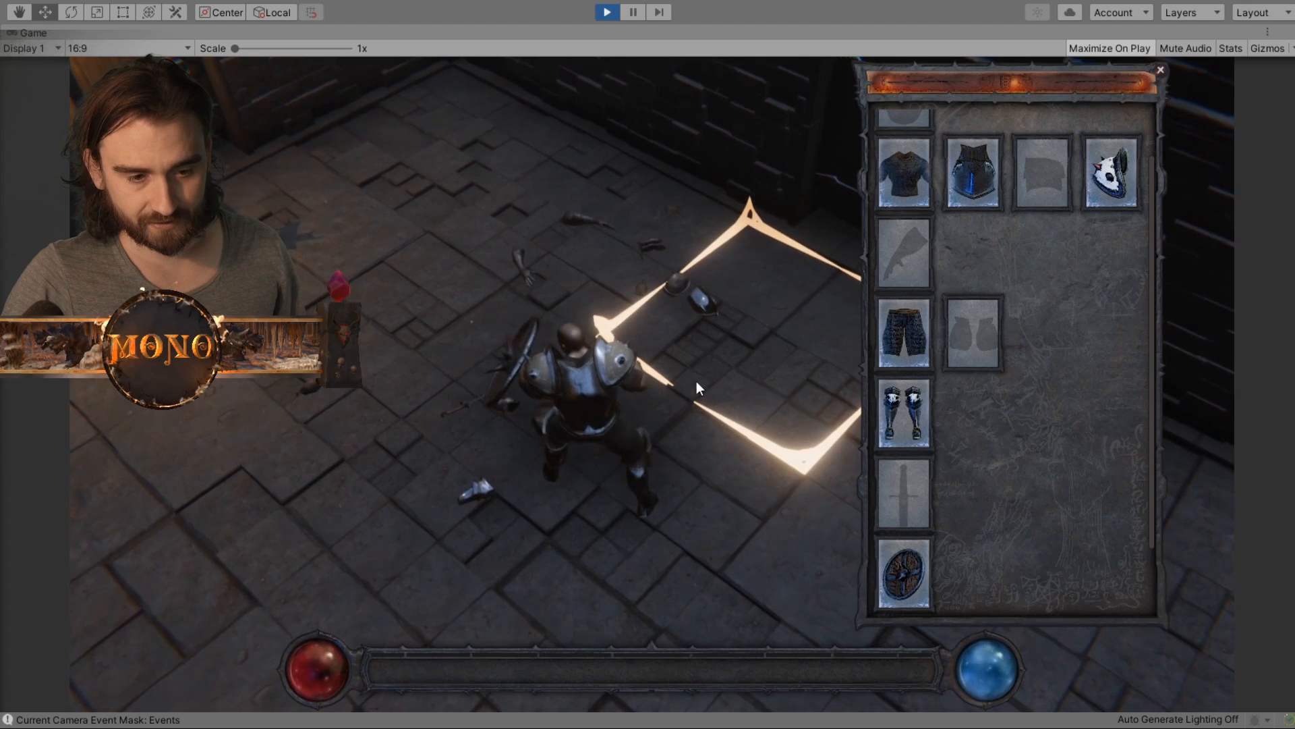
mouse_move(973, 170)
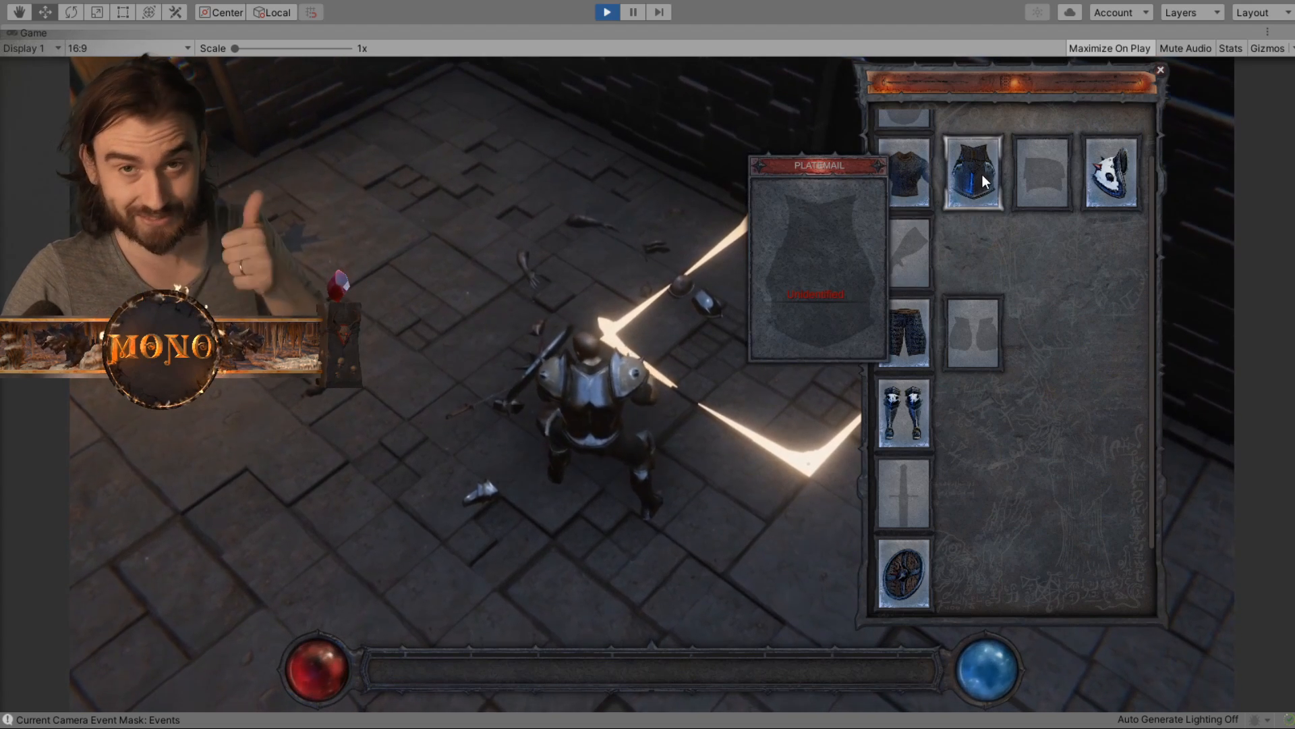
- Equip the helmet in the head slot and the Plate Shoulder Inner in the Chainmail's second attachment slot
middle_drag(628, 404, 731, 407)
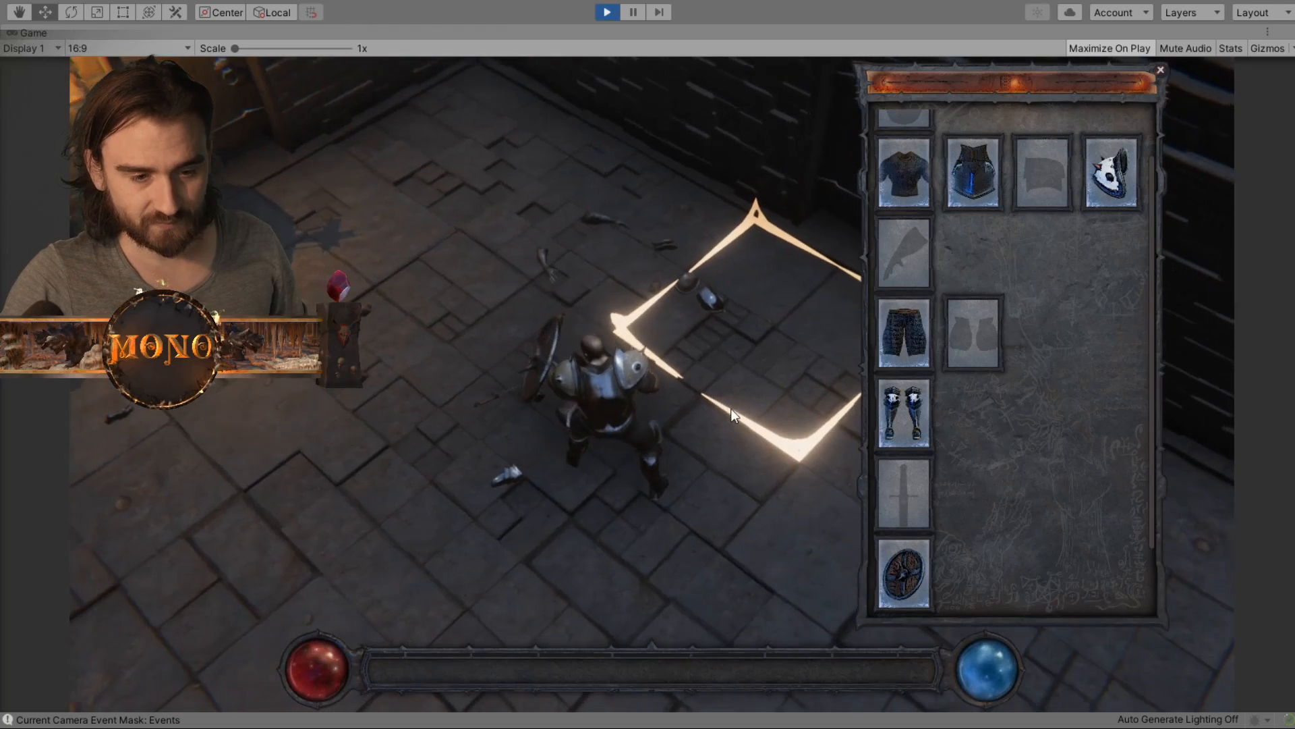
click(709, 290)
scroll(944, 216, up, 1)
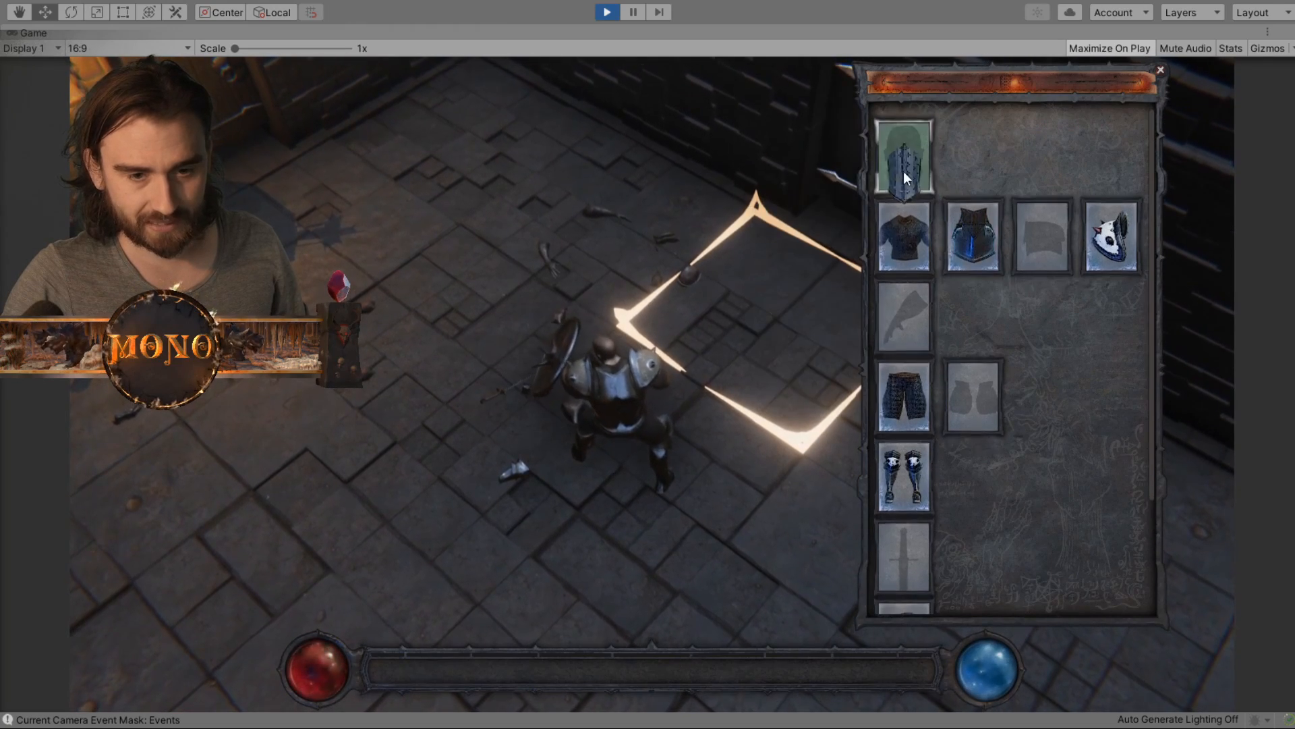
click(904, 159)
click(674, 232)
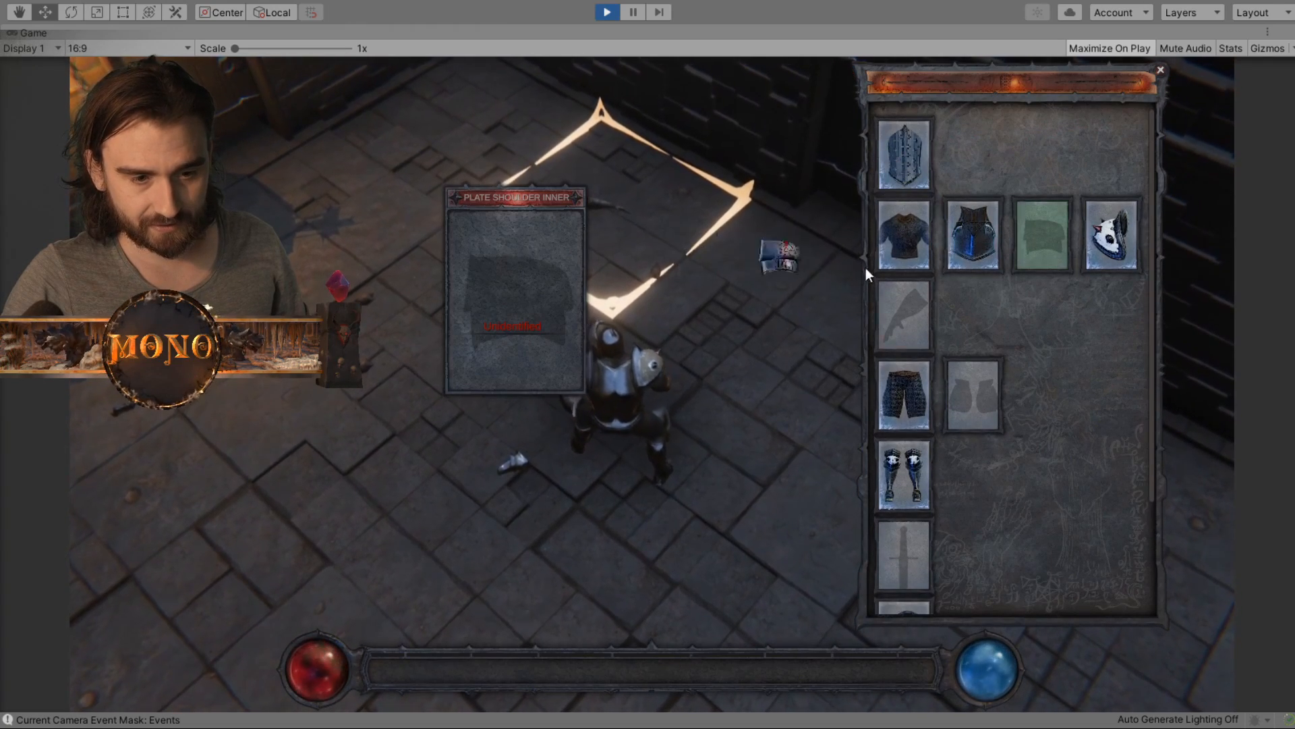
click(1043, 262)
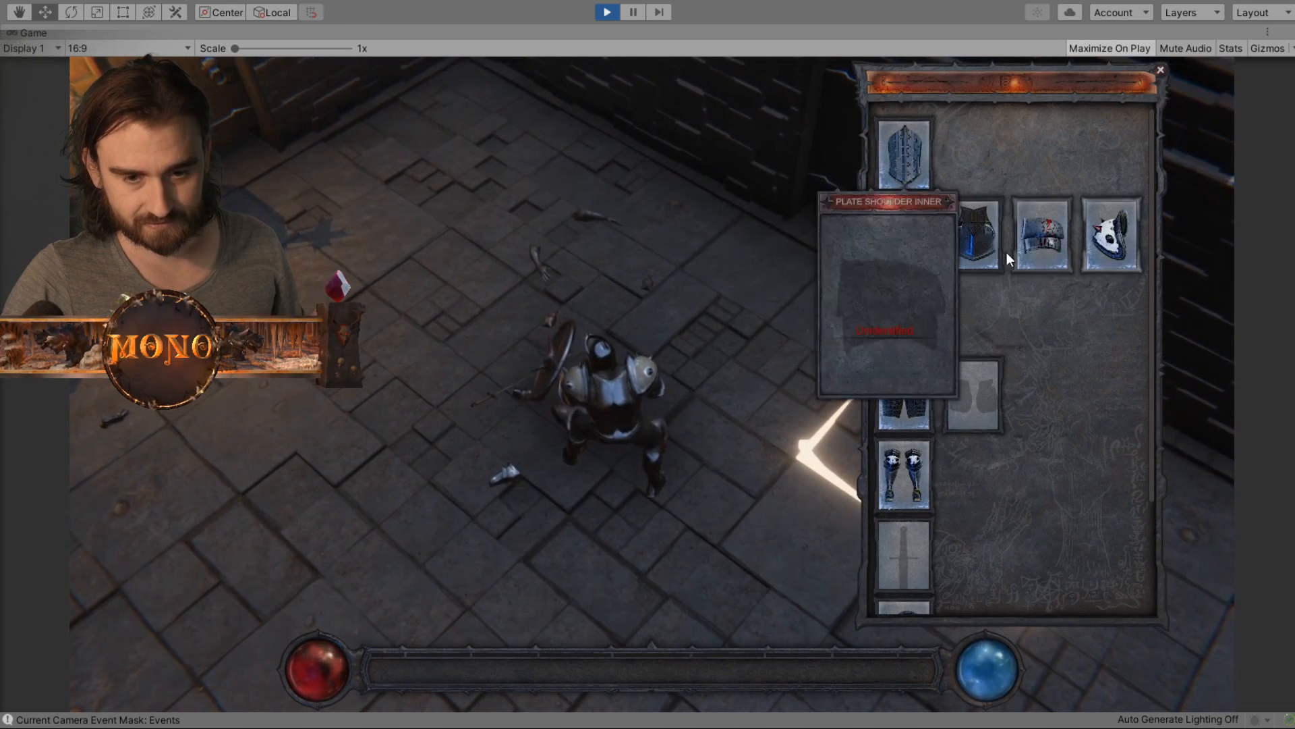
- Examine the Chainmail's attached plate pieces through their tooltips and up close on the character
mouse_move(897, 255)
scroll(719, 387, up, 3)
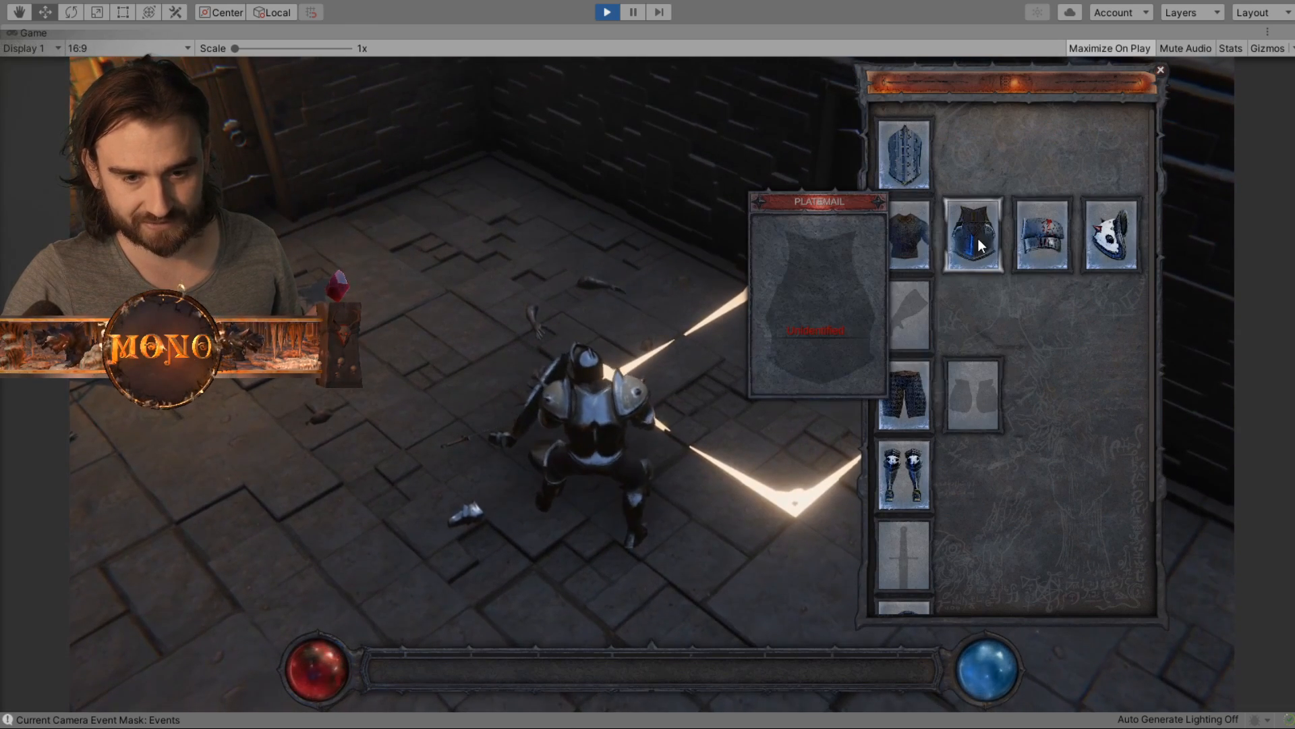
mouse_move(1060, 232)
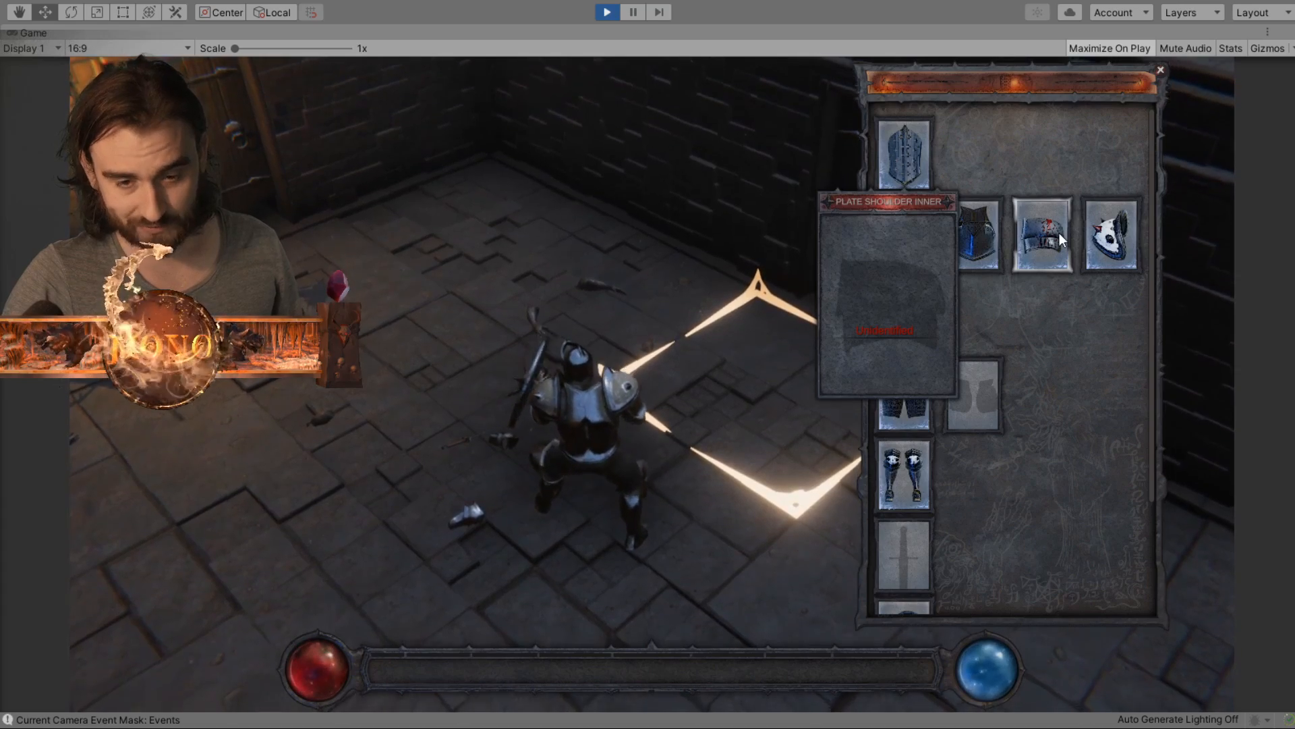
mouse_move(1114, 237)
scroll(607, 424, up, 5)
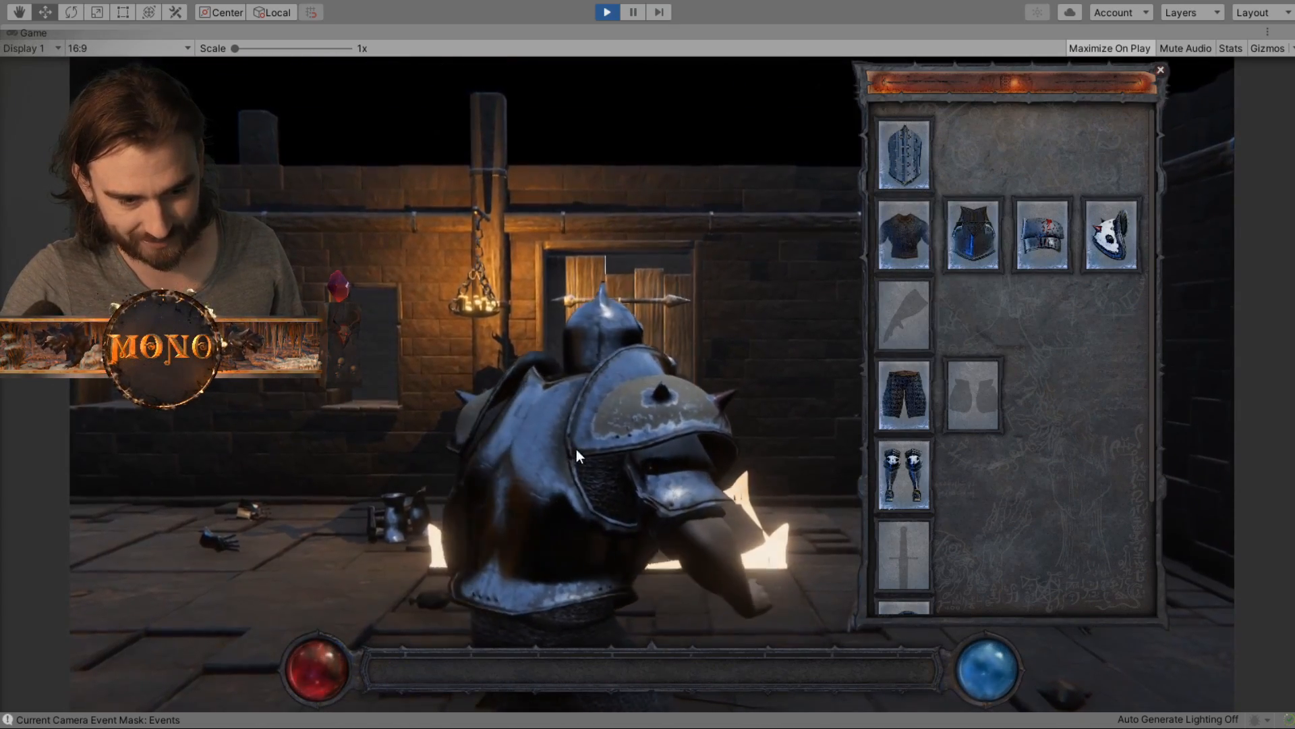
scroll(605, 491, down, 5)
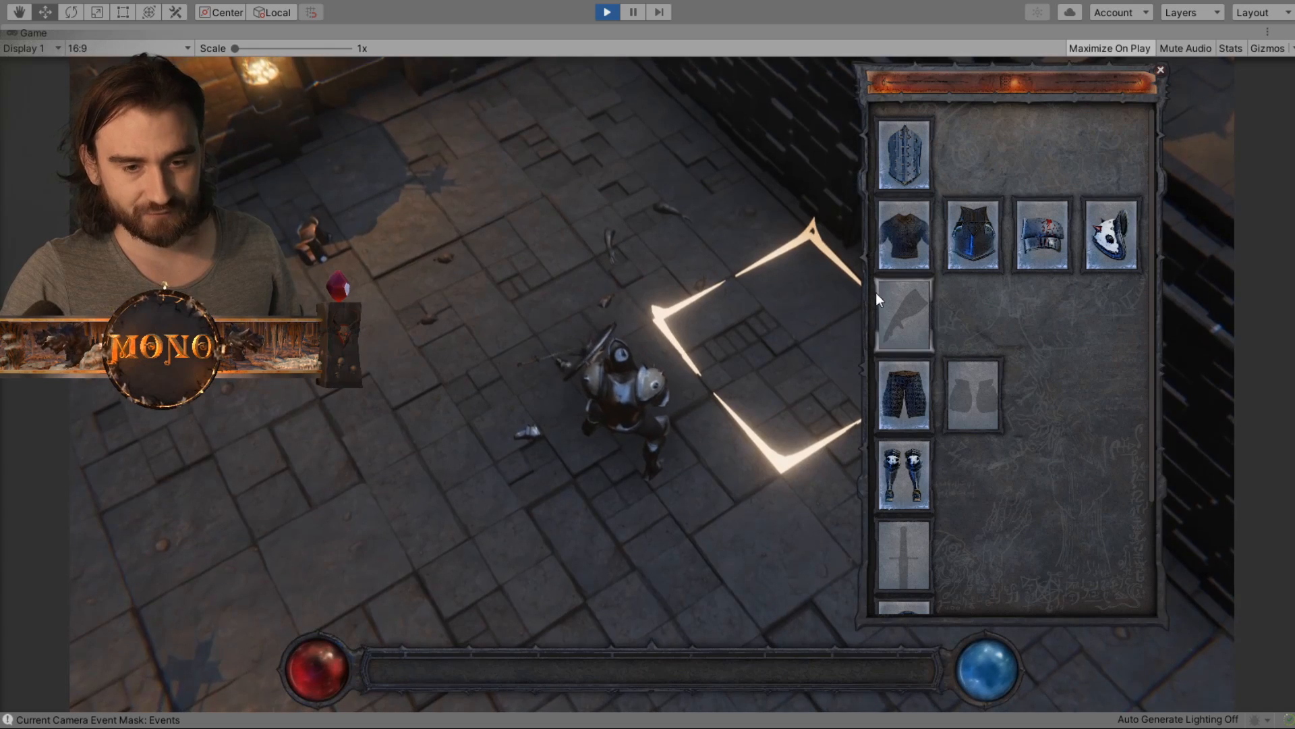
- Try to take off the Chainmail while its plate attachments are still equipped
mouse_move(912, 234)
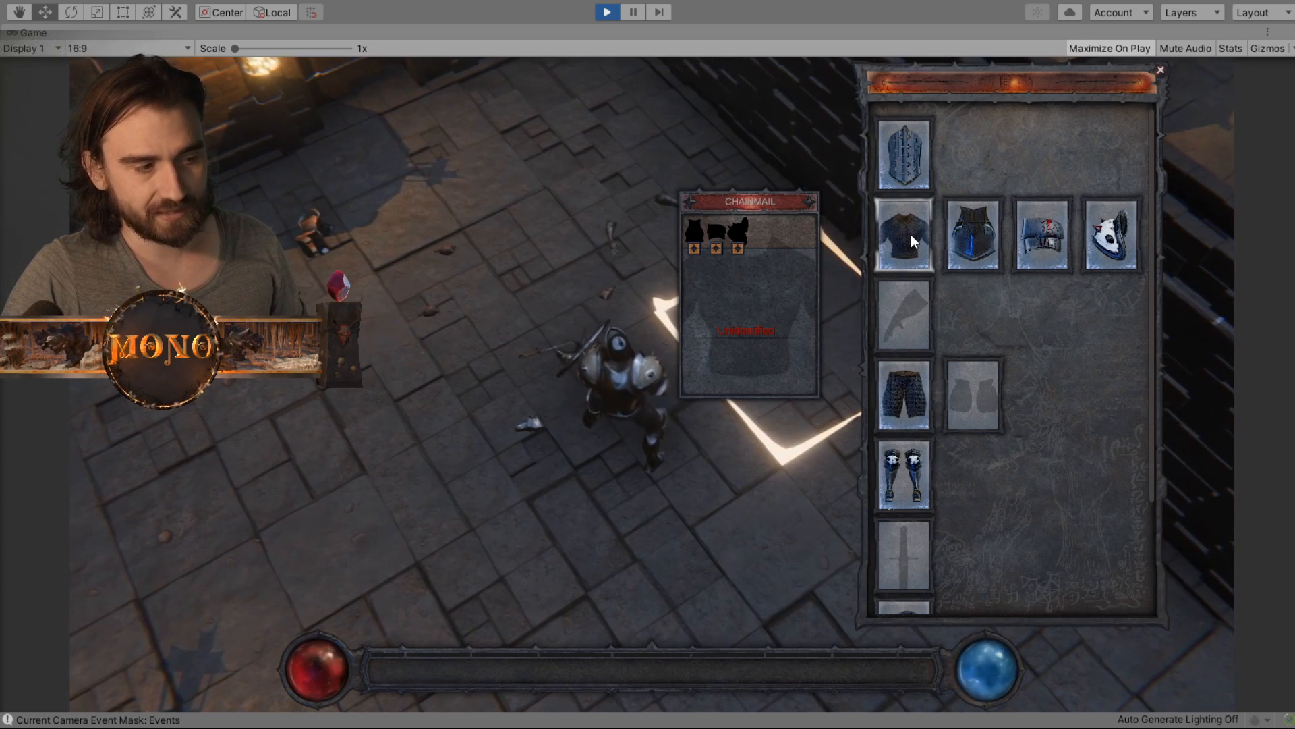
click(911, 234)
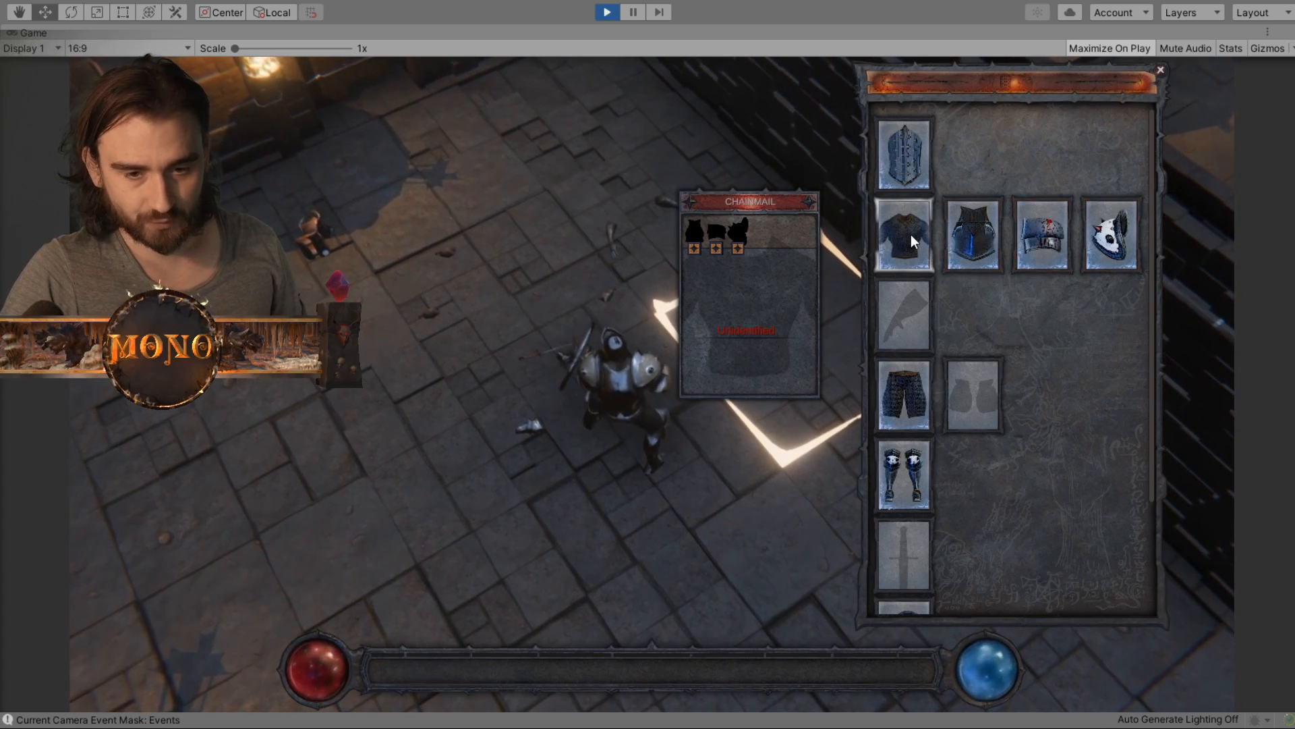
click(911, 234)
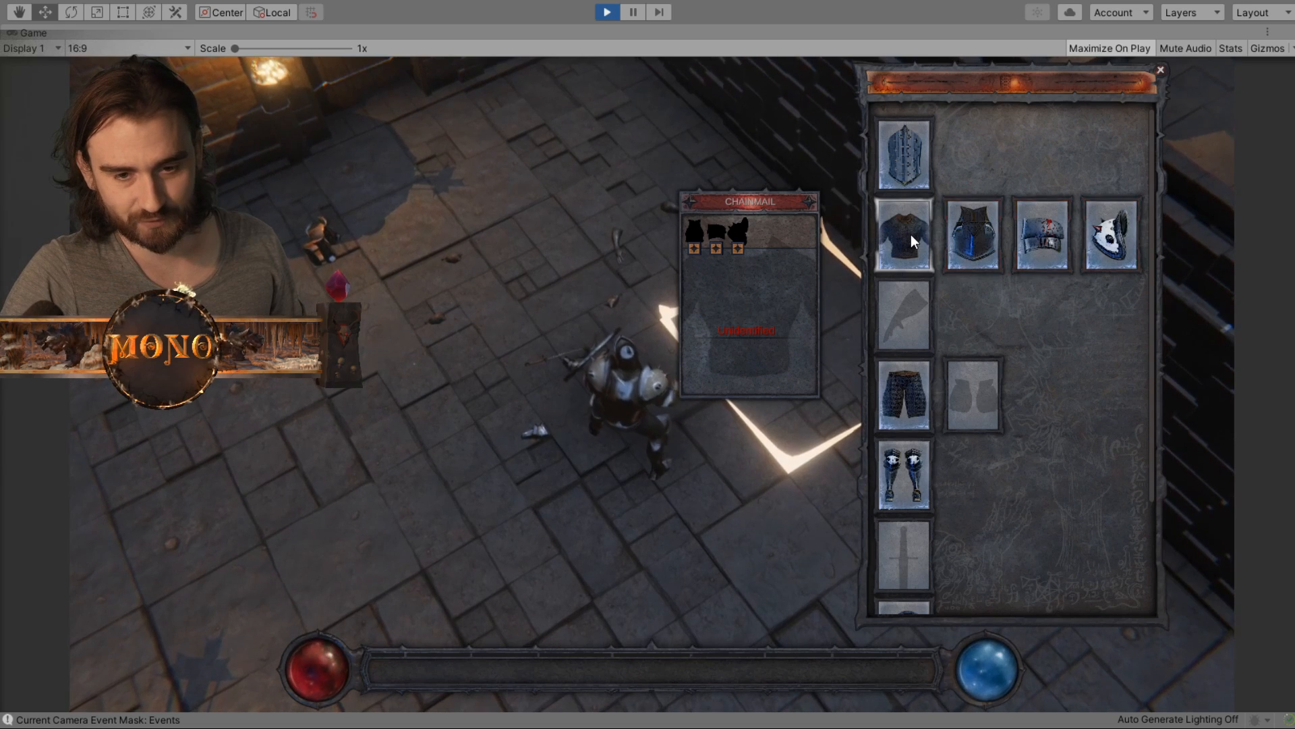
- Remove the Plate Shoulder Outer, Plate Shoulder Inner and Platemail from the Chainmail's attachment slots, dropping them on the floor
drag(1128, 244, 401, 365)
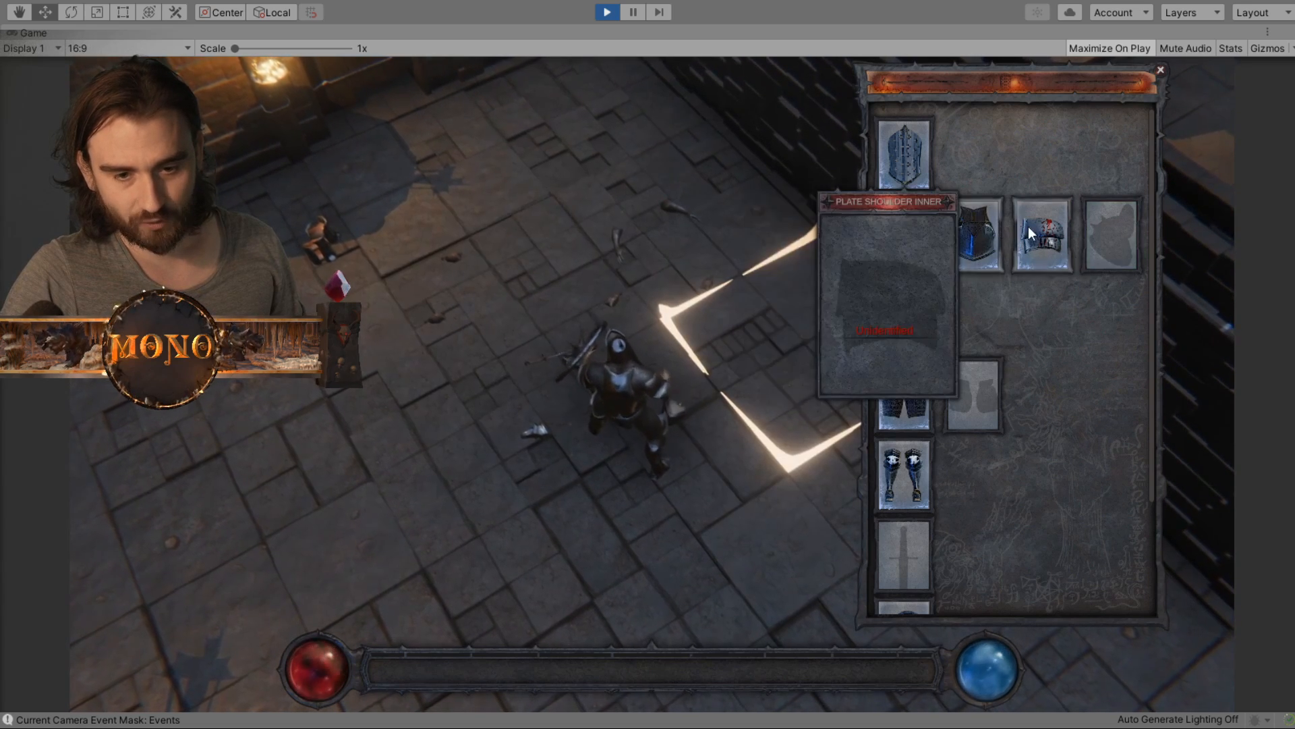
drag(1028, 227, 478, 294)
drag(974, 239, 695, 278)
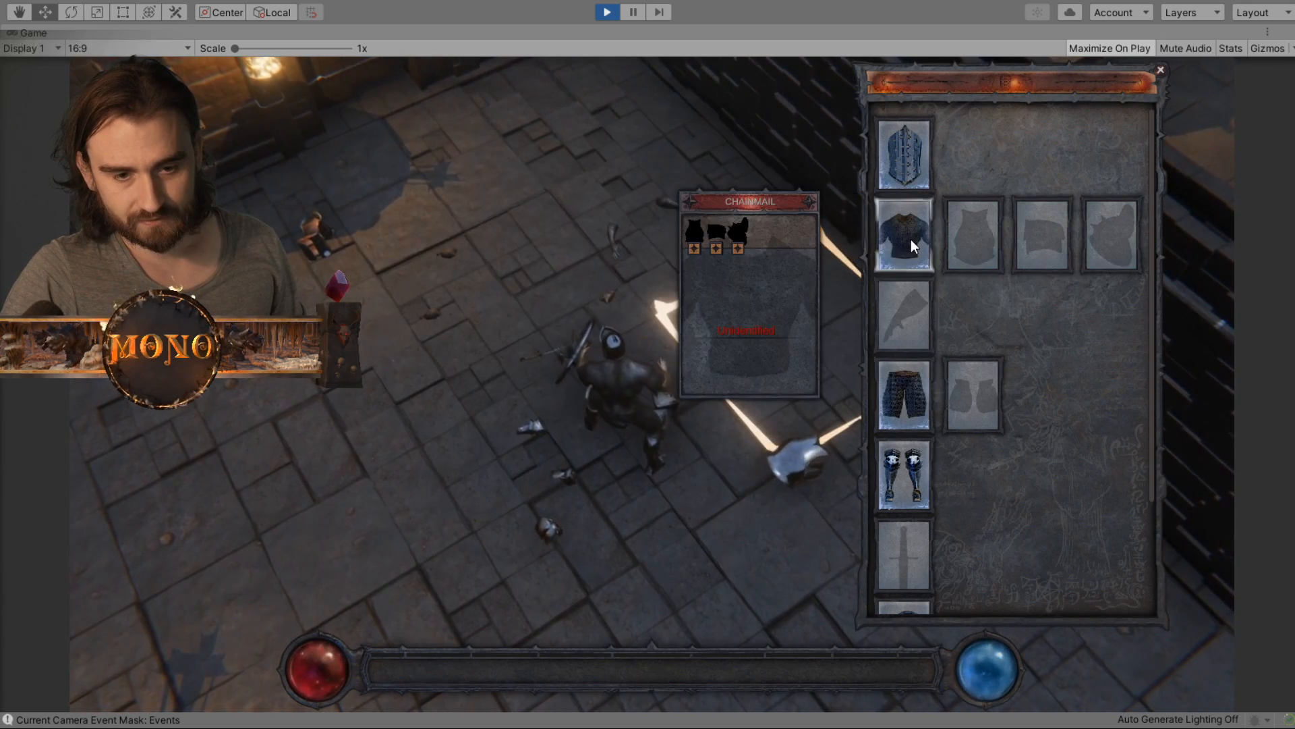
mouse_move(907, 236)
mouse_down()
mouse_move(632, 242)
mouse_move(929, 231)
mouse_move(904, 236)
mouse_up()
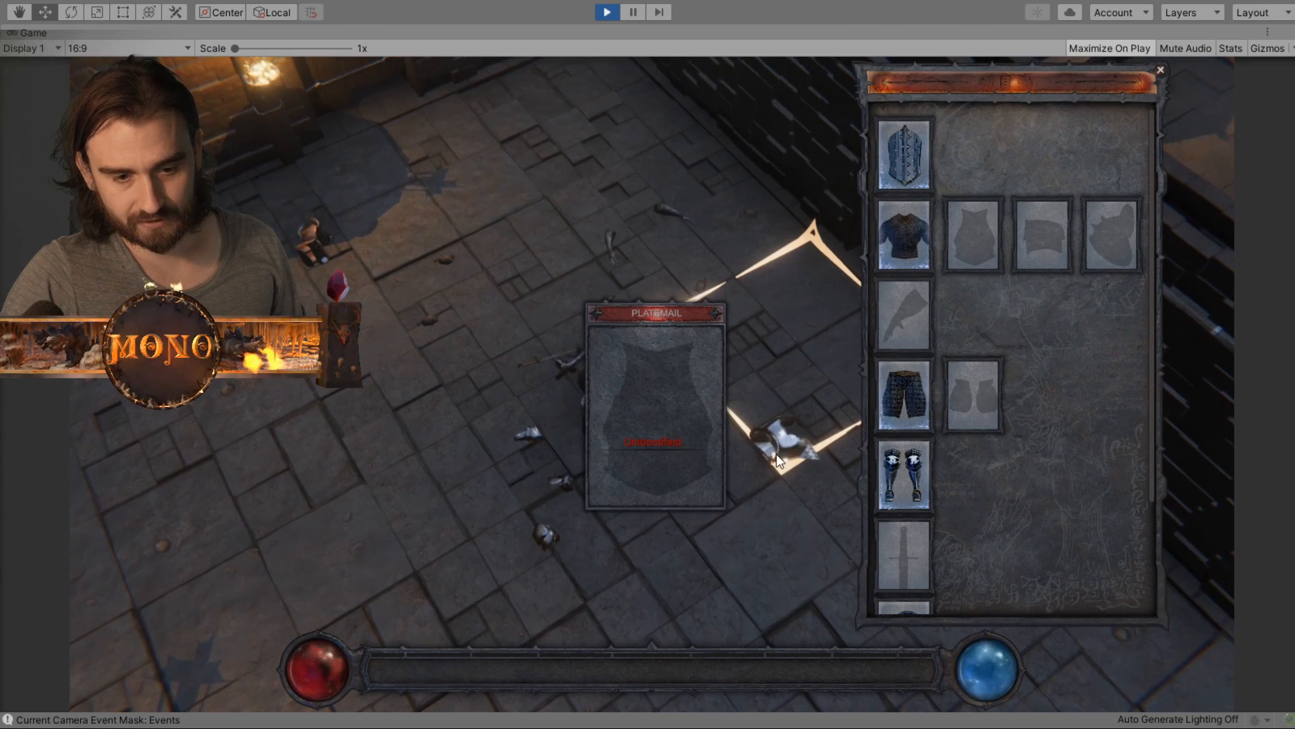
- Reattach the Platemail, Plate Shoulder Inner and Plate Shoulder Outer to the Chainmail's three attachment slots and check the Chainmail's tooltip
drag(782, 444, 978, 242)
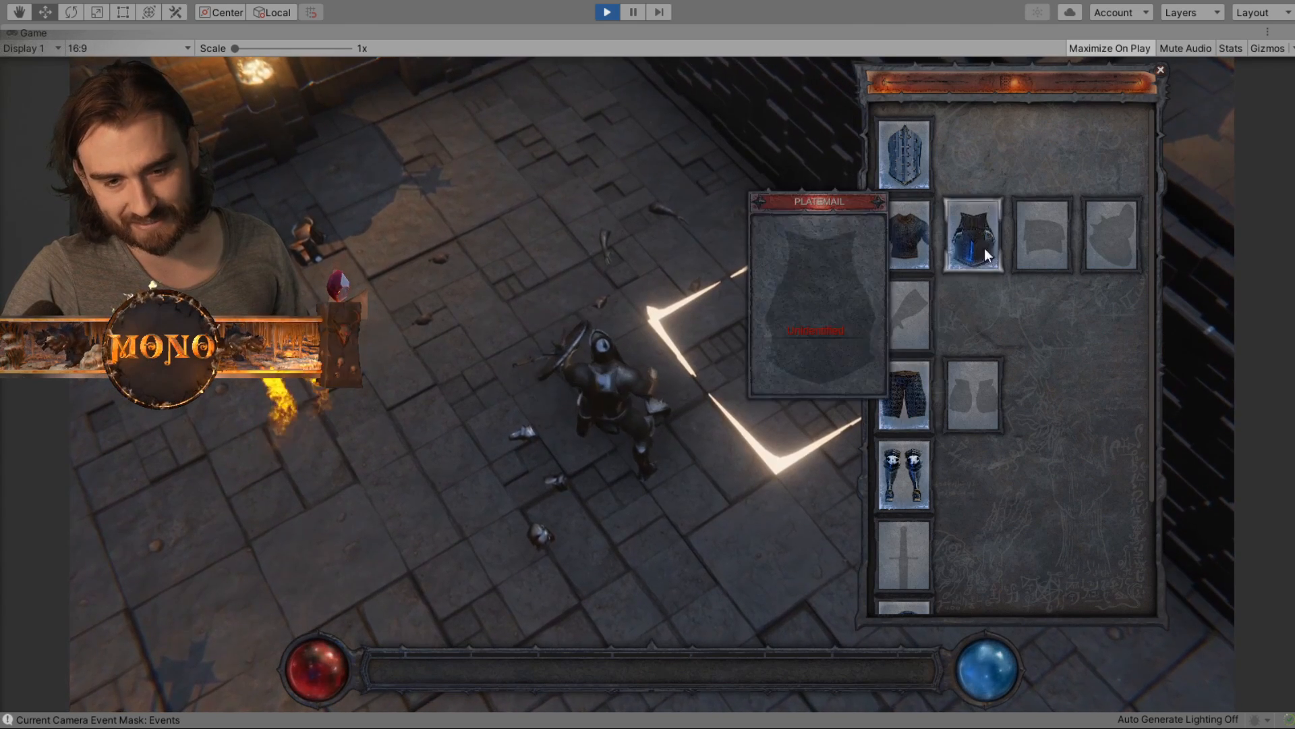
drag(549, 484, 1040, 250)
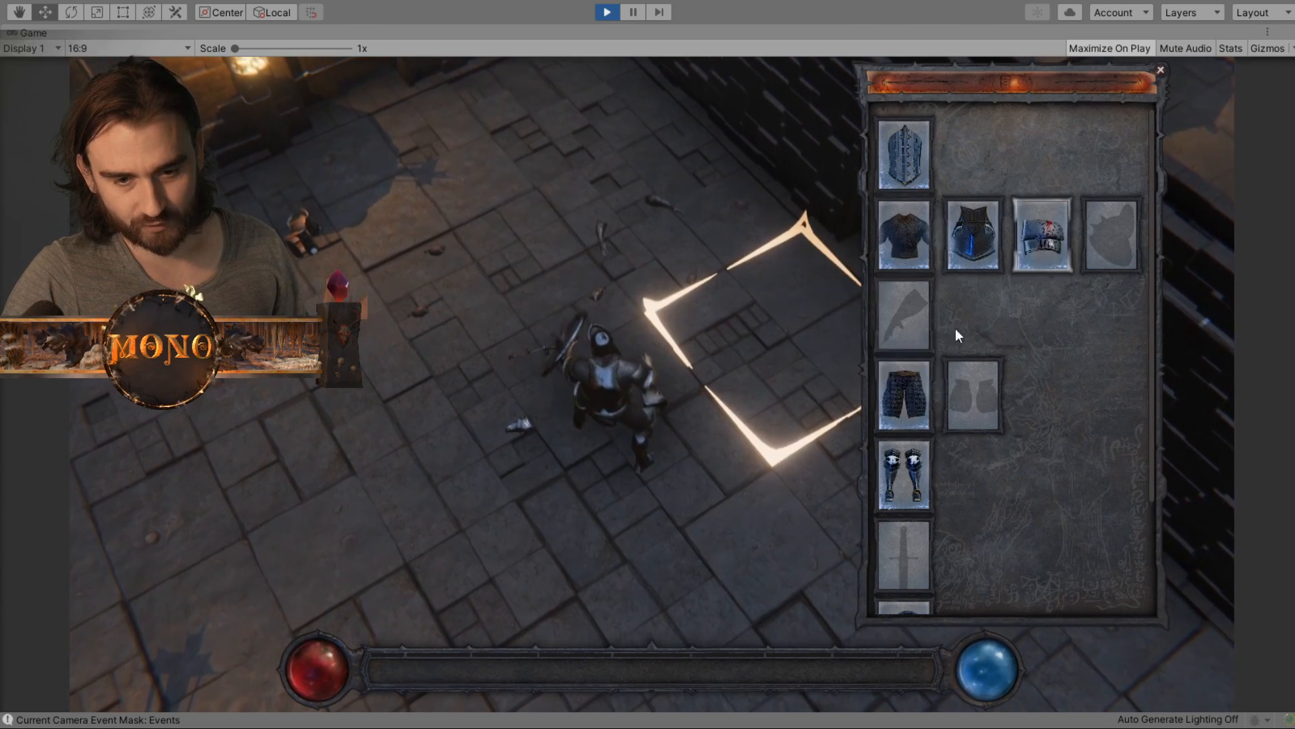
drag(523, 425, 1108, 233)
middle_drag(431, 317, 766, 266)
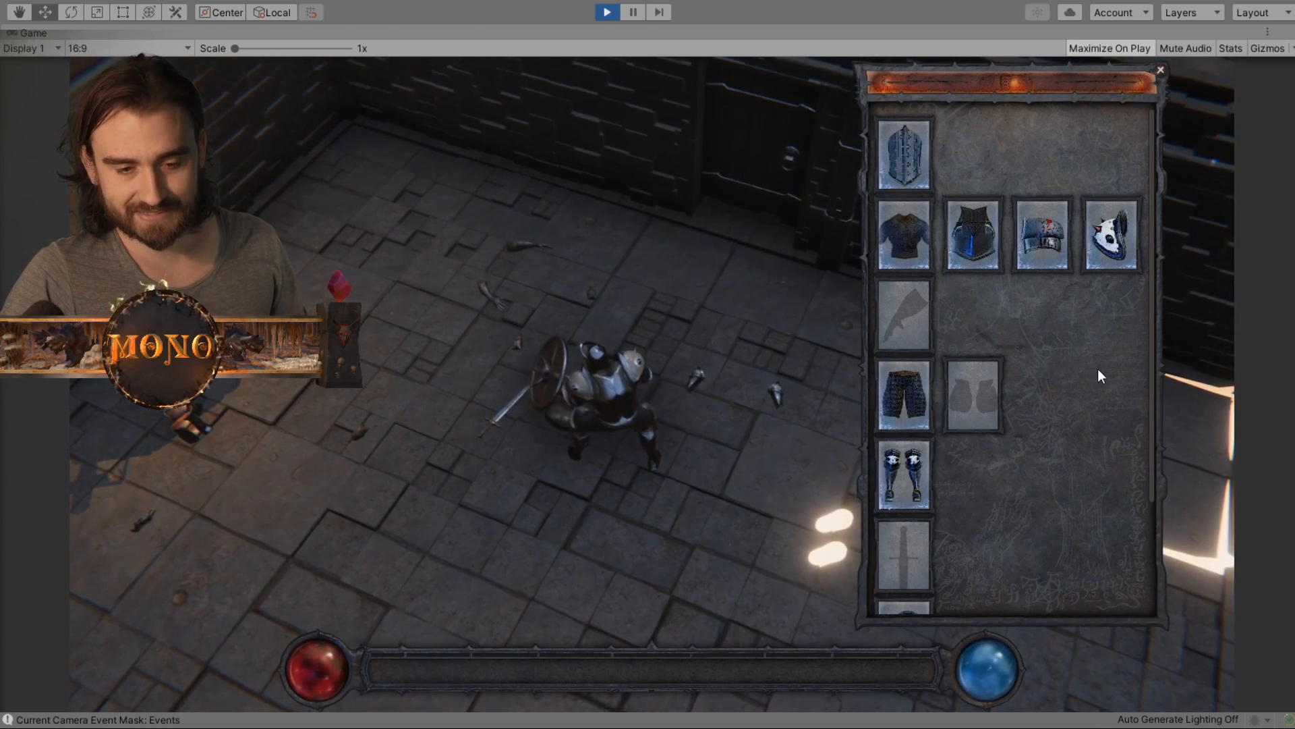
drag(1155, 337, 1141, 392)
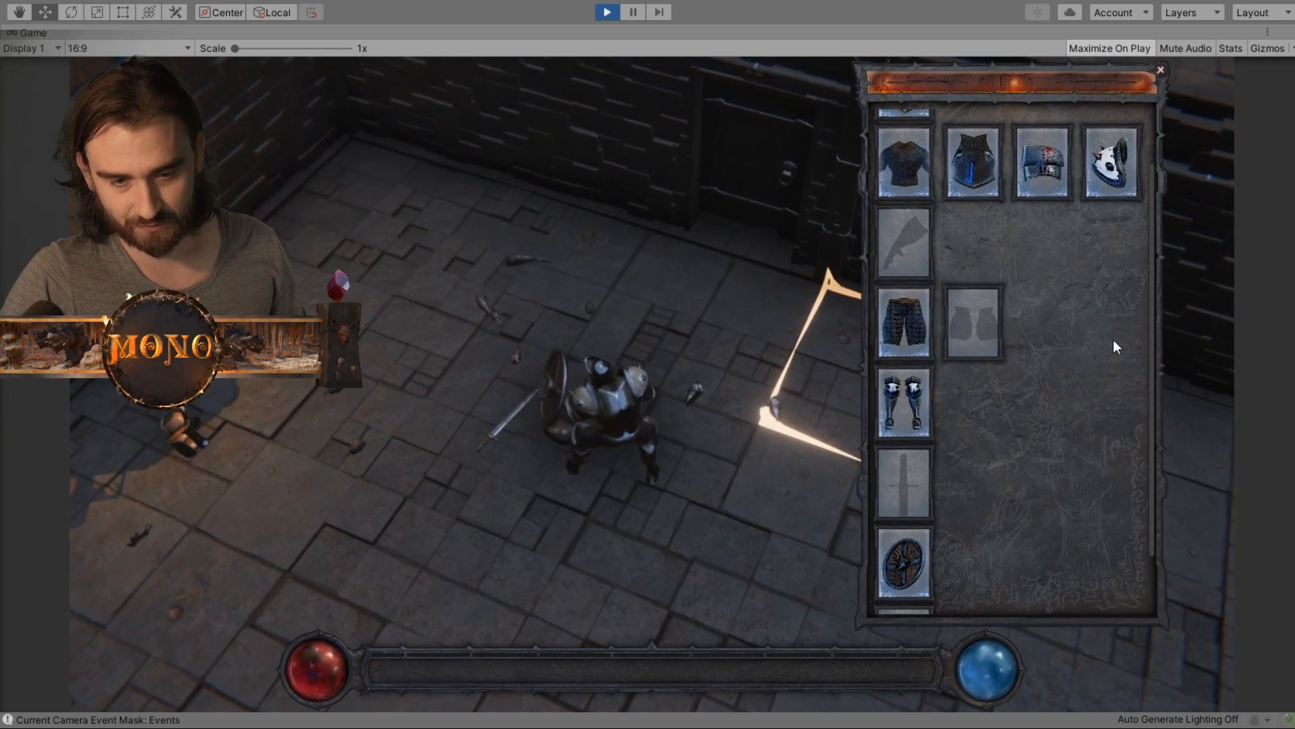
scroll(972, 283, up, 1)
scroll(972, 291, up, 1)
mouse_move(909, 265)
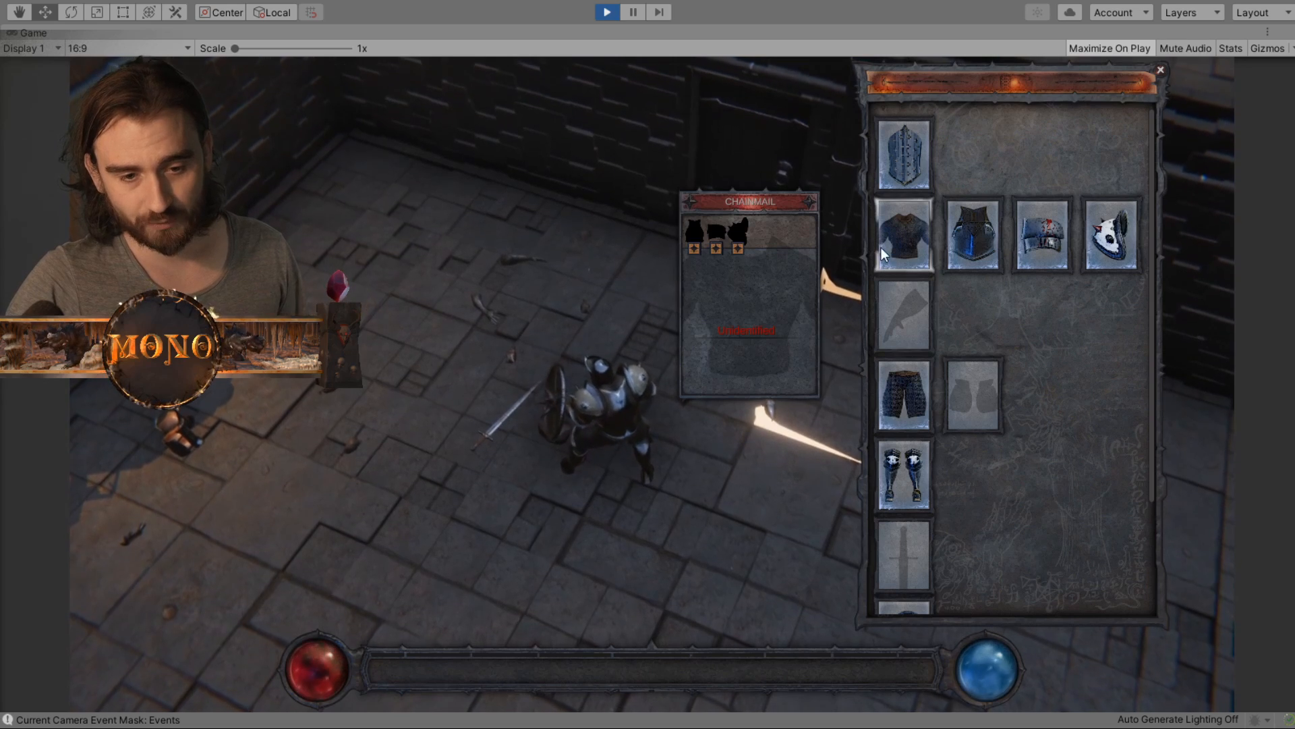
mouse_move(941, 242)
- Equip the Leather Belt in the belt slot and check its tooltip and bag slots
scroll(1074, 368, down, 3)
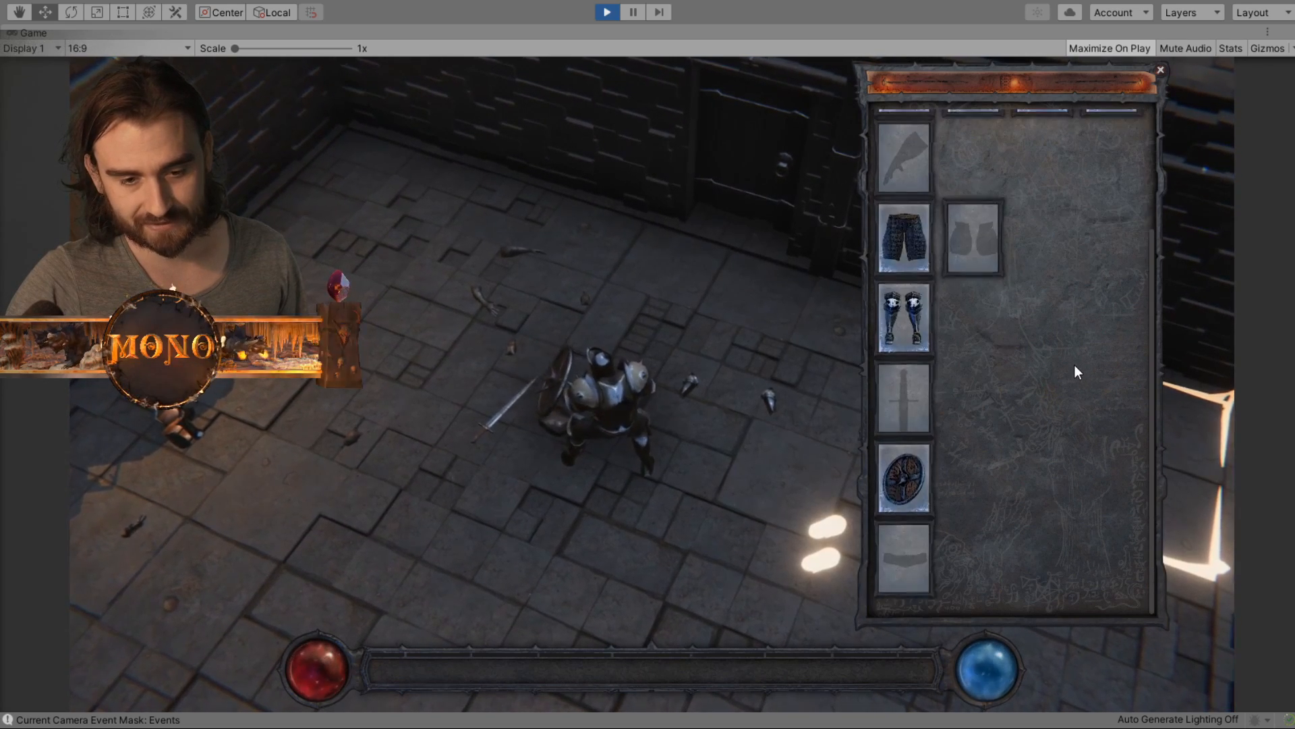
drag(553, 416, 907, 561)
mouse_move(908, 546)
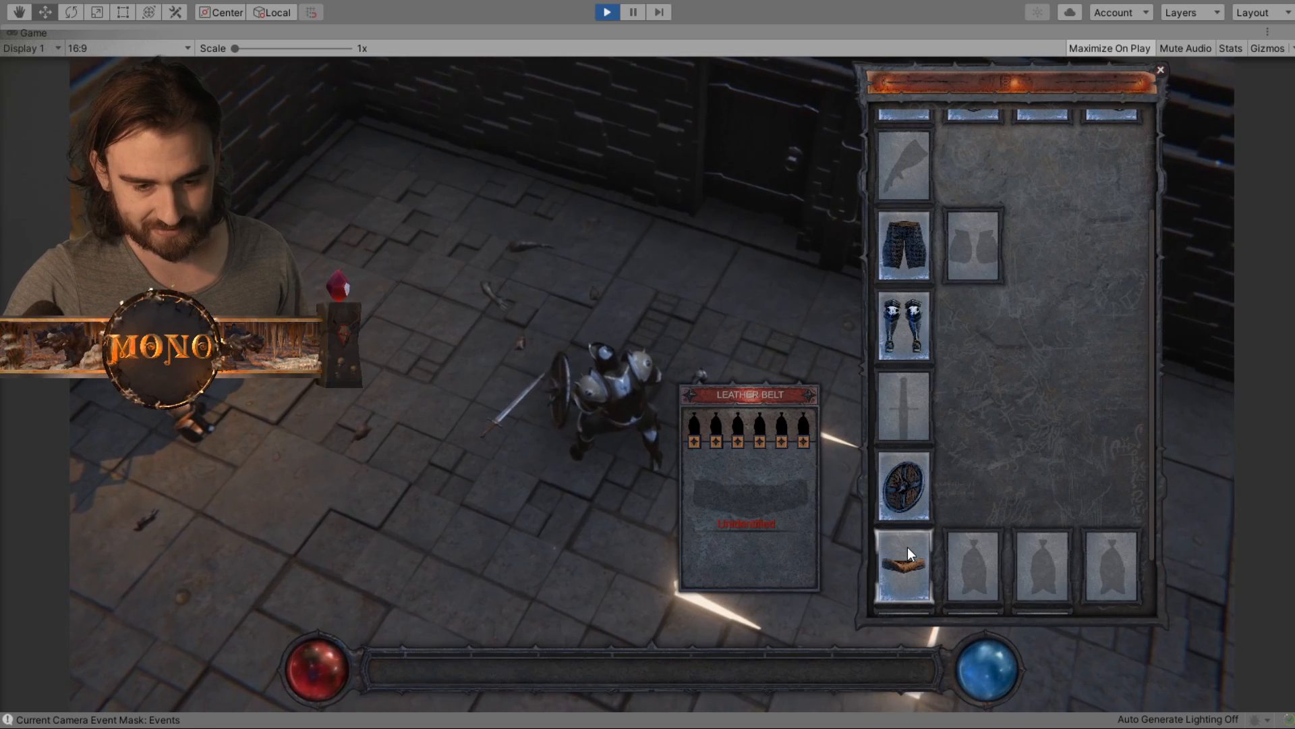
drag(1152, 451, 1158, 510)
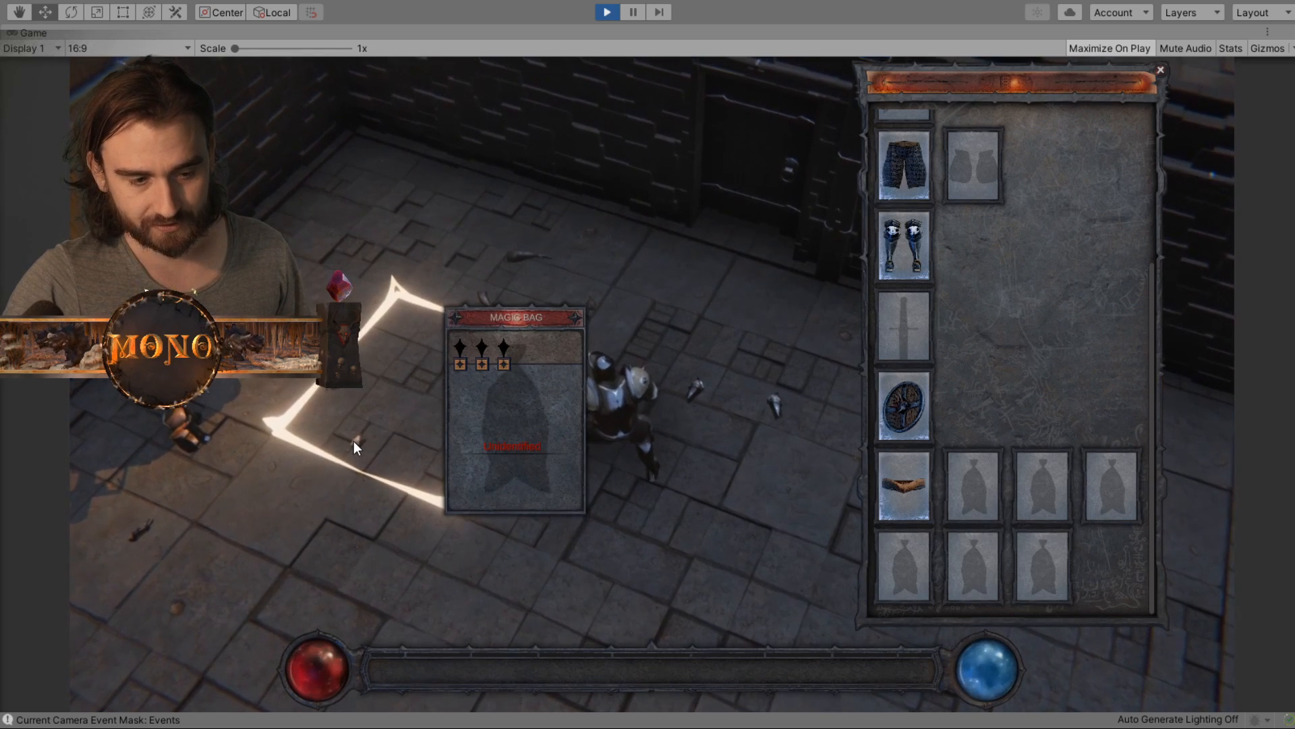
- Pick up the Magic Bag from the floor and attach it to the Leather Belt's first bag slot
click(355, 446)
mouse_move(970, 480)
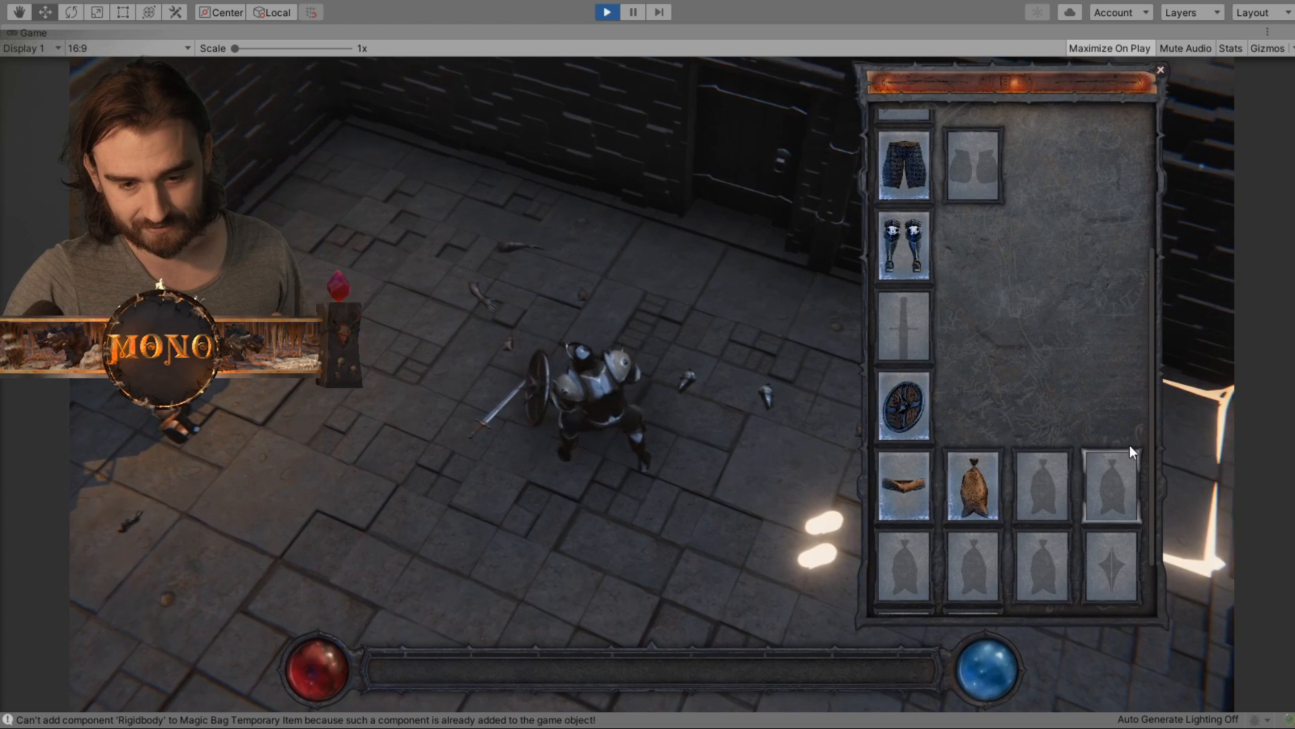
scroll(1152, 390, down, 2)
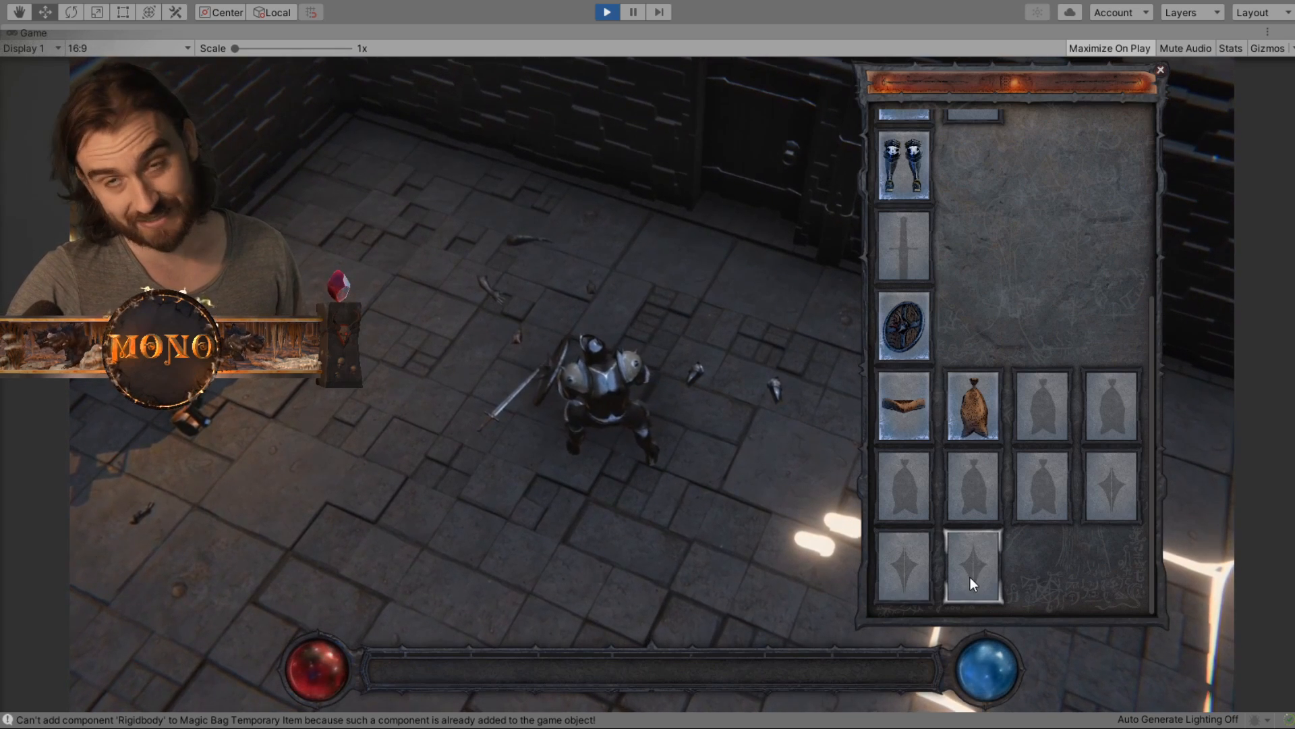
mouse_move(975, 423)
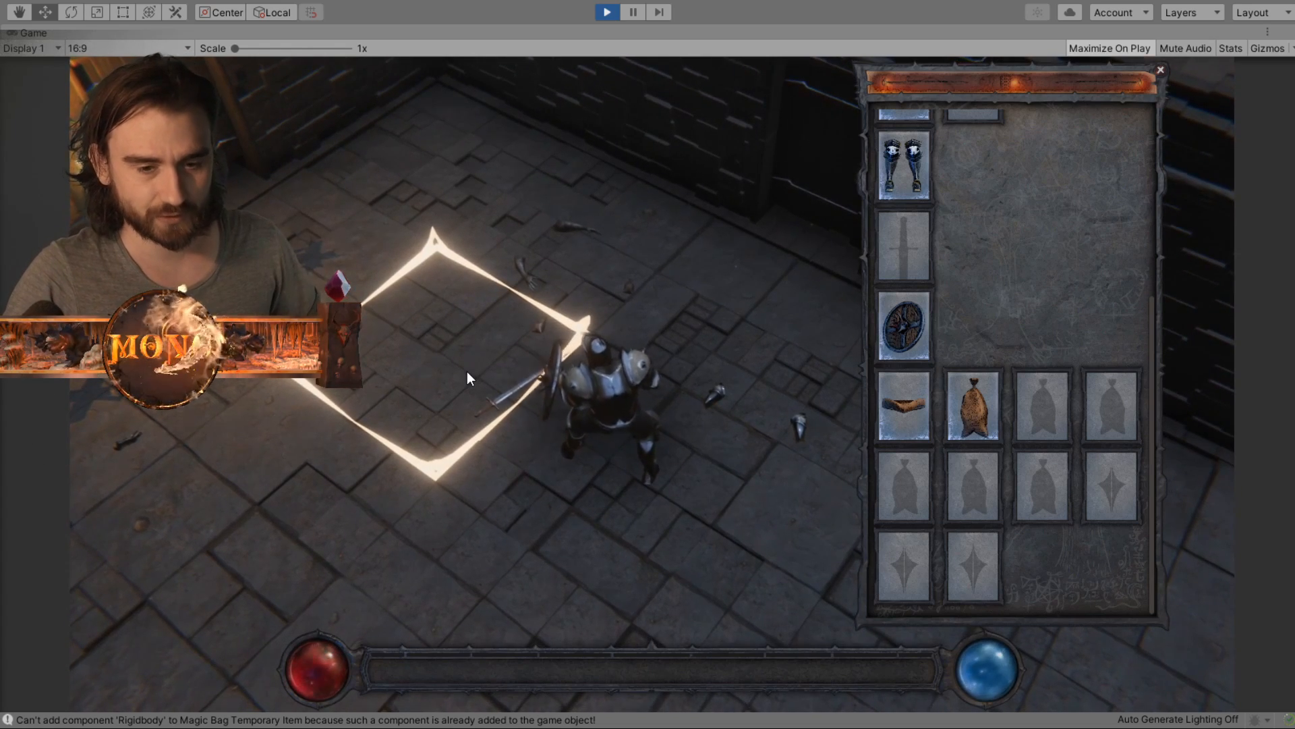
- Pick up the Chain Gloves from the floor and equip them in the gloves slot
click(535, 271)
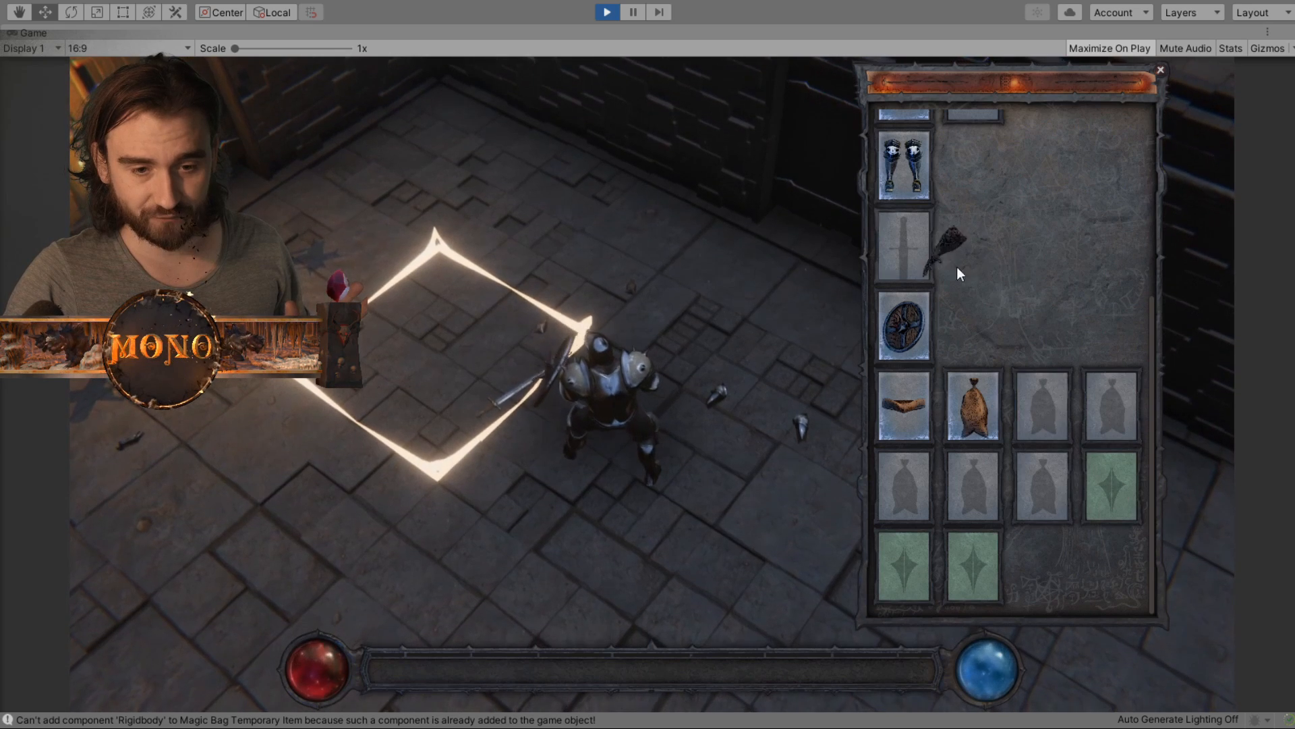
scroll(1078, 400, up, 2)
click(919, 165)
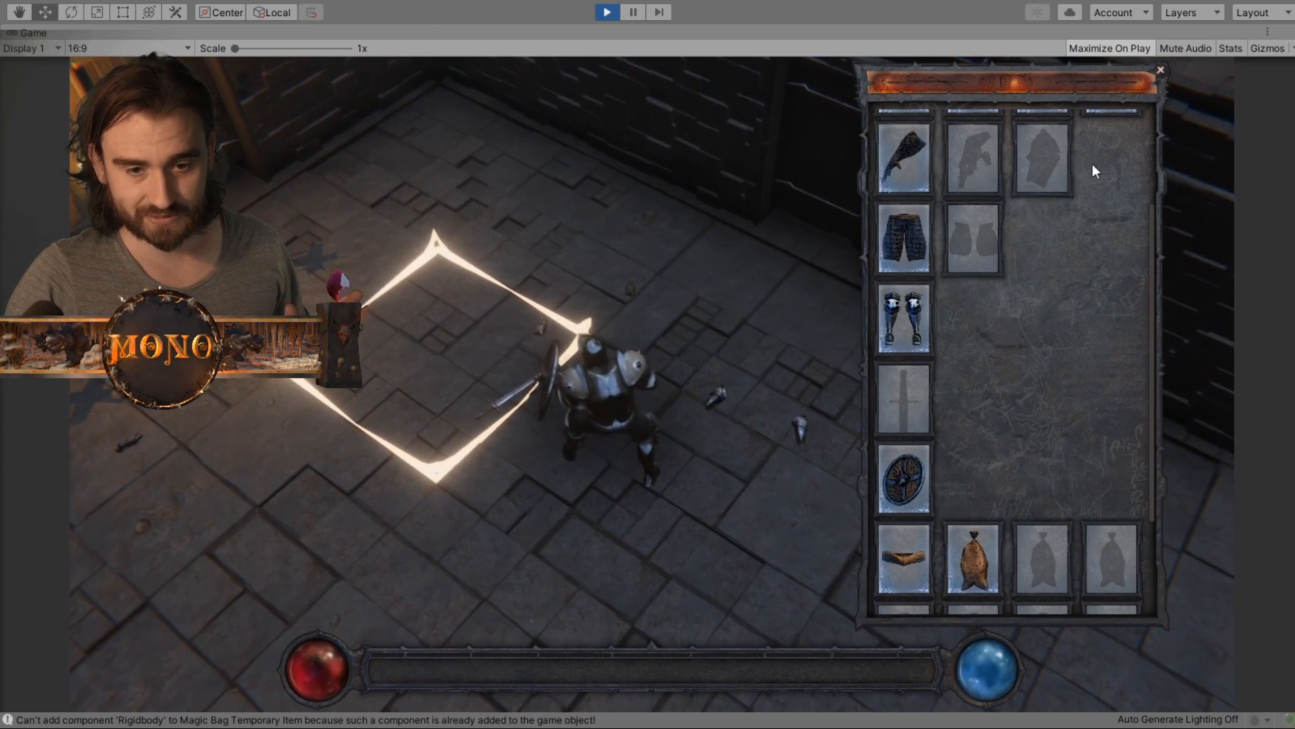
- Store the Chain Gloves in the Magic Bag's first storage slot and check the tooltips of the stored gloves and the belt
click(898, 161)
scroll(995, 205, down, 2)
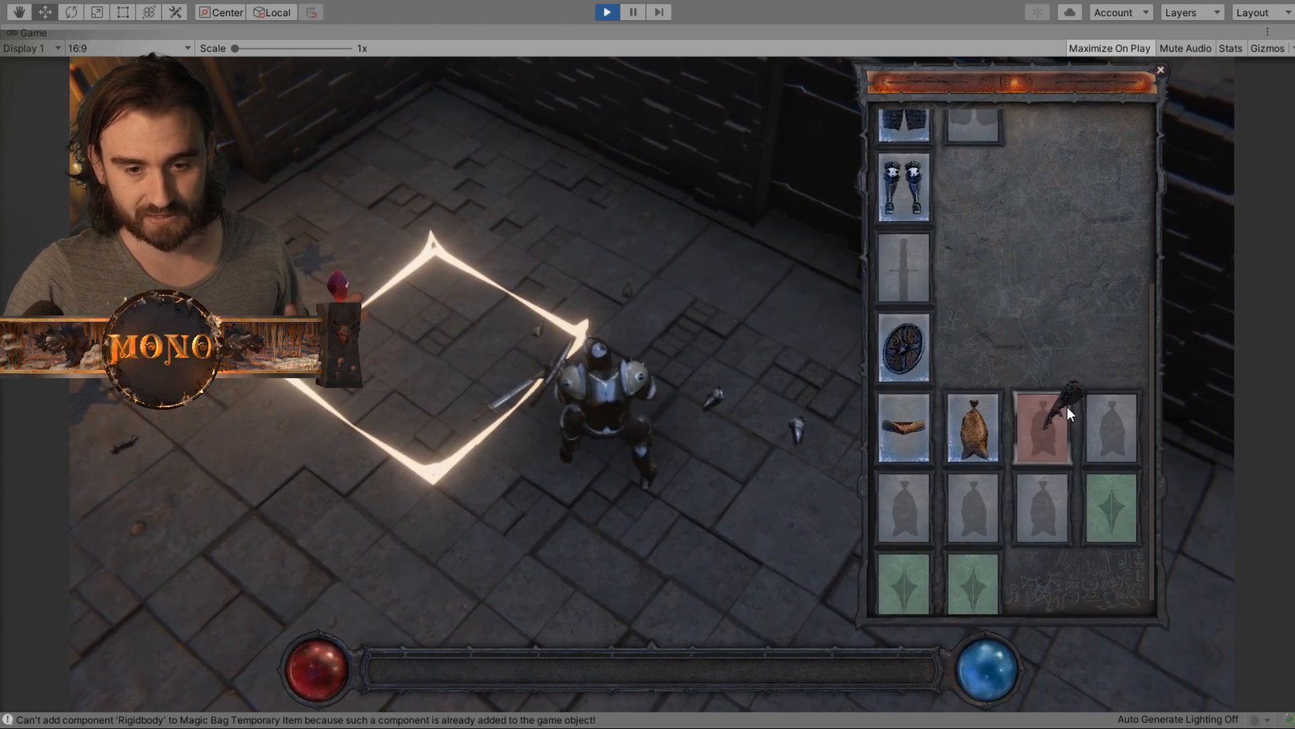
click(1114, 465)
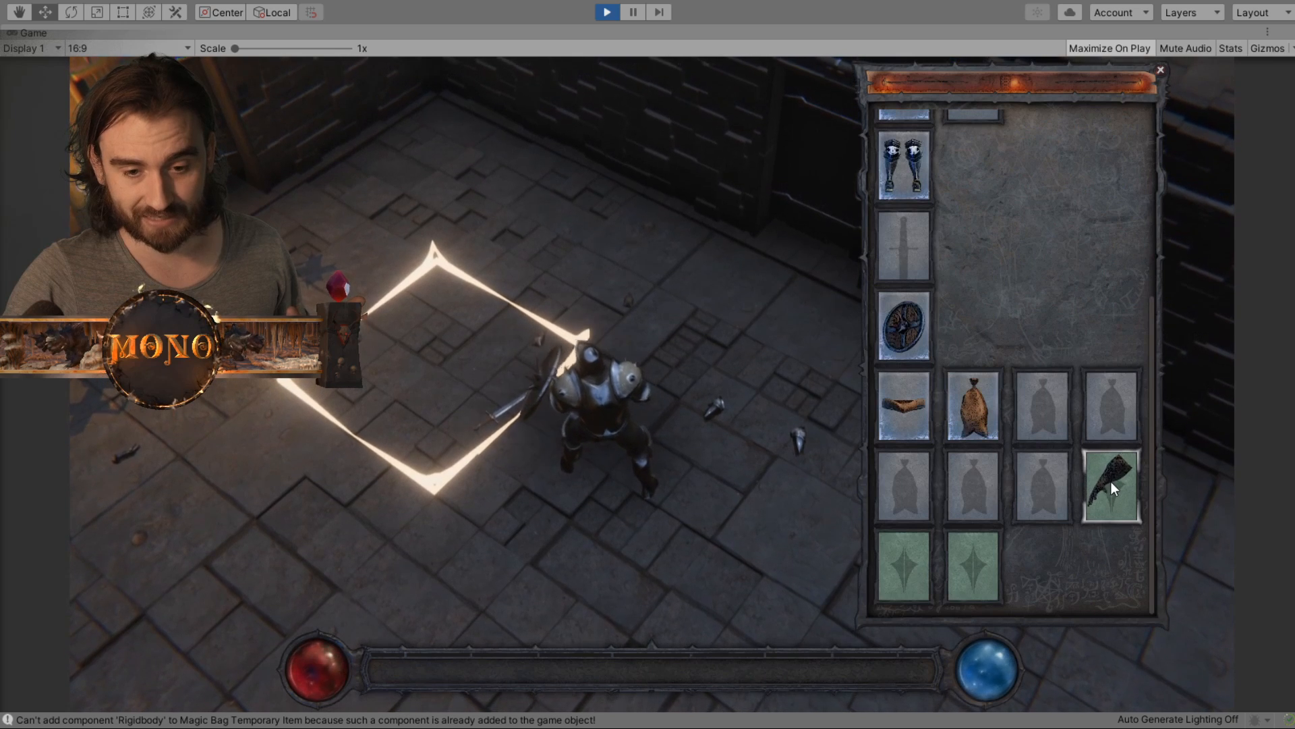
mouse_move(1115, 479)
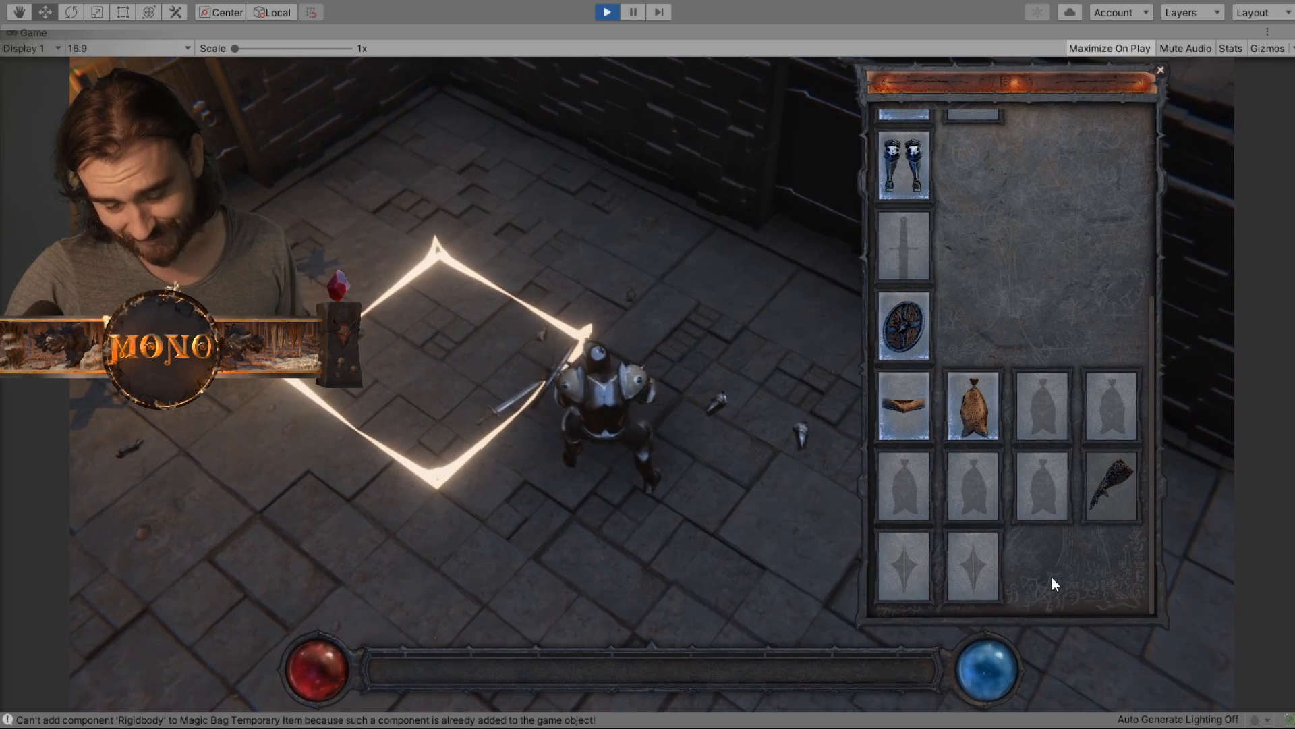
mouse_move(1117, 514)
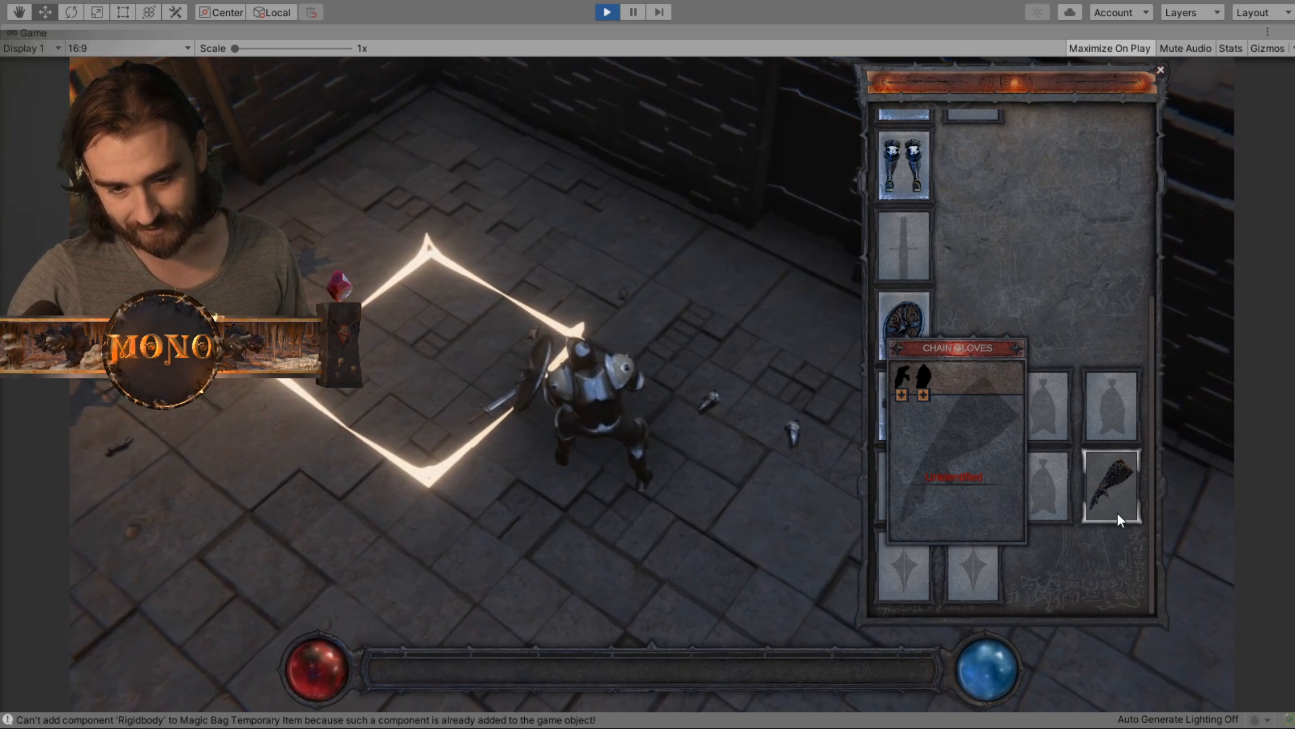
mouse_move(955, 395)
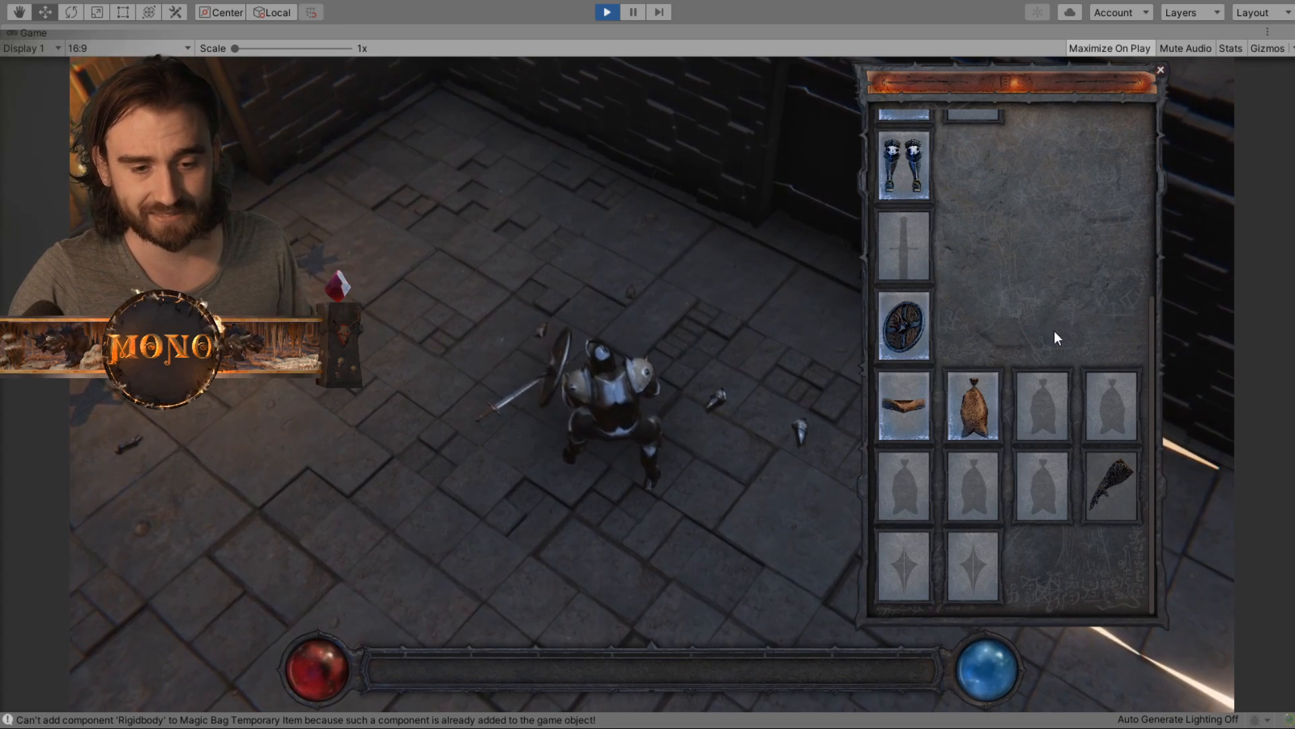
mouse_move(892, 389)
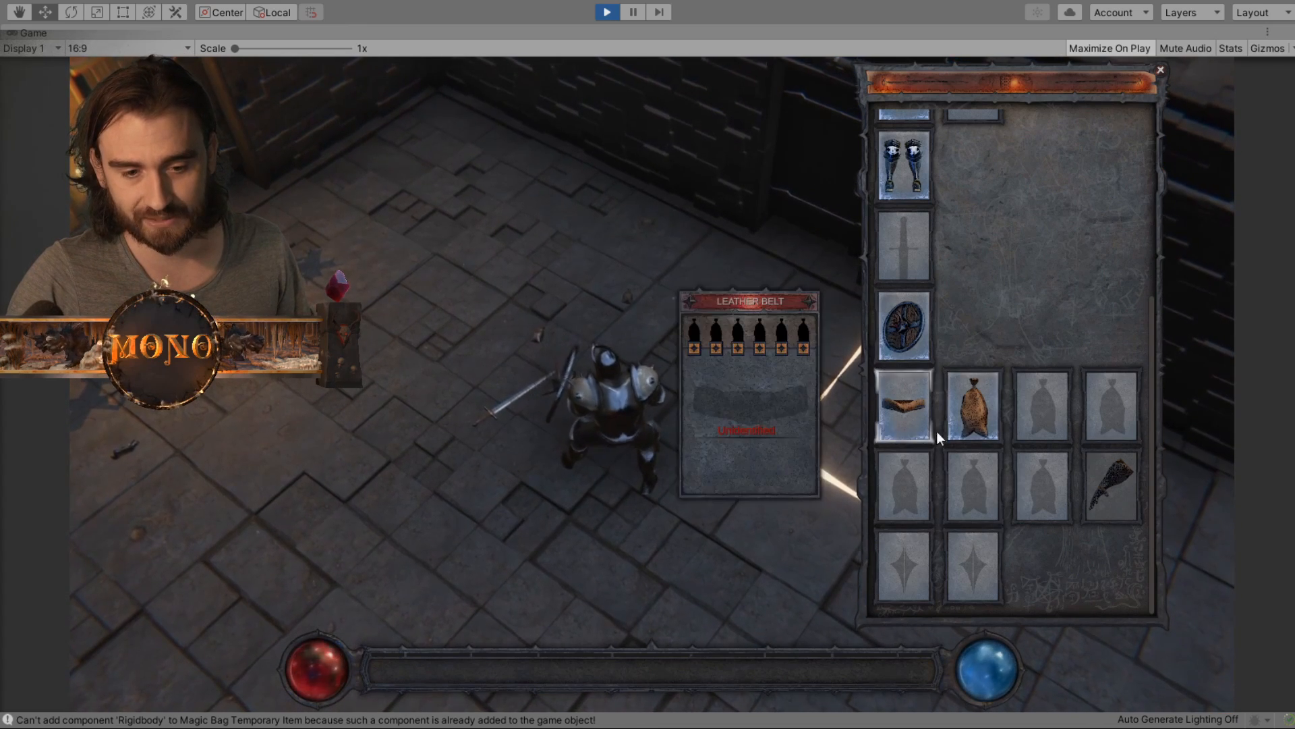
mouse_move(1108, 451)
- Move the Chain Gloves from the Magic Bag to the gloves slot and equip the sword from the floor in the weapon slot
drag(1110, 487, 909, 231)
scroll(1086, 371, up, 3)
drag(510, 405, 894, 457)
- Collect three more Magic Bags from the floor and attach them to the Leather Belt's second, third and fourth bag slots
click(536, 320)
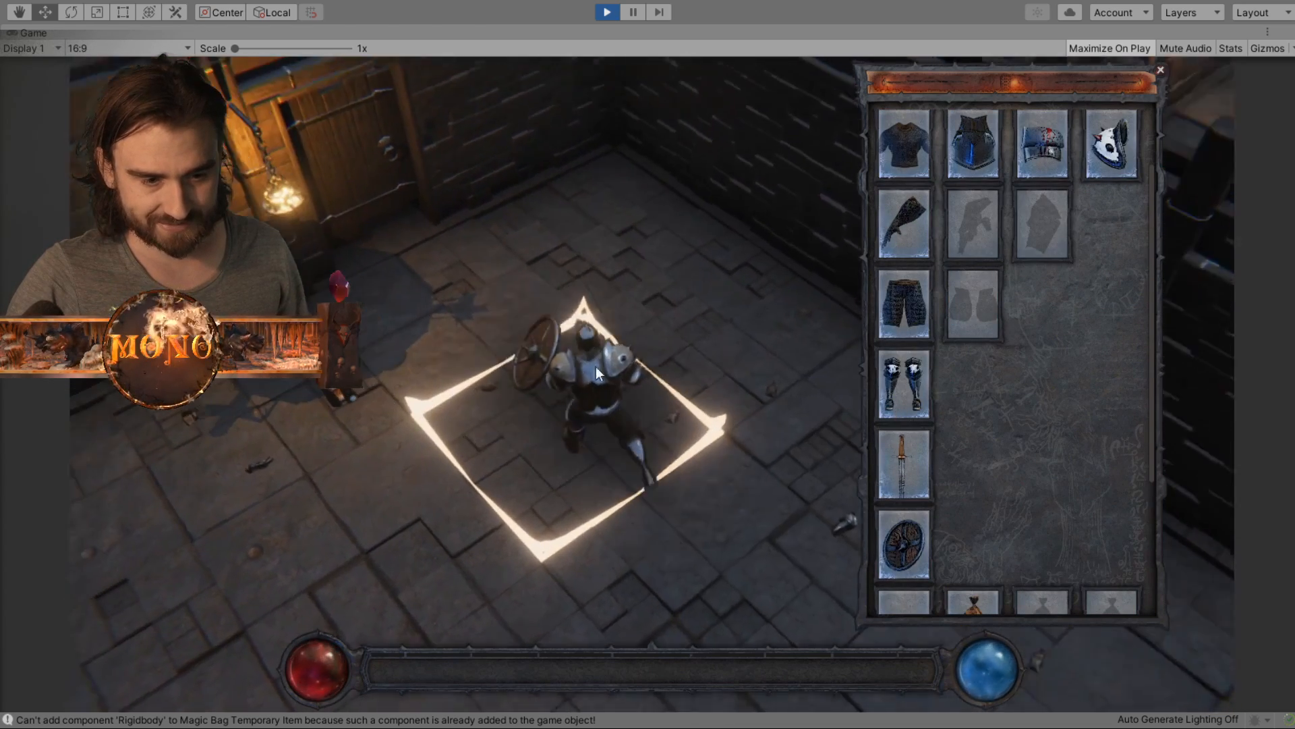
drag(604, 433, 1036, 546)
scroll(991, 506, down, 2)
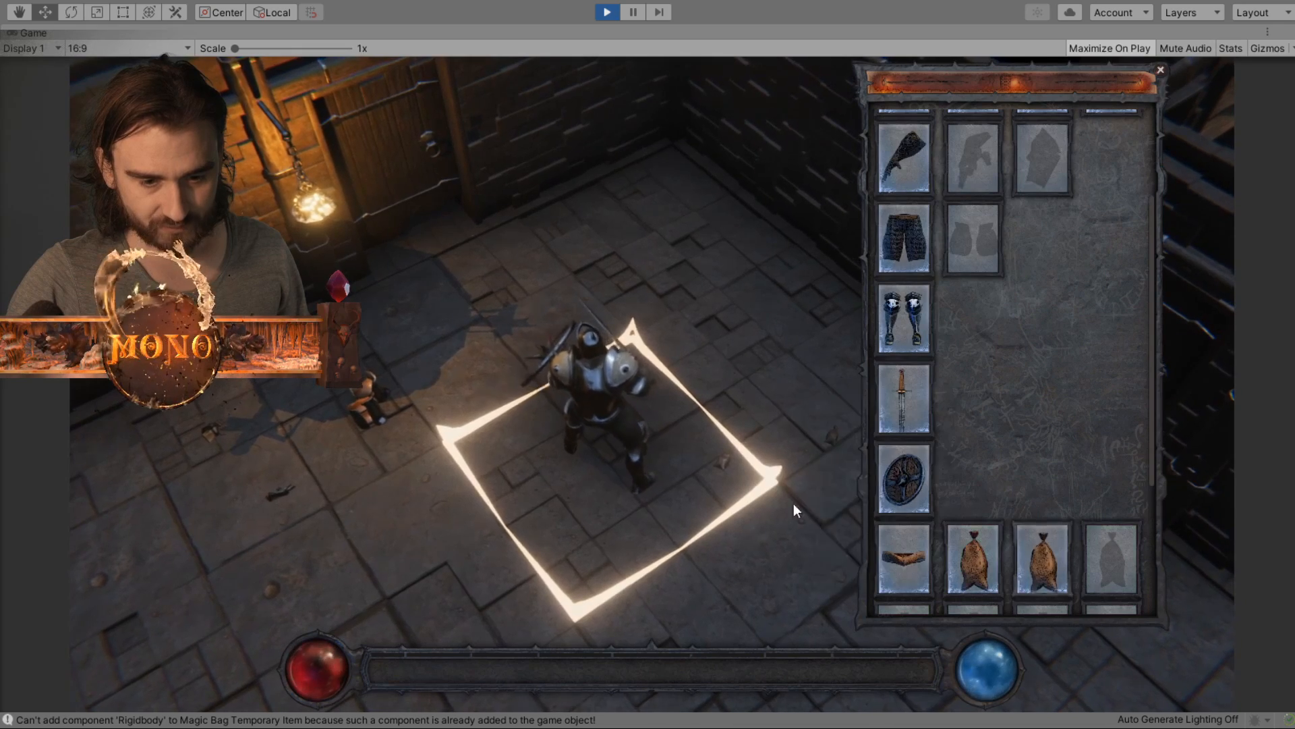
click(794, 503)
drag(727, 460, 1118, 540)
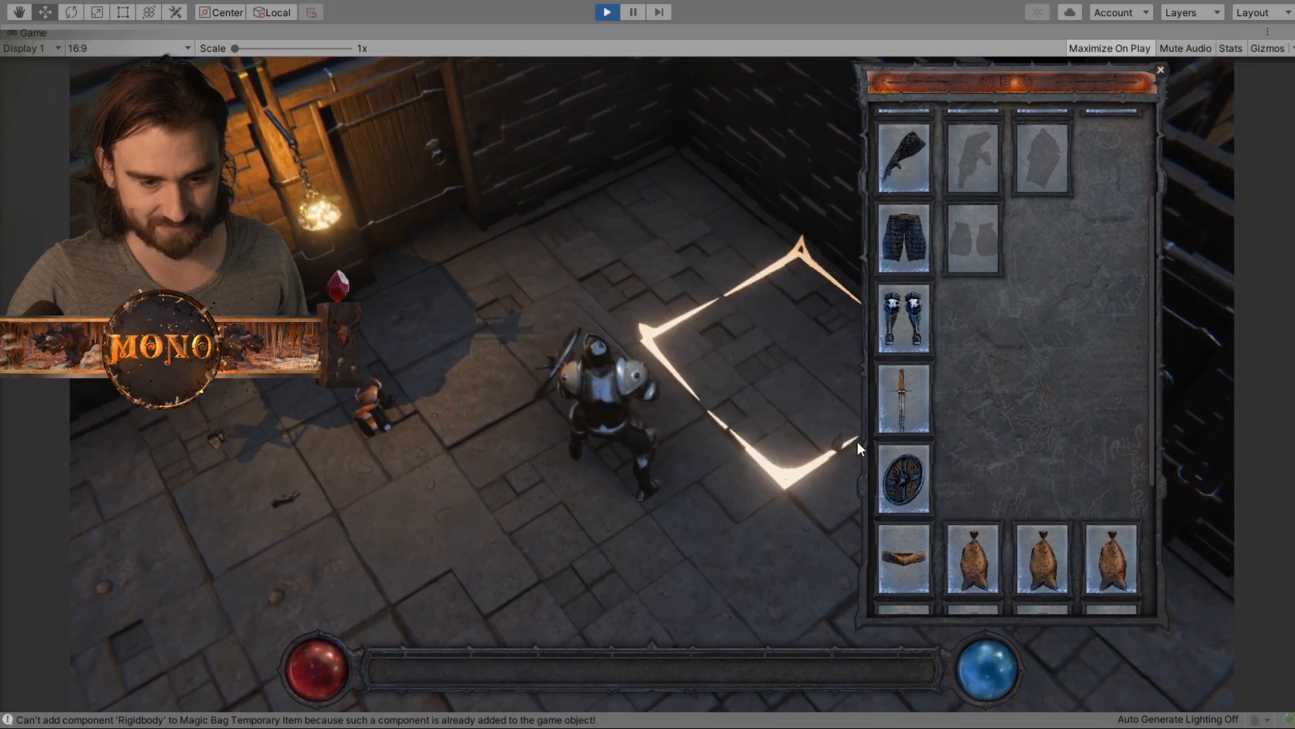
scroll(1074, 502, down, 2)
drag(837, 442, 907, 517)
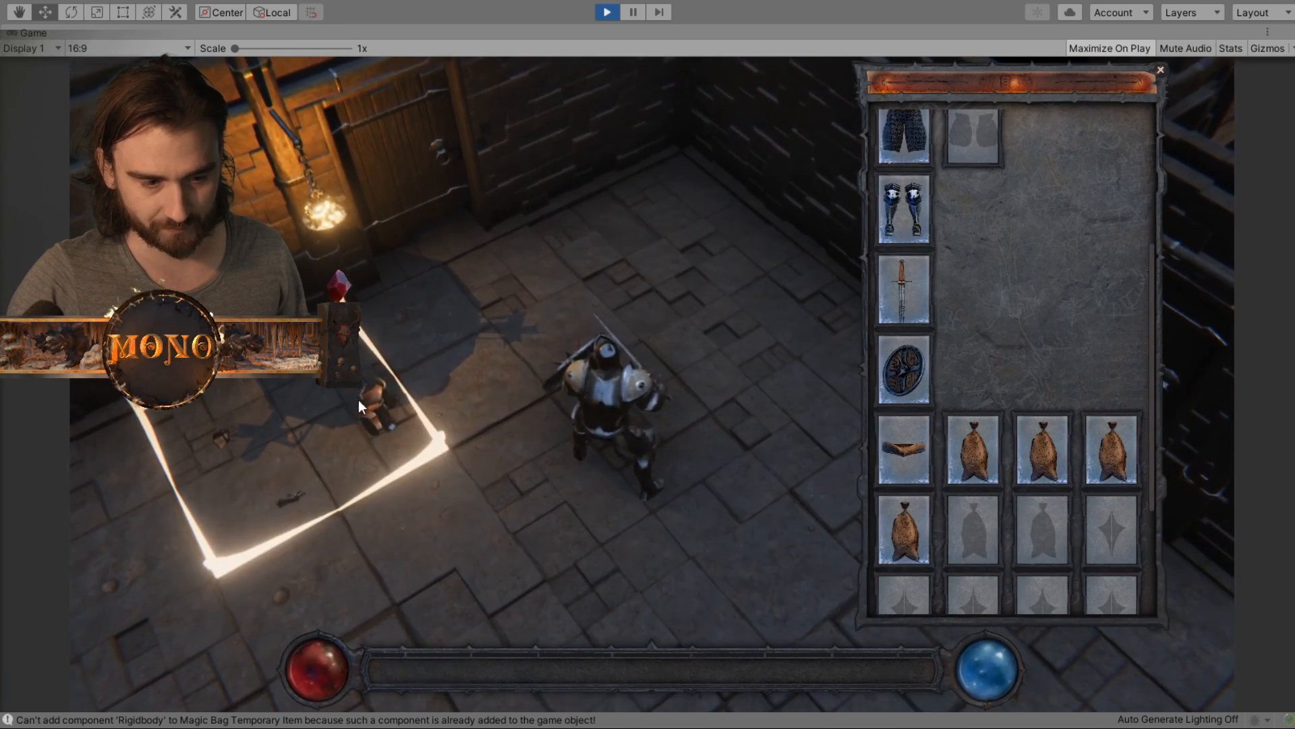
- Attach the plate leg piece to the chain leggings, and the Plate Gloves and plate arm piece to the Chain Gloves
drag(363, 403, 989, 302)
scroll(998, 324, up, 2)
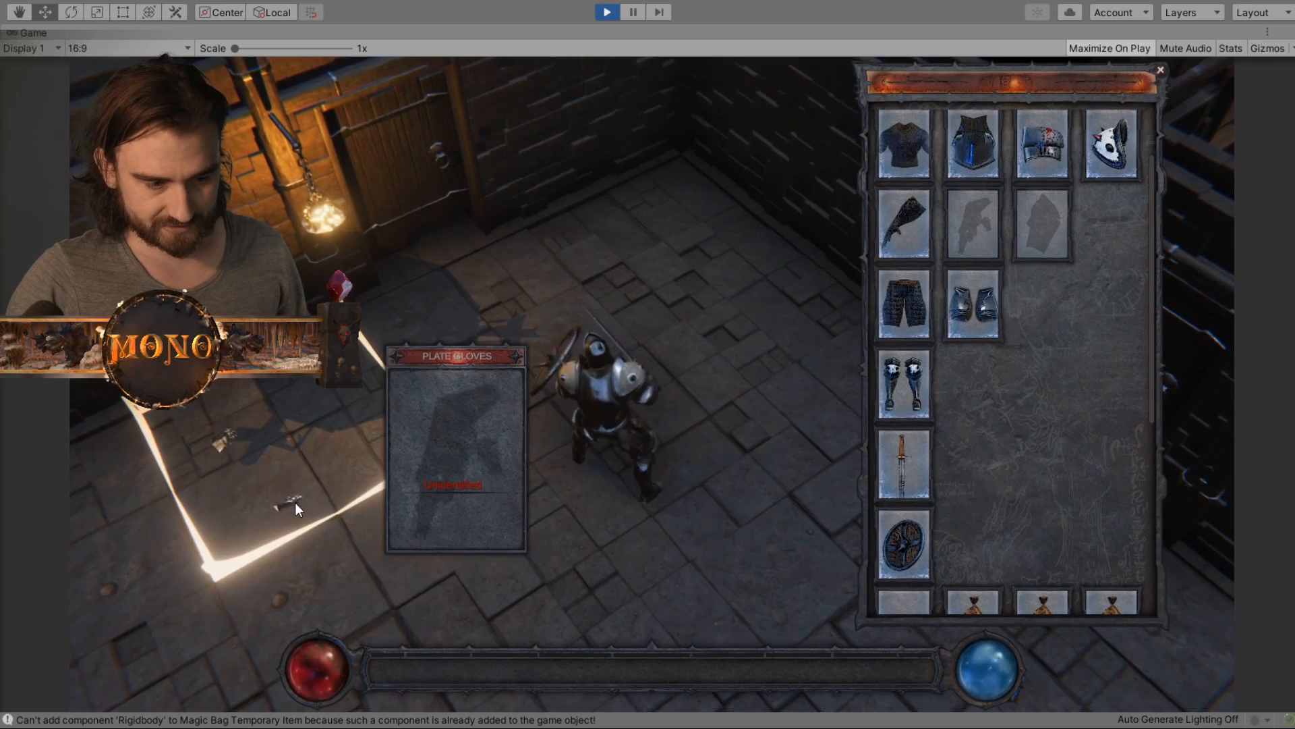
drag(294, 502, 982, 228)
click(759, 578)
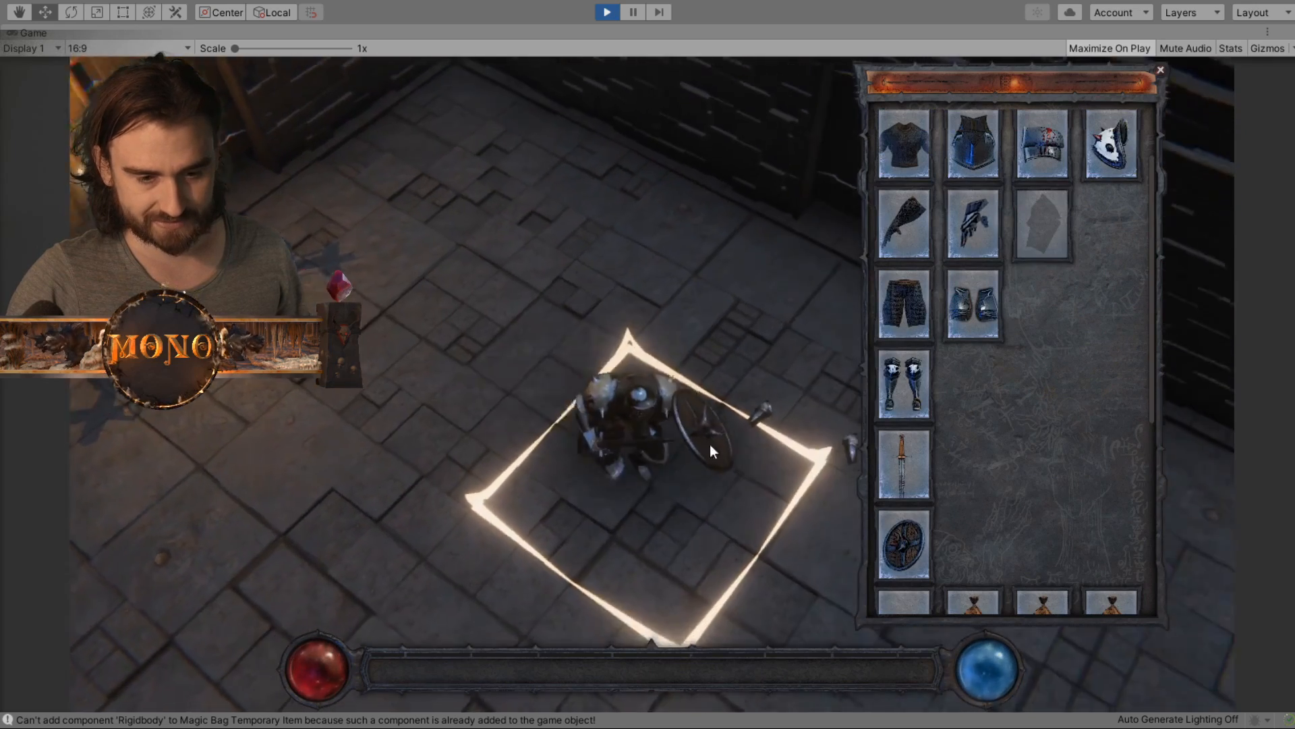
drag(710, 383, 1040, 223)
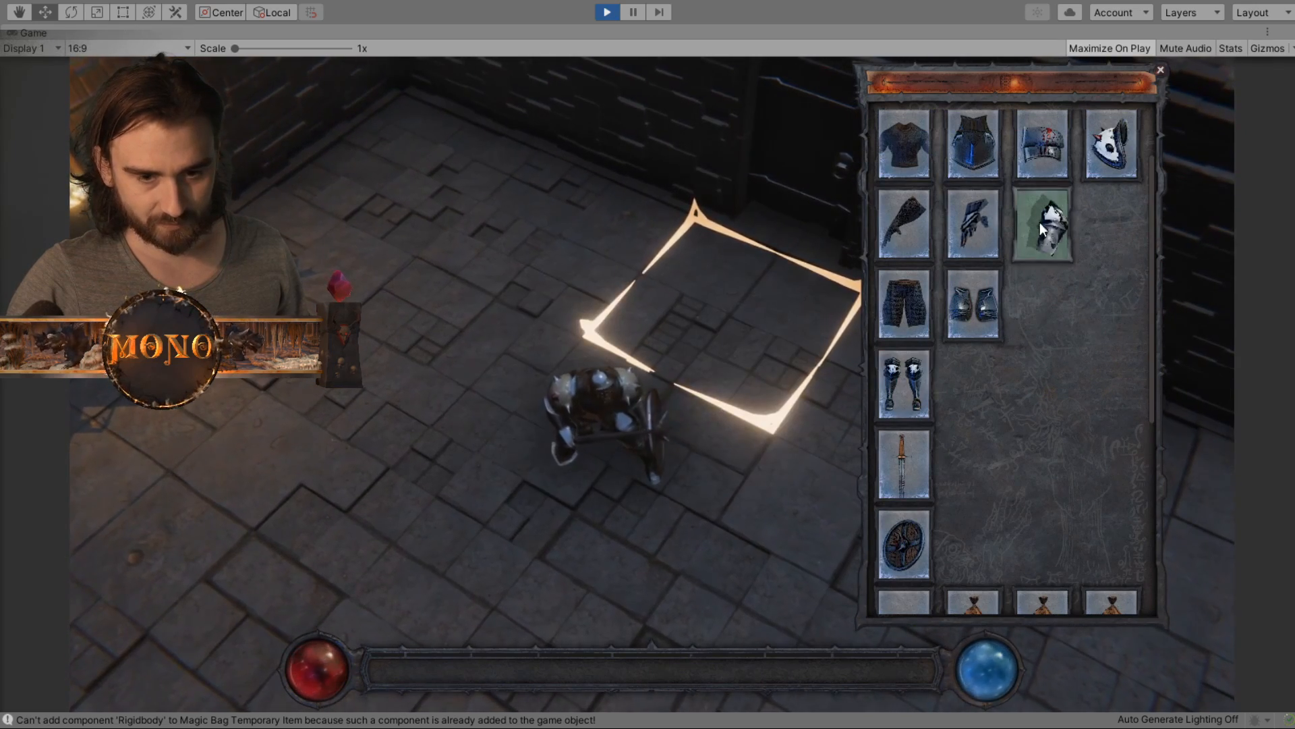
- Collect another Magic Bag from the floor and attach it to the Leather Belt's fifth bag slot
click(711, 462)
drag(756, 273, 958, 524)
scroll(1103, 502, down, 3)
- Examine the fully armoured character up close from several angles
middle_drag(611, 384, 695, 451)
scroll(674, 476, up, 3)
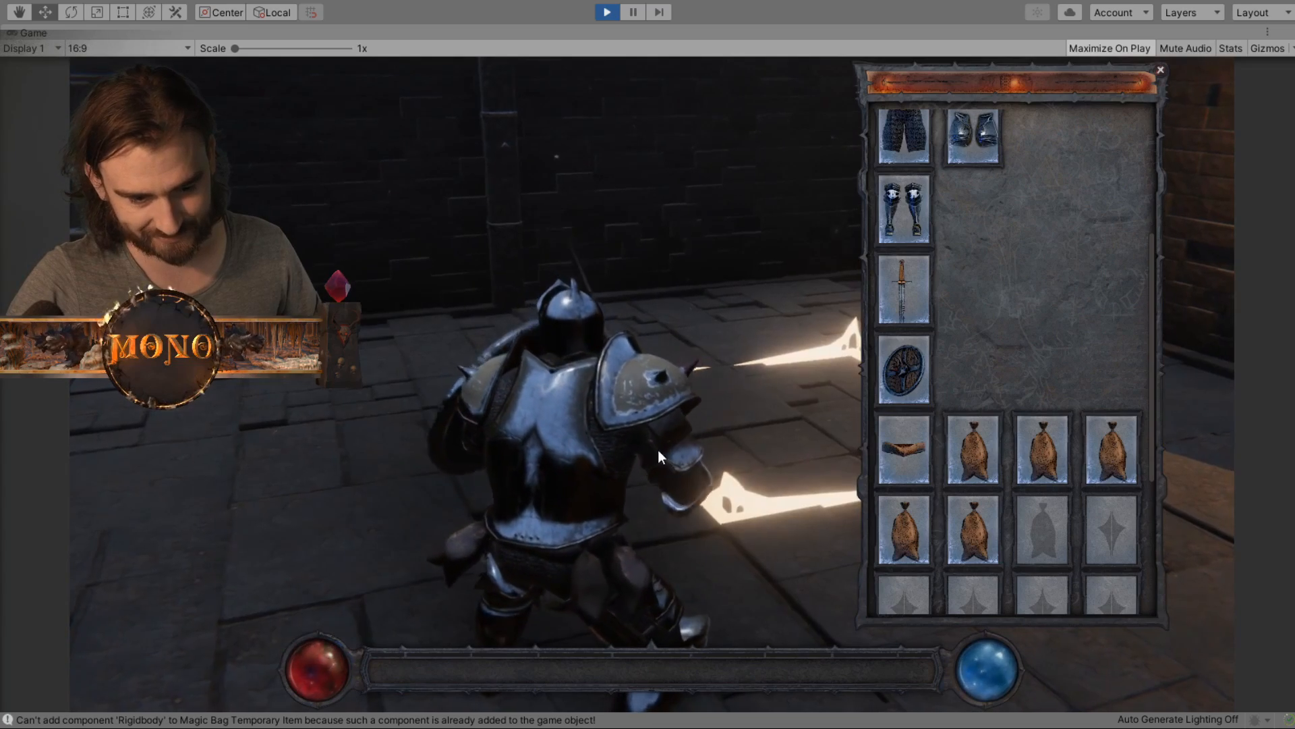
middle_drag(457, 439, 597, 468)
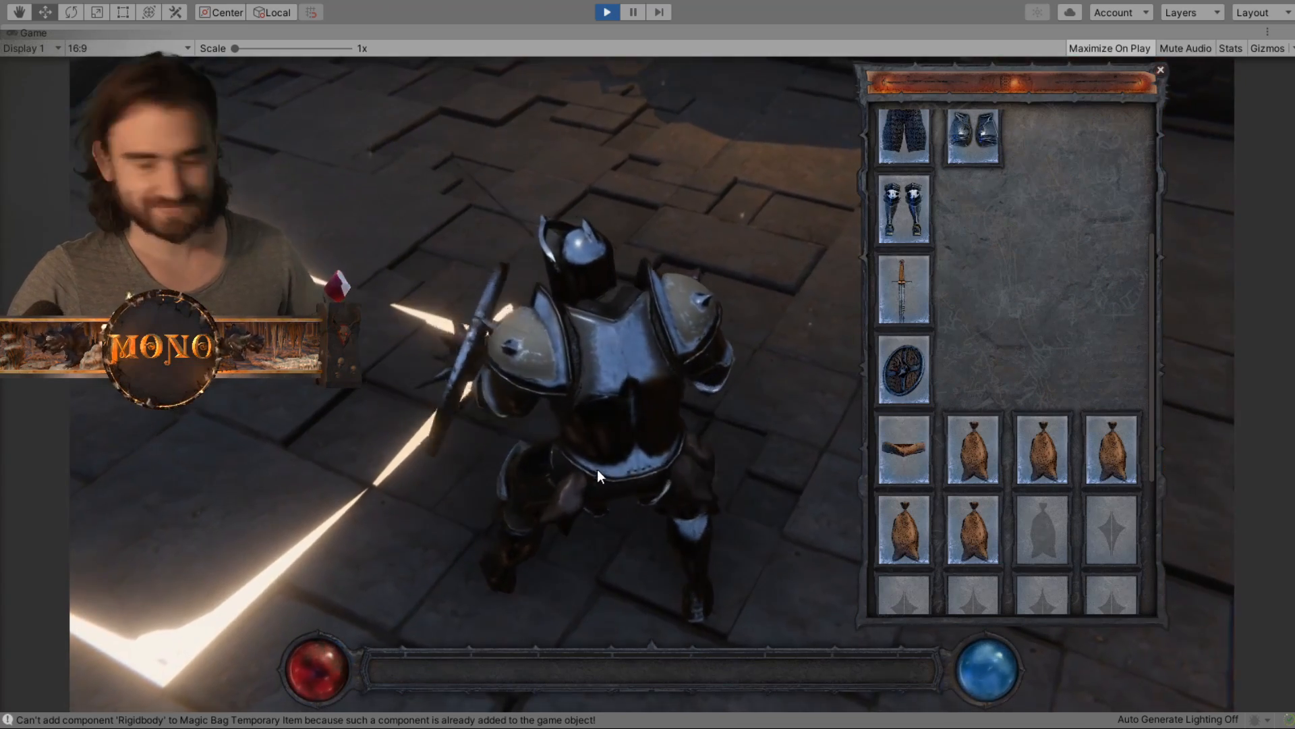
scroll(597, 463, down, 5)
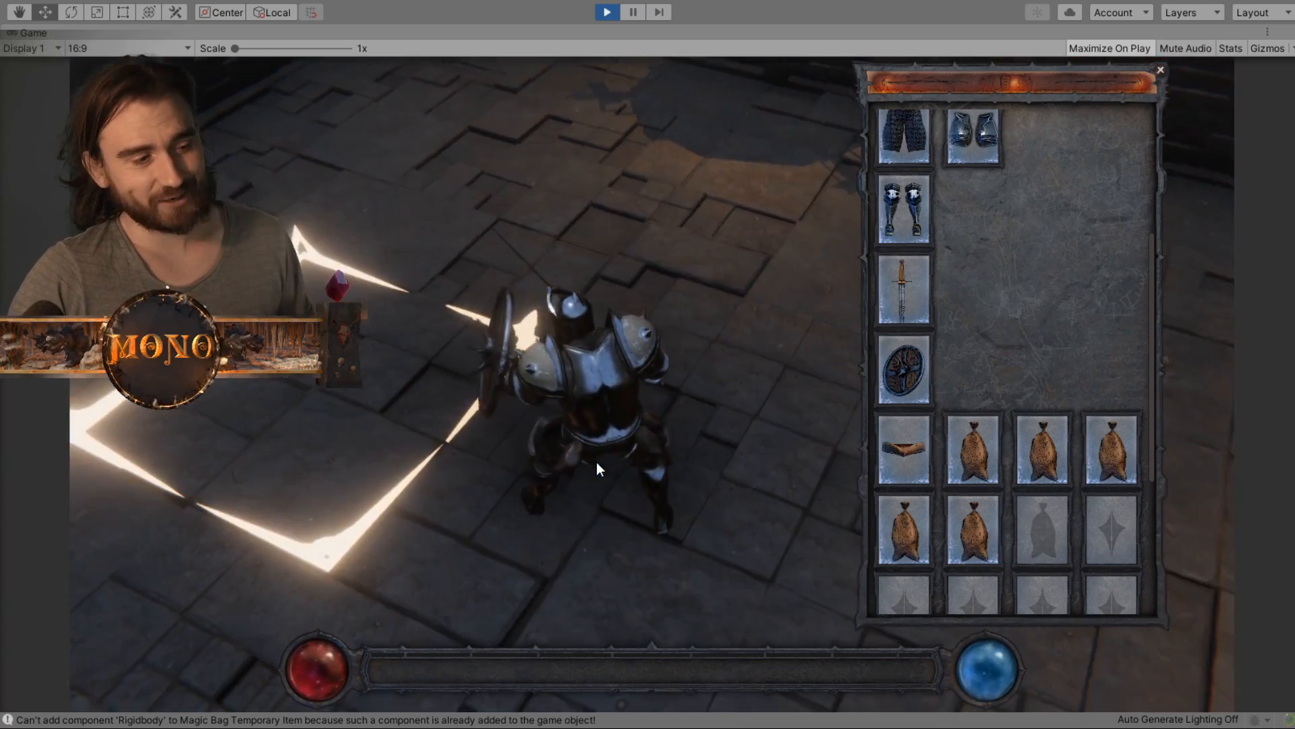
- Walk the character through the wooden door beside the hanging lantern into the neighbouring room
middle_drag(518, 369, 730, 348)
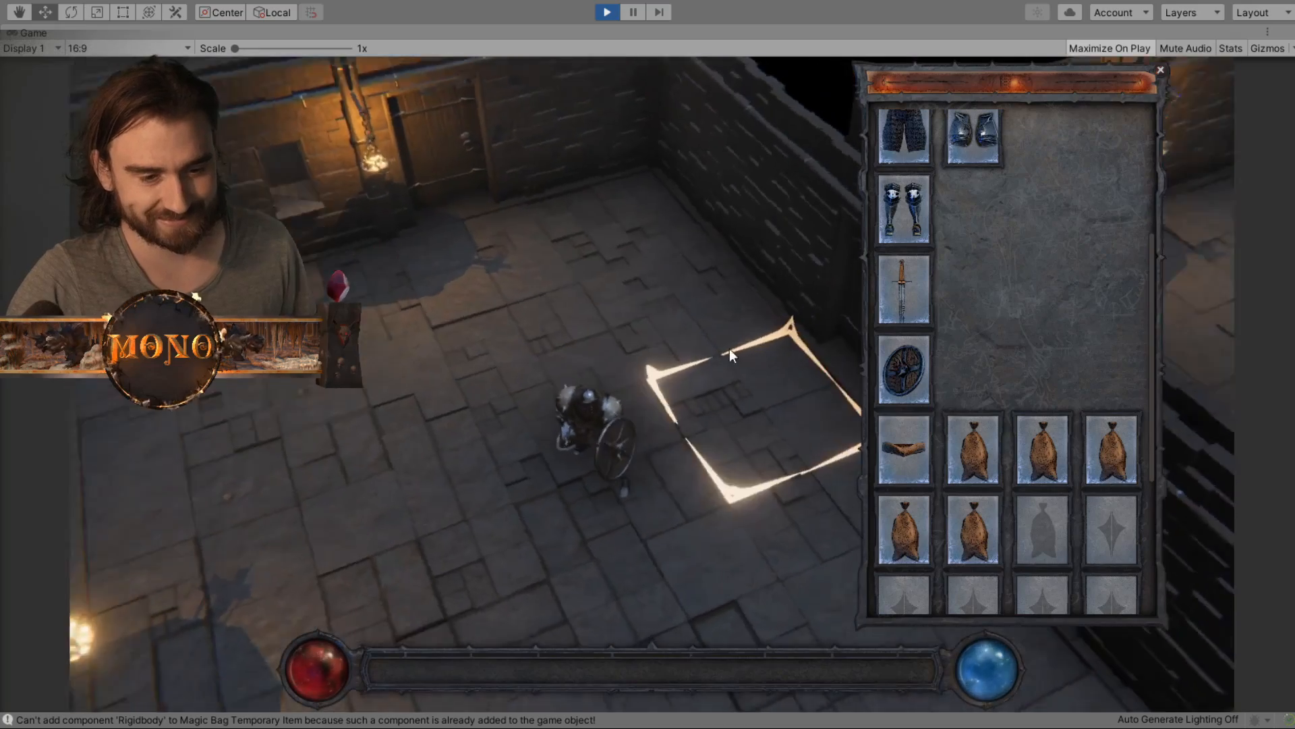
click(585, 295)
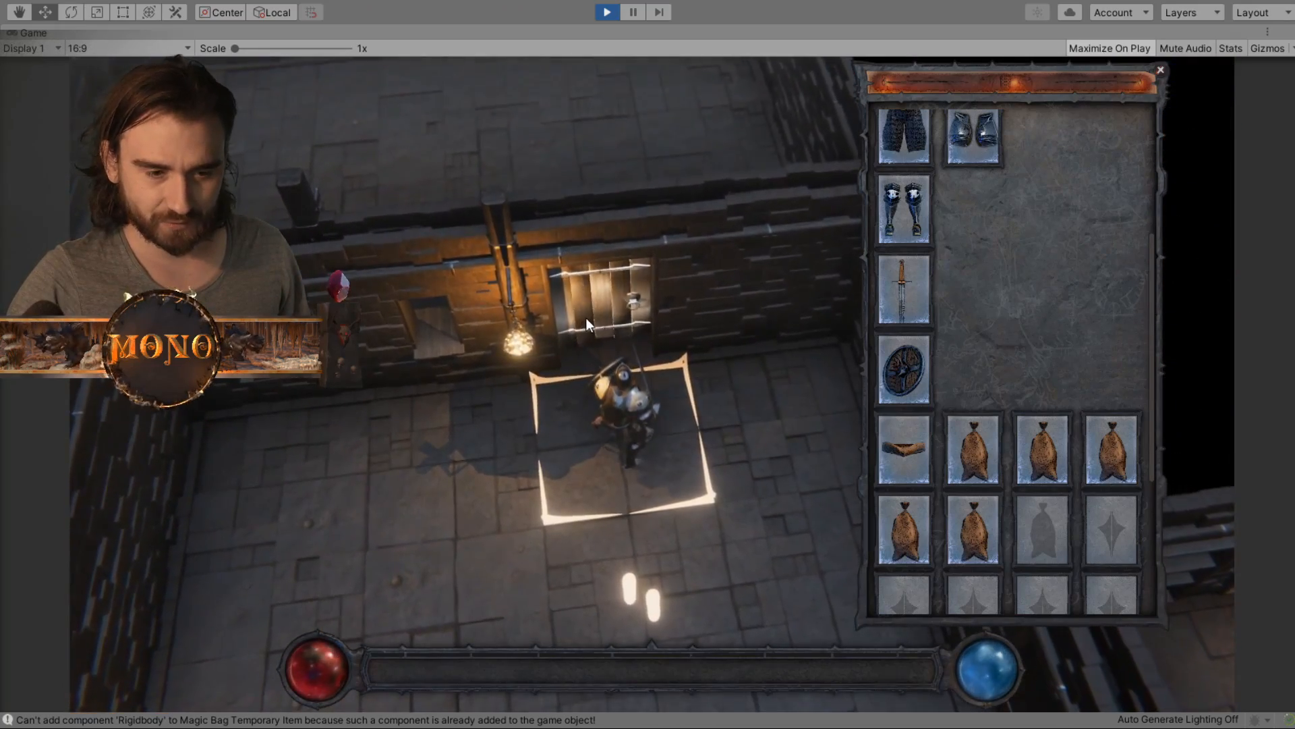
click(448, 171)
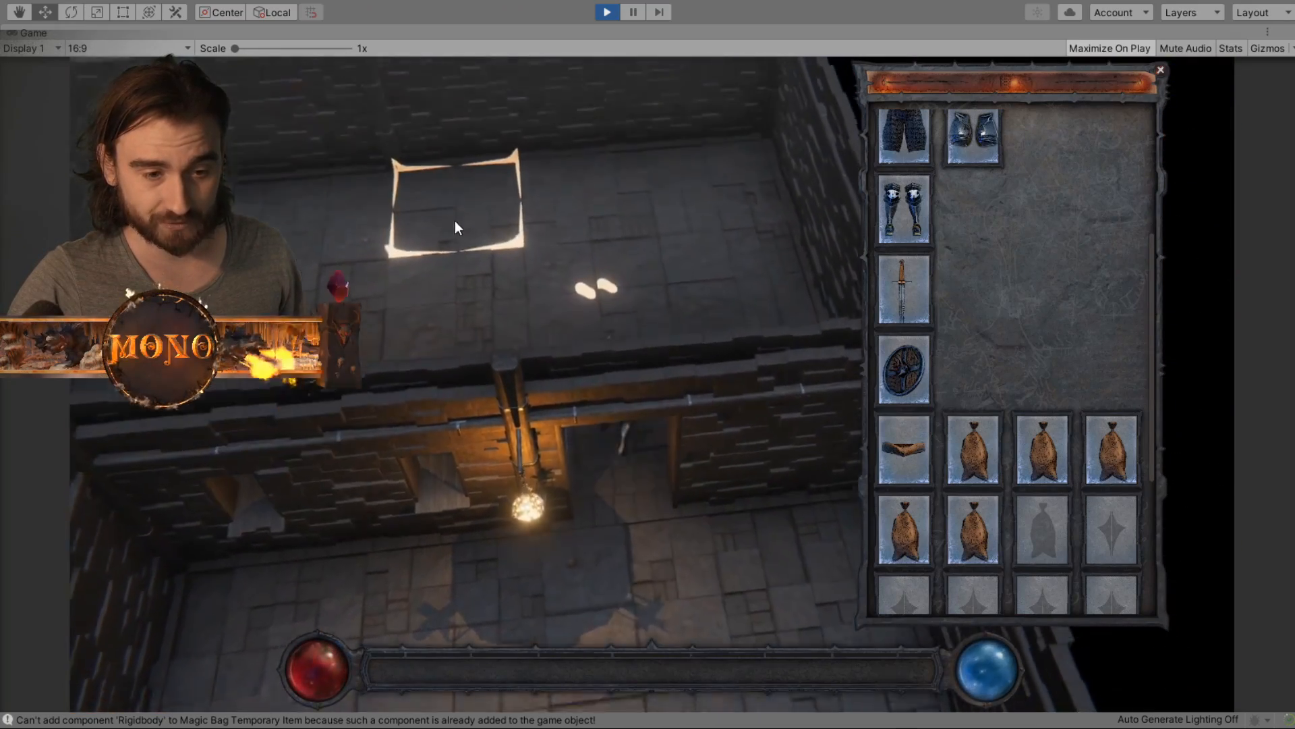
middle_drag(330, 290, 587, 292)
click(587, 292)
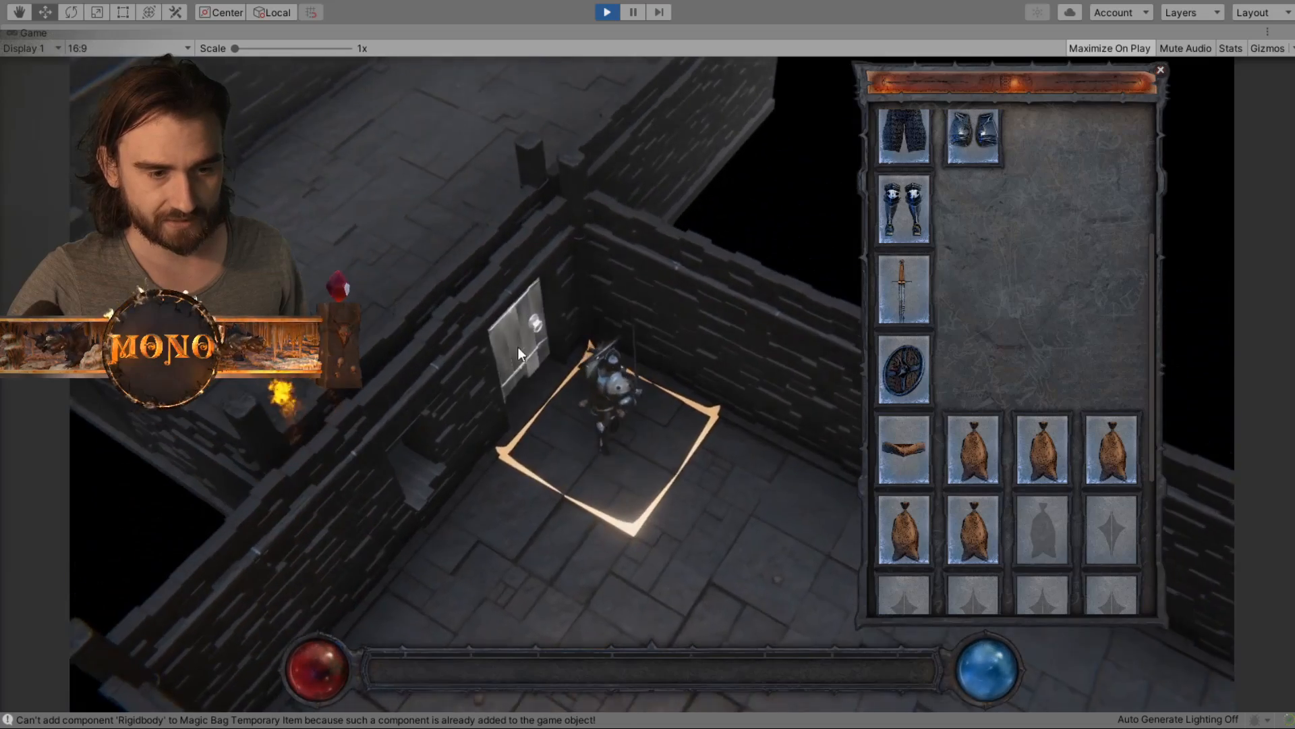
- Open the next door and walk the character through the doorways into the lantern-lit room beyond
click(517, 346)
click(391, 201)
middle_drag(391, 201, 563, 282)
click(395, 435)
middle_drag(395, 435, 905, 375)
click(779, 294)
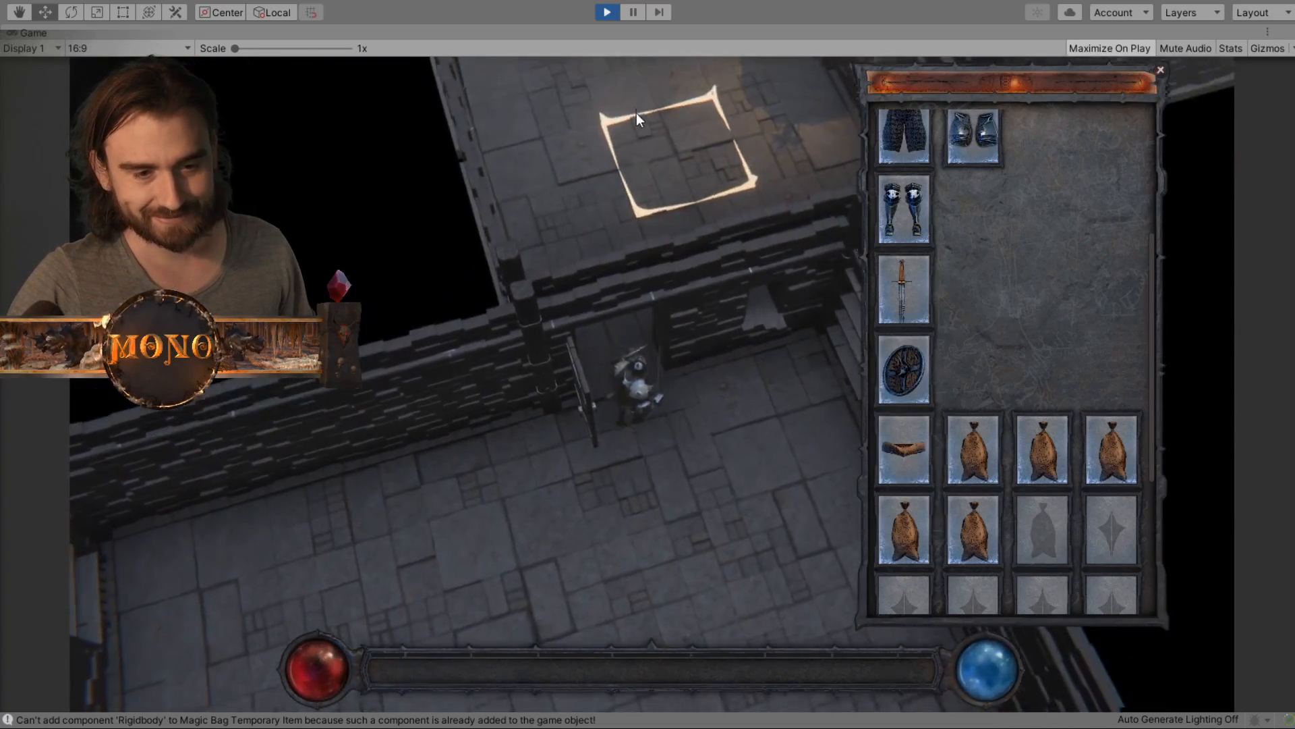
click(637, 112)
click(711, 208)
click(661, 204)
middle_drag(661, 204, 776, 216)
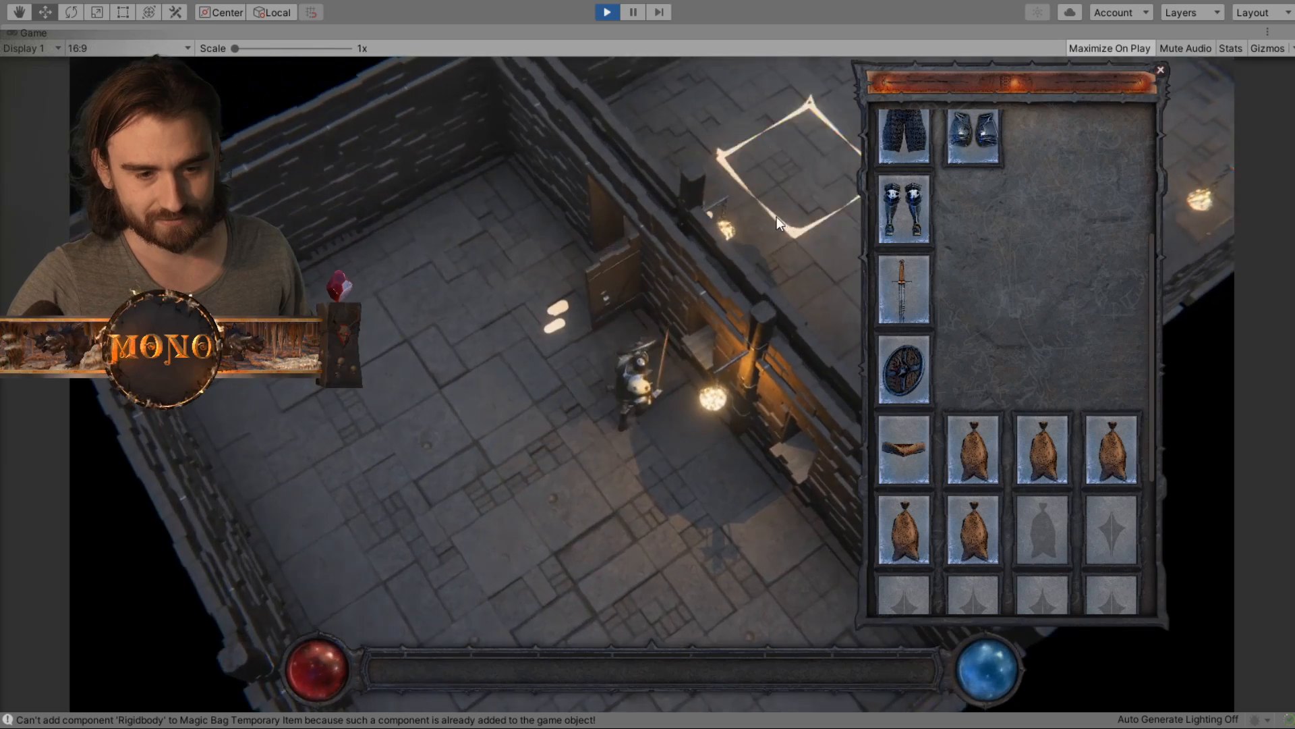
- Unequip the shield and the first Magic Bag on the Leather Belt, dropping each onto the dungeon floor
mouse_move(903, 368)
drag(903, 368, 480, 435)
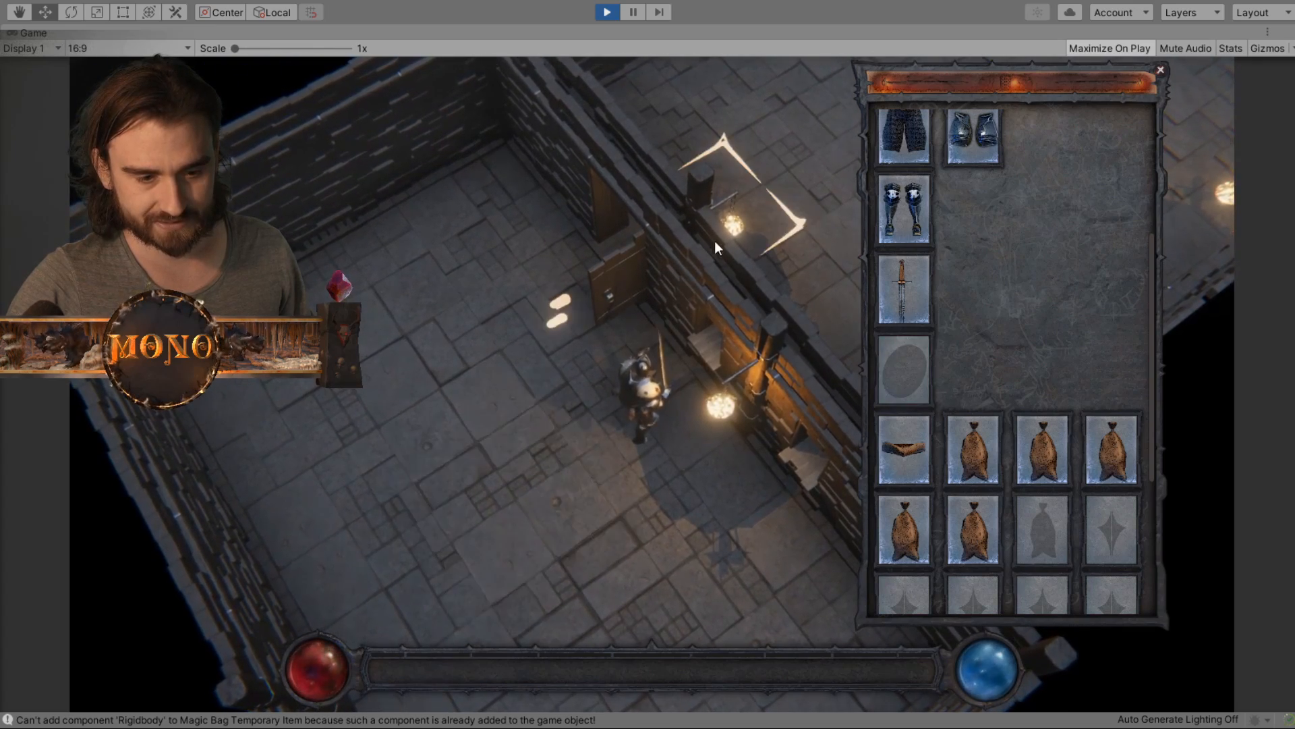
click(792, 186)
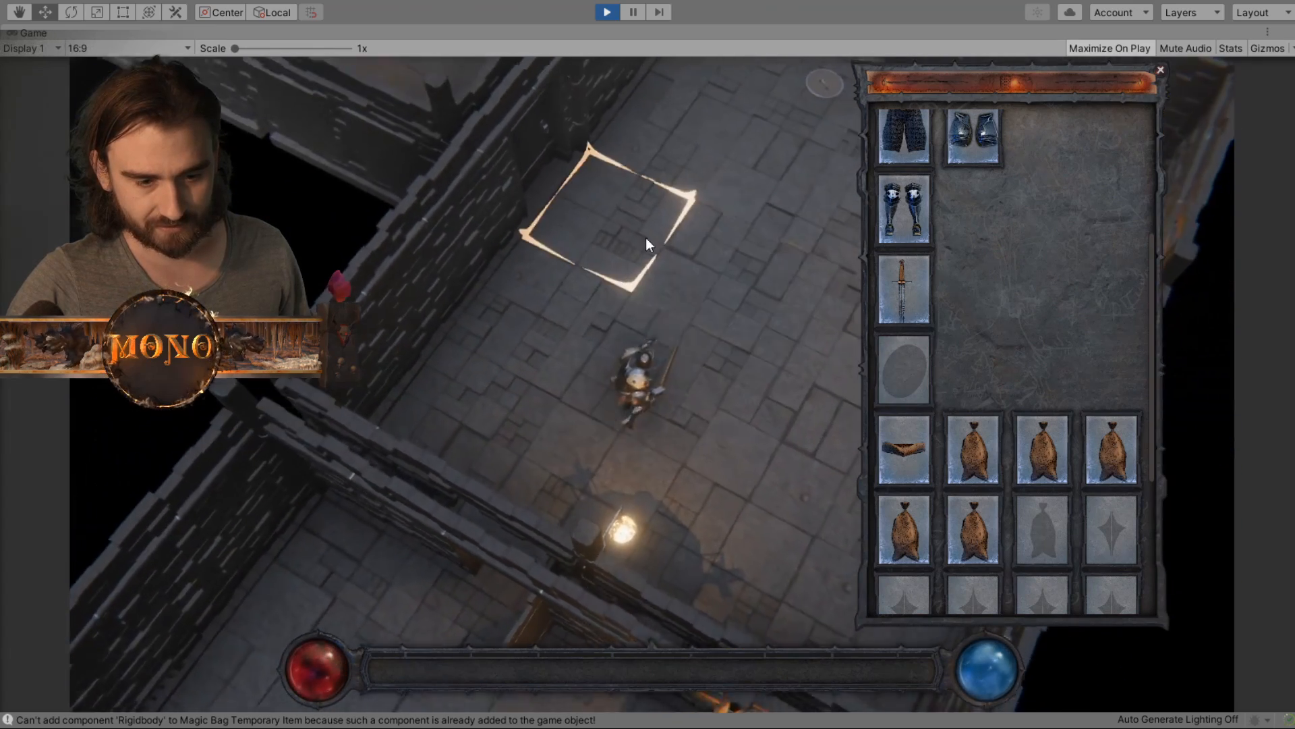
mouse_move(969, 455)
drag(968, 455, 649, 423)
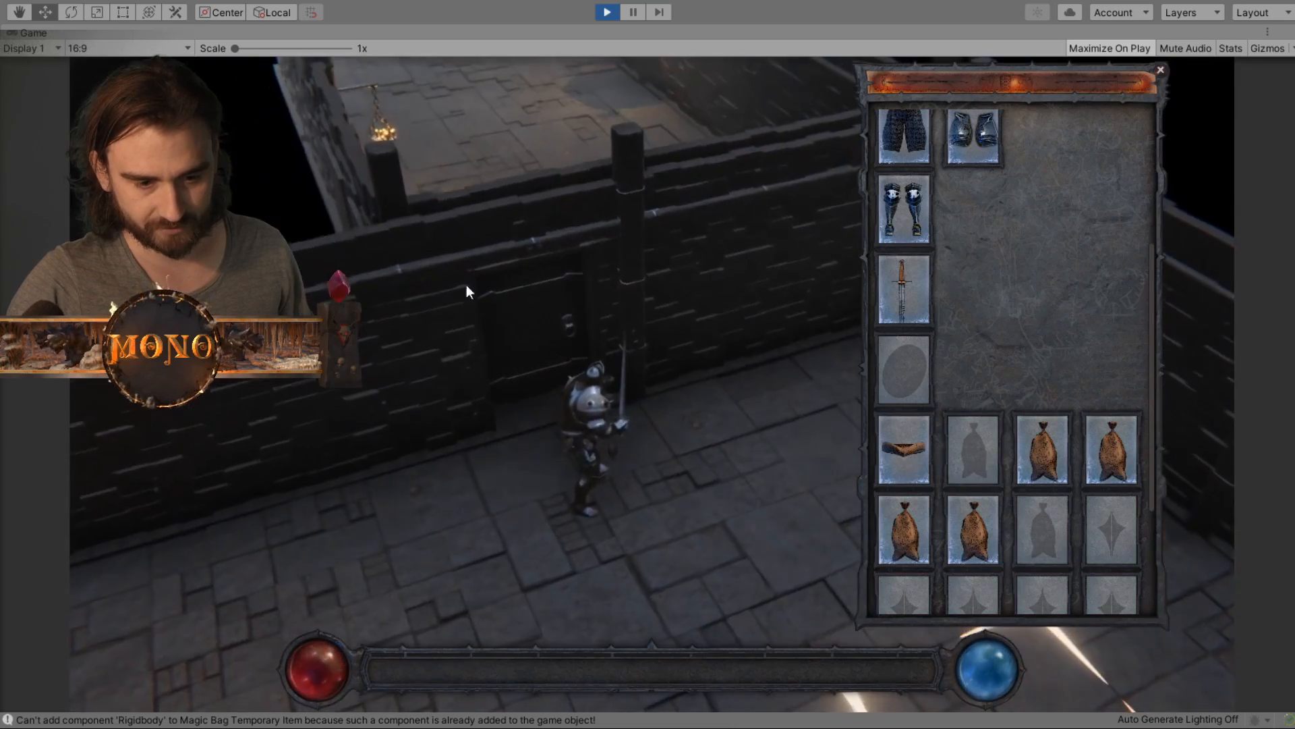
middle_drag(466, 285, 424, 474)
- Walk the character through the doorway into the adjoining room and drop the equipped Plate Boots on the floor
click(706, 332)
click(817, 273)
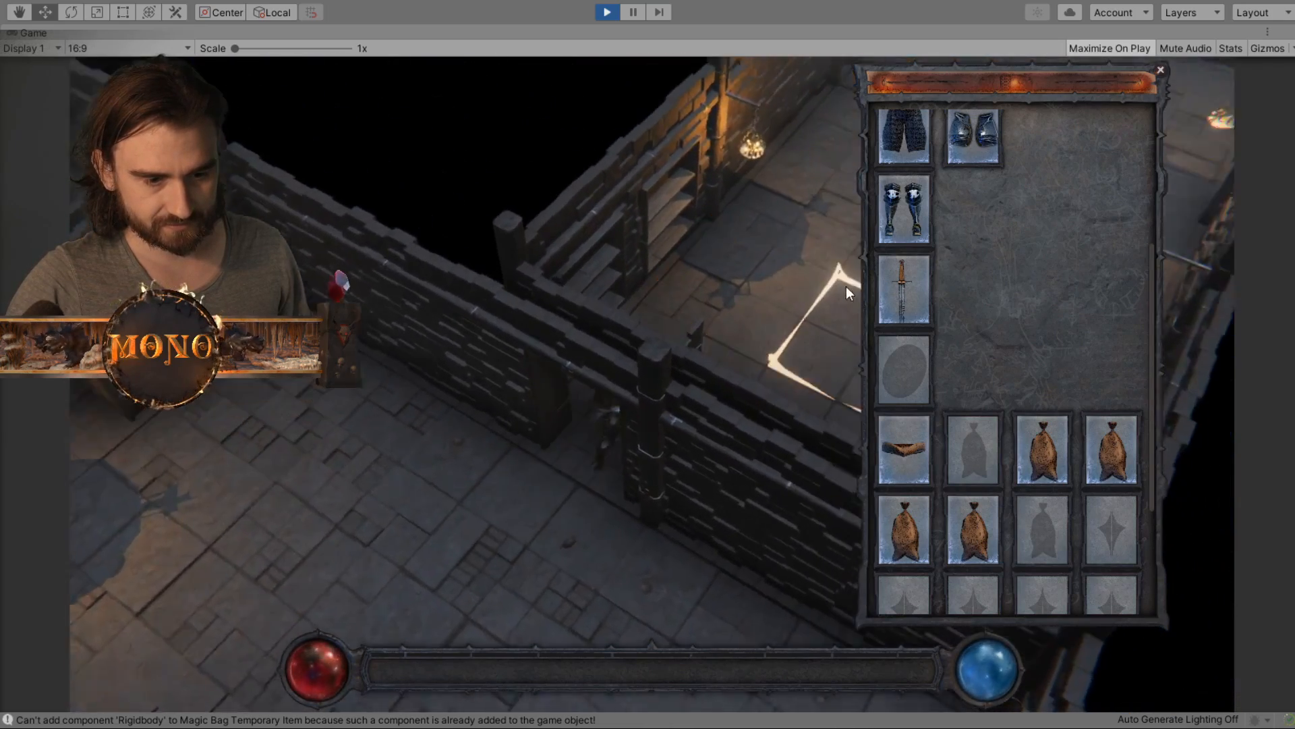
mouse_move(846, 286)
middle_down()
mouse_move(749, 287)
mouse_move(824, 278)
middle_up()
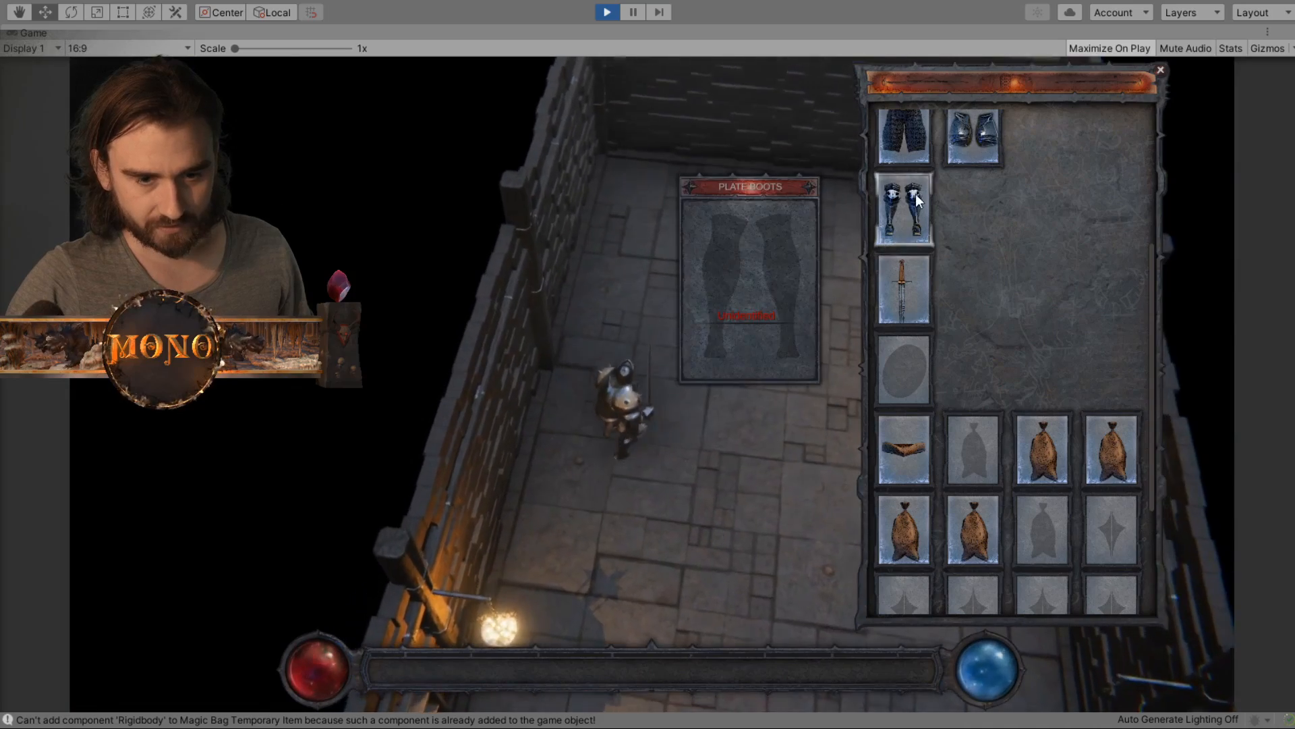
drag(910, 200, 668, 429)
middle_drag(747, 447, 614, 327)
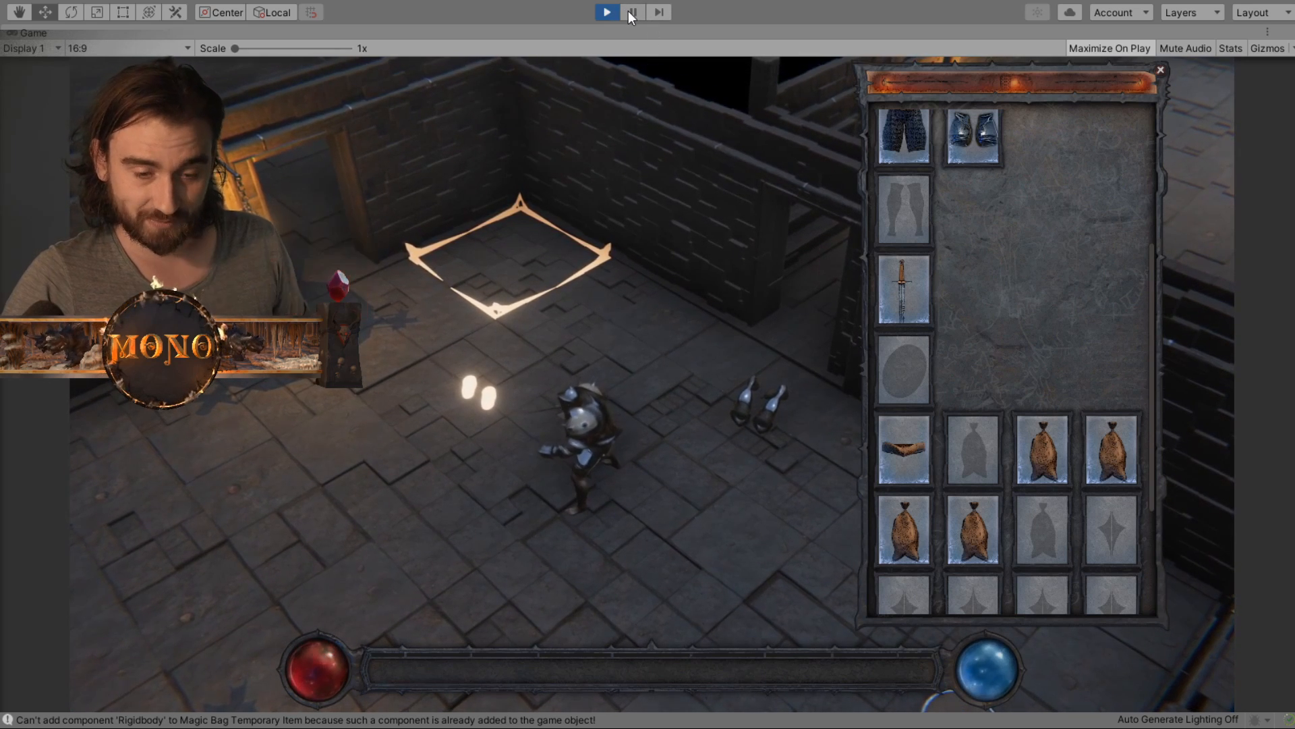
- Close the equipment inventory, toggle it open and closed again, and stop play mode
click(1166, 75)
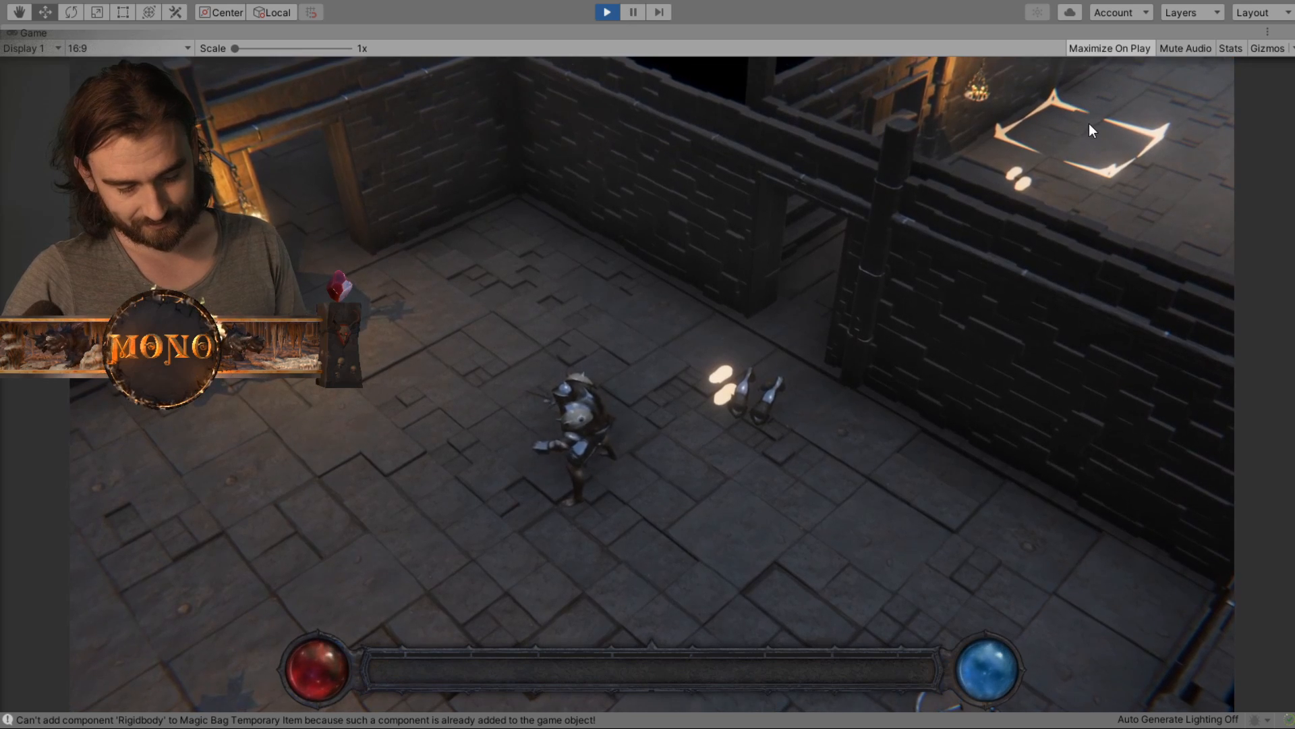
key(i)
key(i)
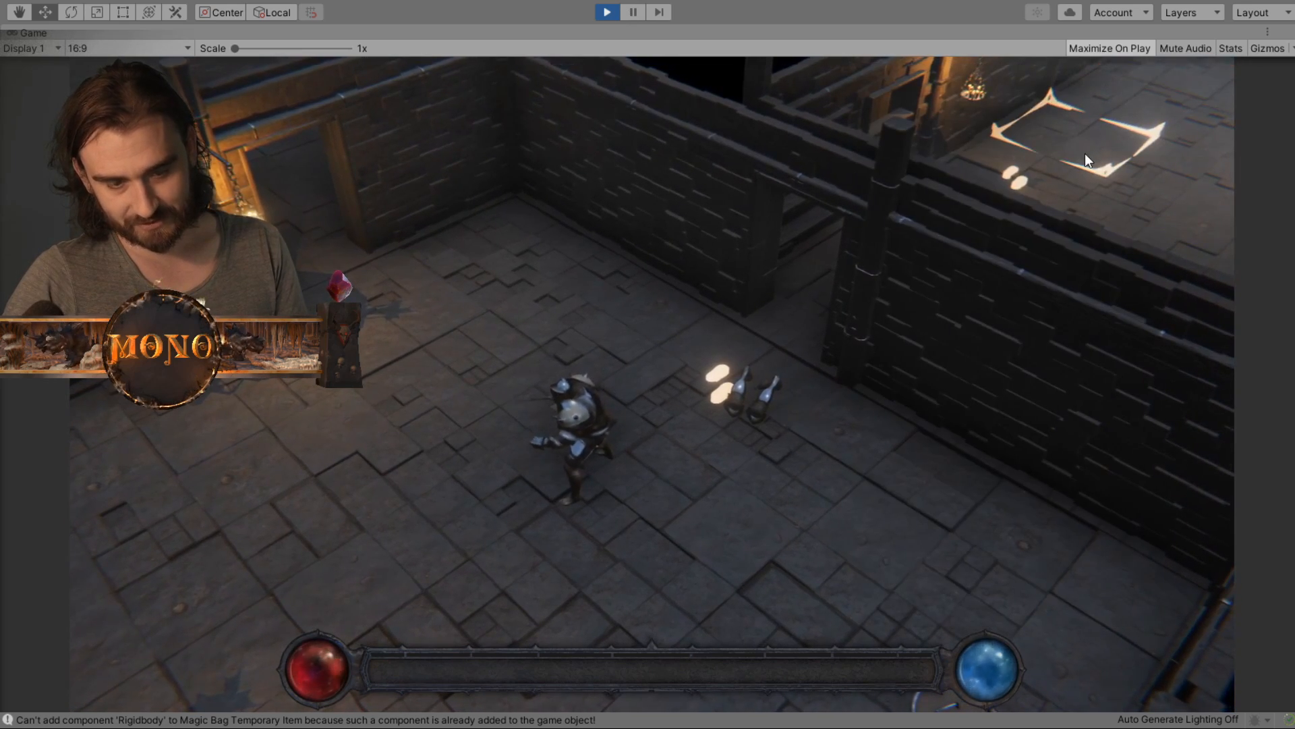
key(i)
click(1160, 71)
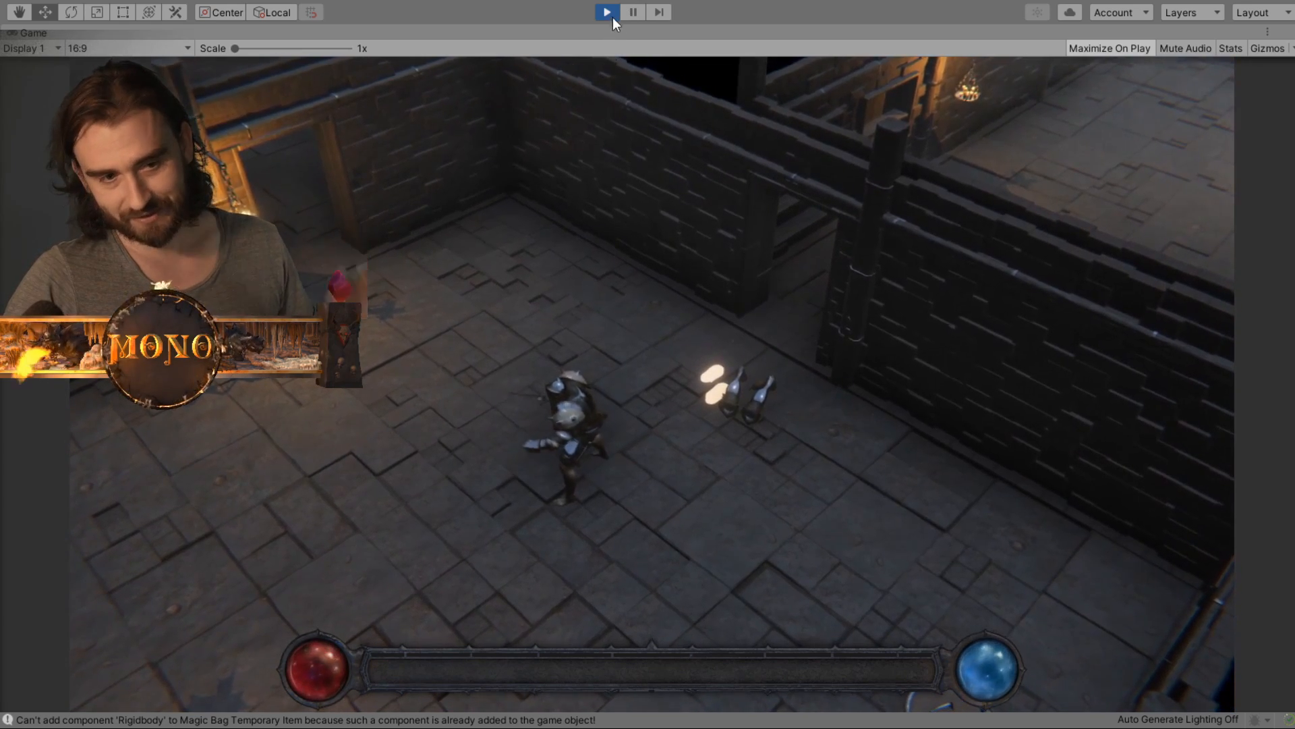
key(ctrl+p)
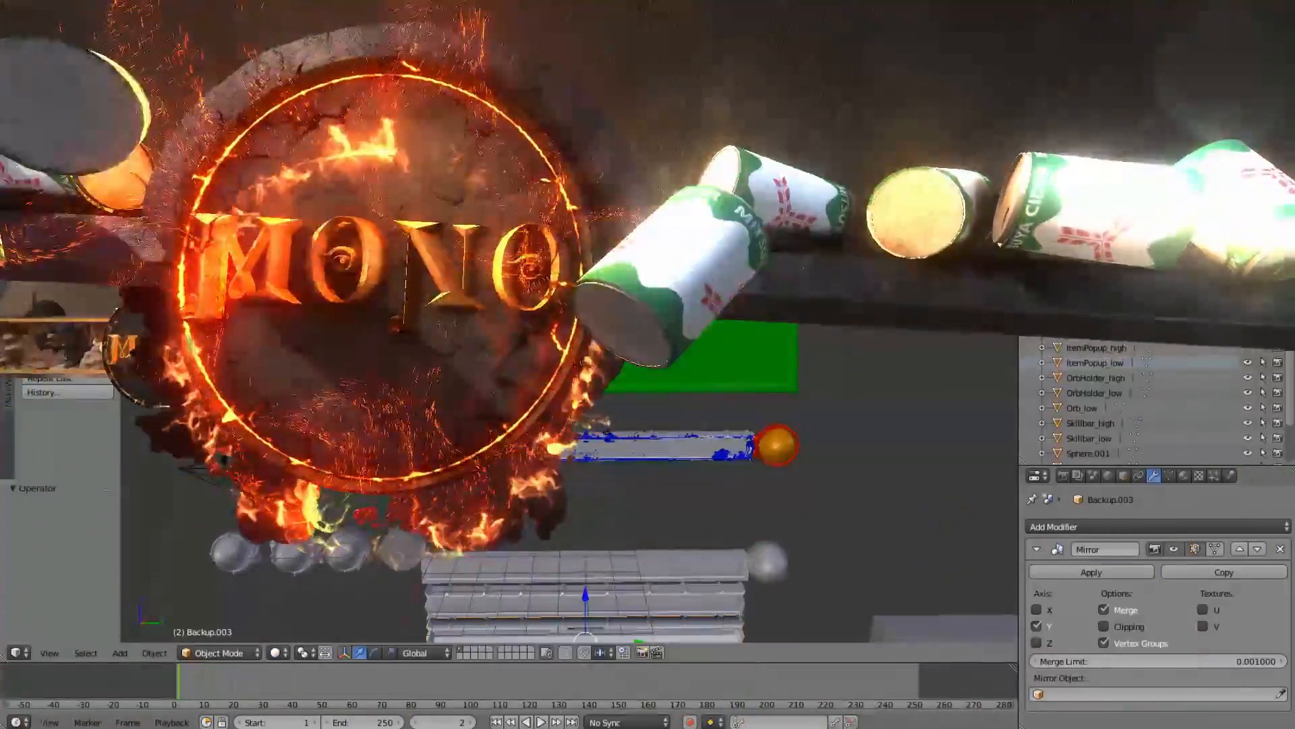
- Switch to Blender, select the green Inventory_low frame and examine its upper edge, corners and spiked sides
shift+middle_drag(412, 172, 383, 230)
shift+middle_drag(651, 415, 690, 500)
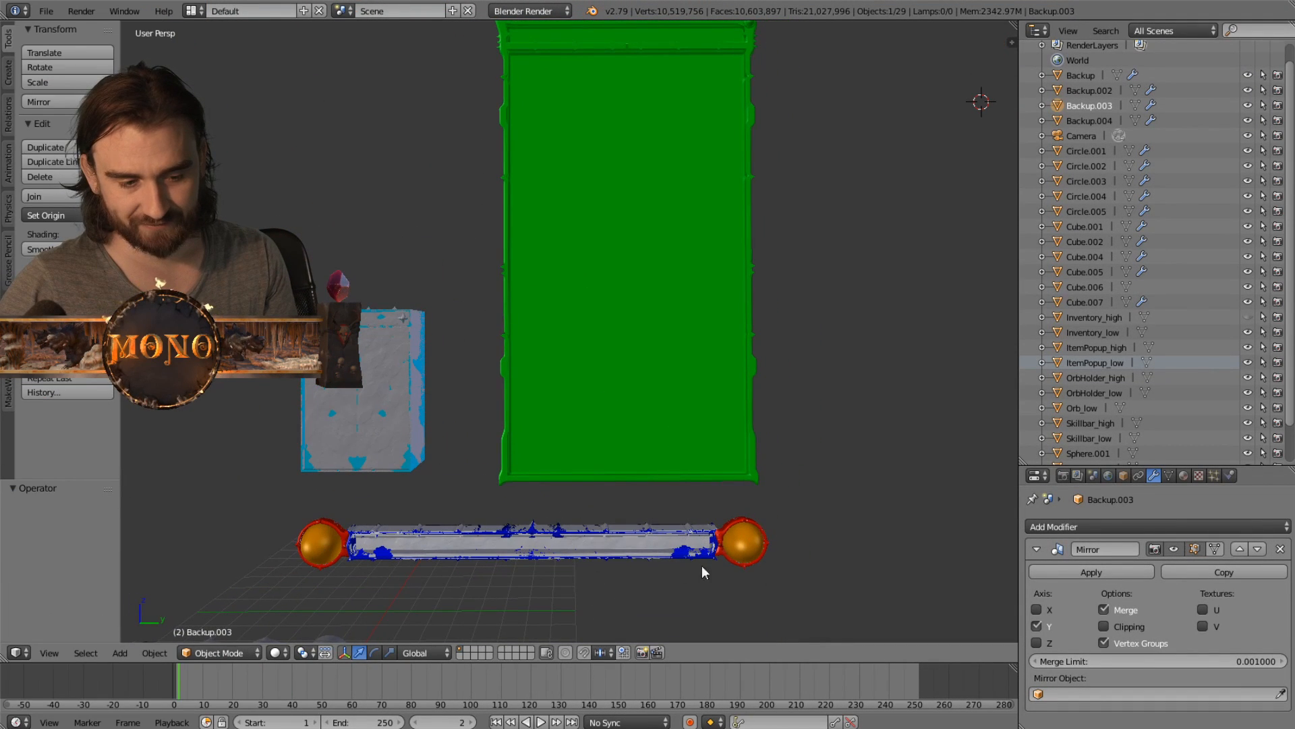
right_click(588, 238)
shift+middle_drag(540, 237, 793, 104)
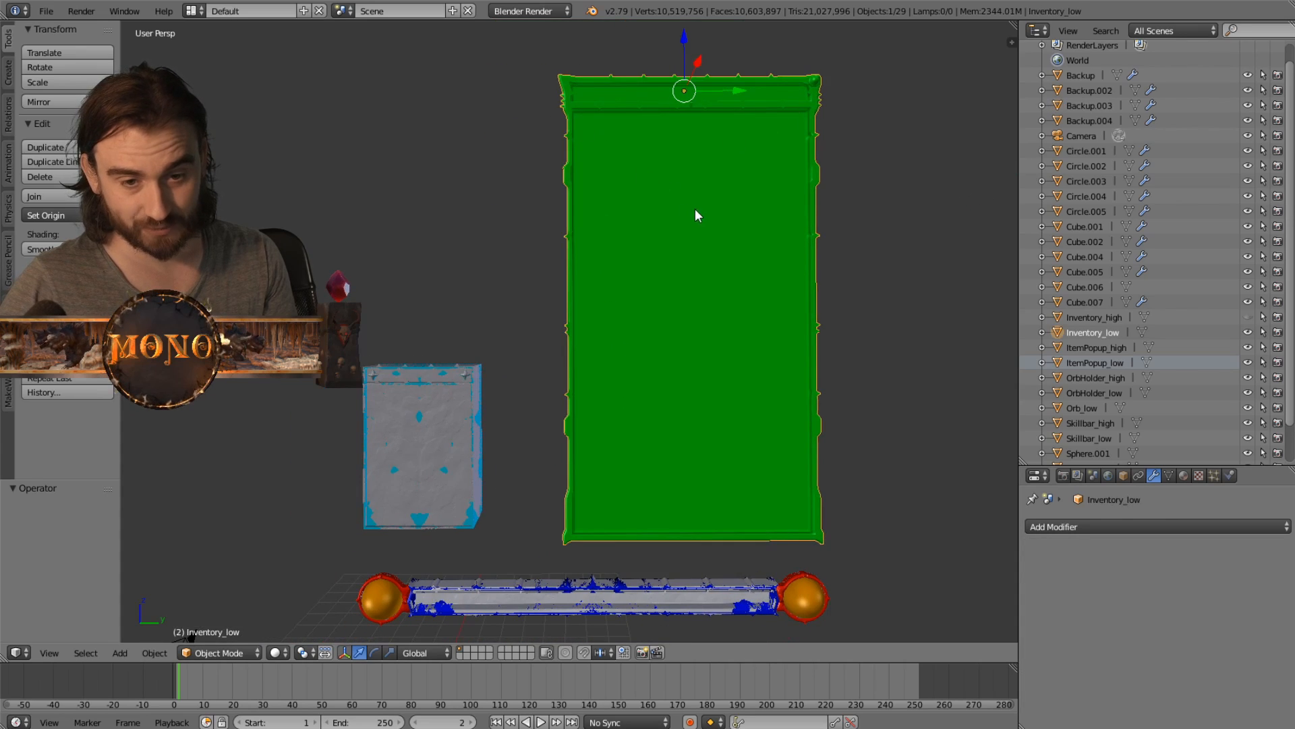
shift+middle_drag(697, 216, 564, 324)
scroll(564, 324, up, 6)
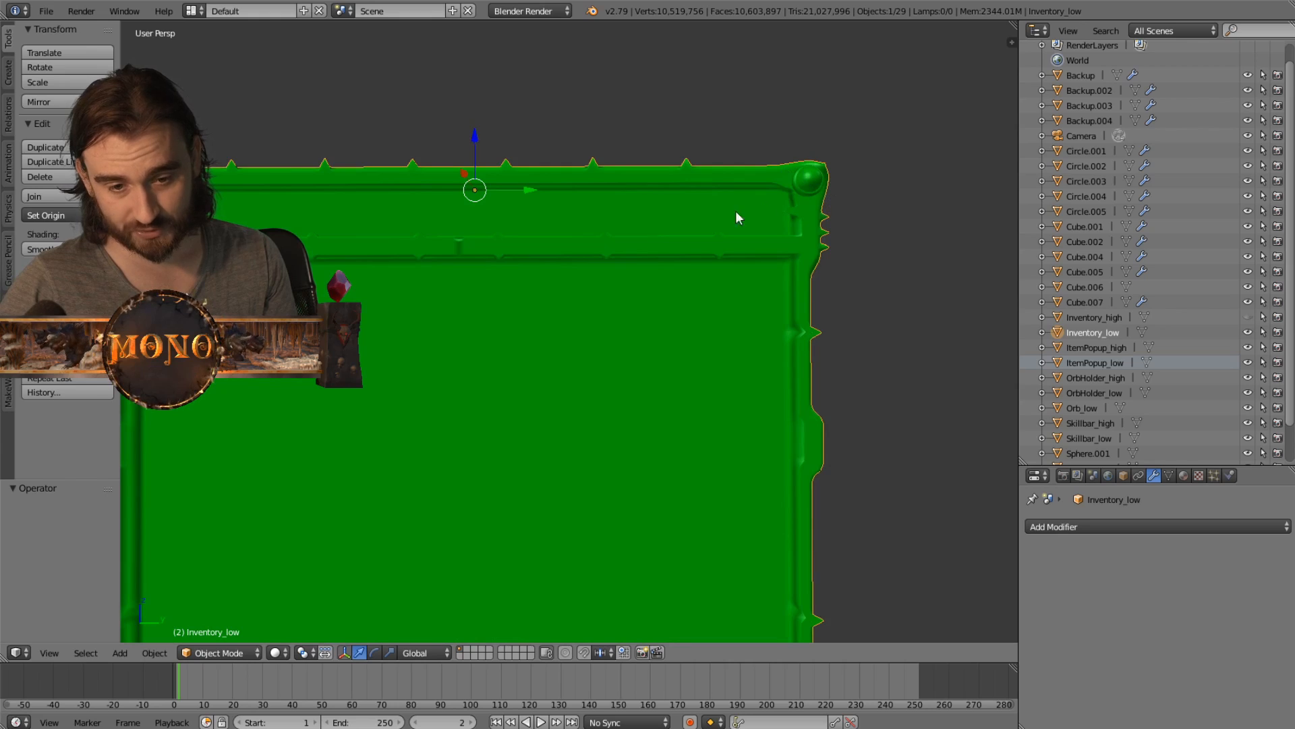
shift+middle_drag(518, 267, 626, 272)
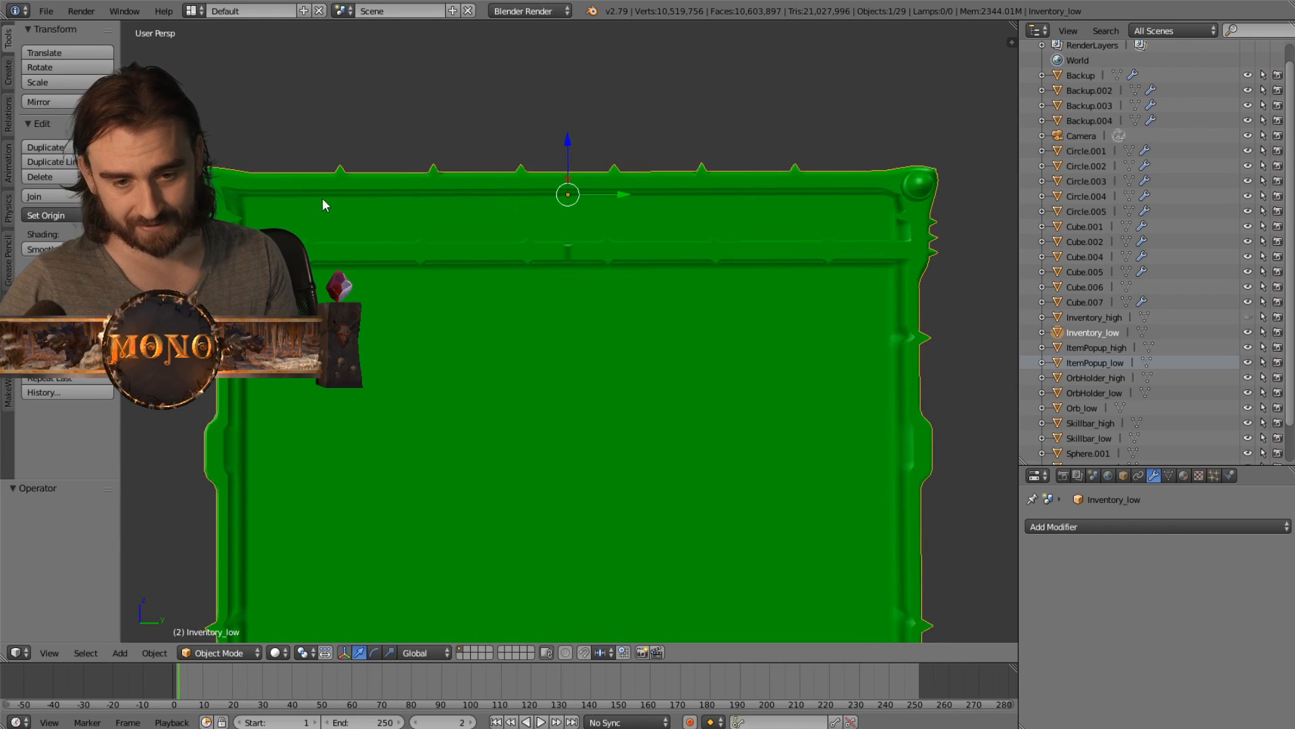
scroll(333, 239, down, 3)
shift+middle_drag(478, 300, 471, 224)
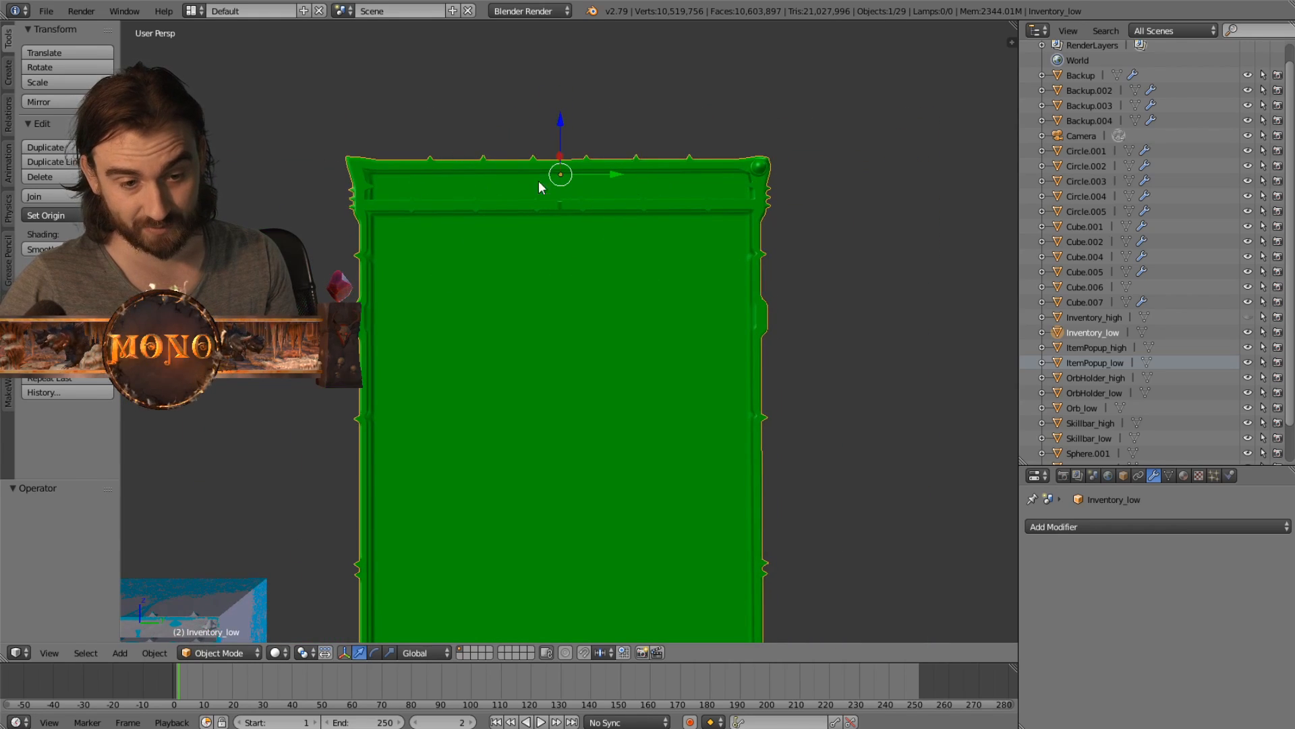
shift+middle_drag(508, 297, 521, 159)
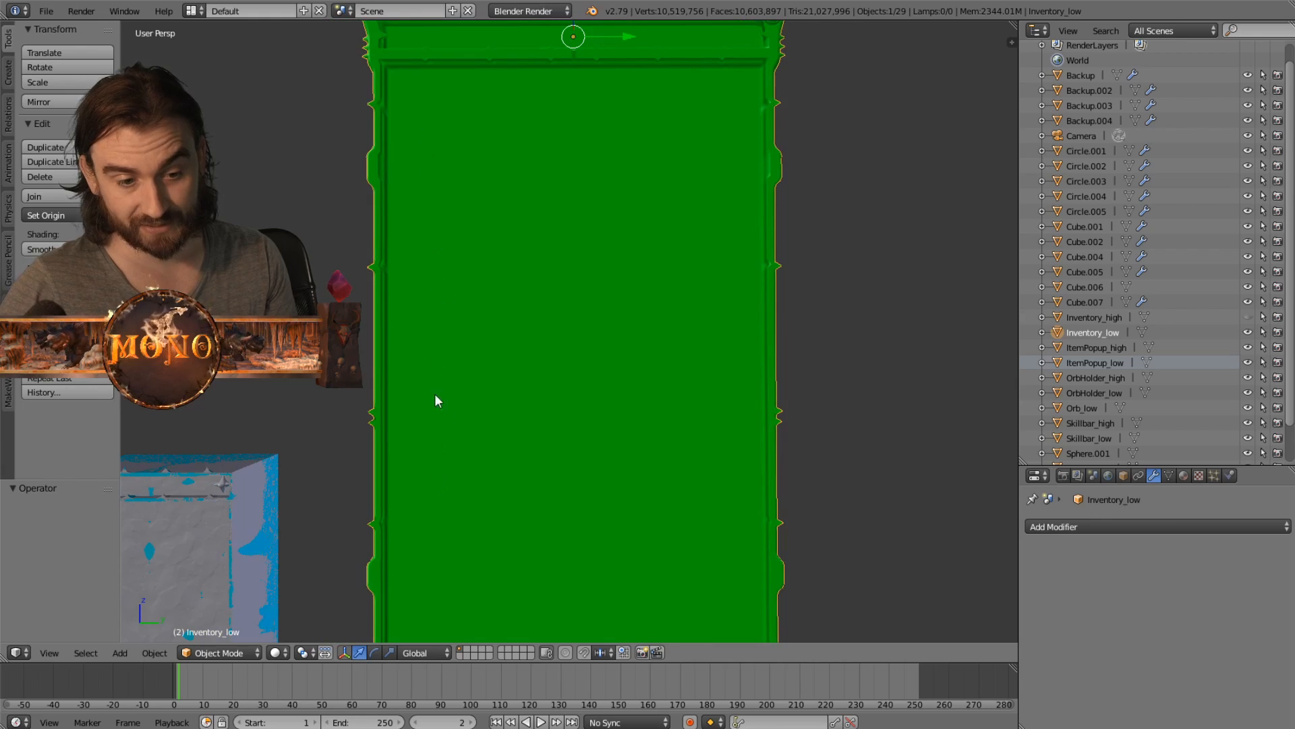
scroll(435, 394, down, 3)
shift+middle_drag(419, 431, 472, 335)
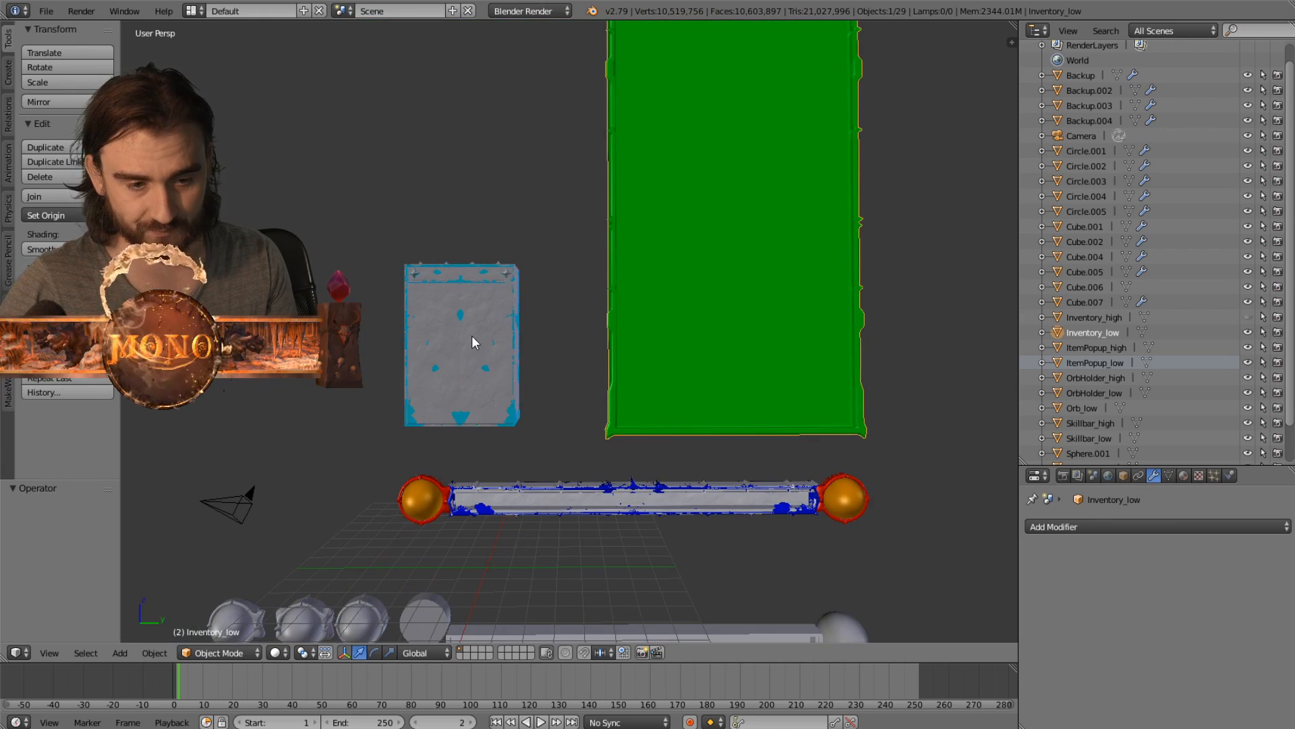
- Select the ItemPopup_high panel and examine it up close and from an angle
right_click(473, 335)
scroll(492, 332, up, 4)
scroll(567, 337, down, 2)
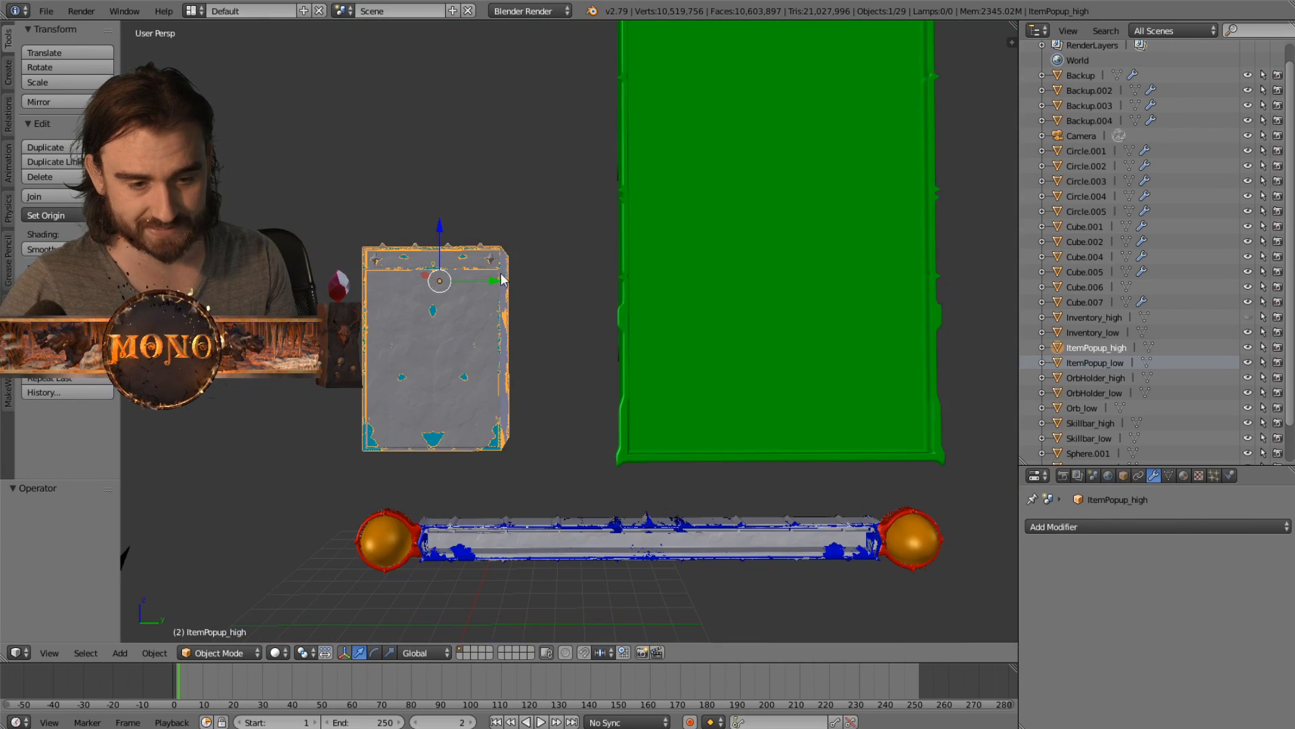
shift+middle_drag(503, 279, 555, 221)
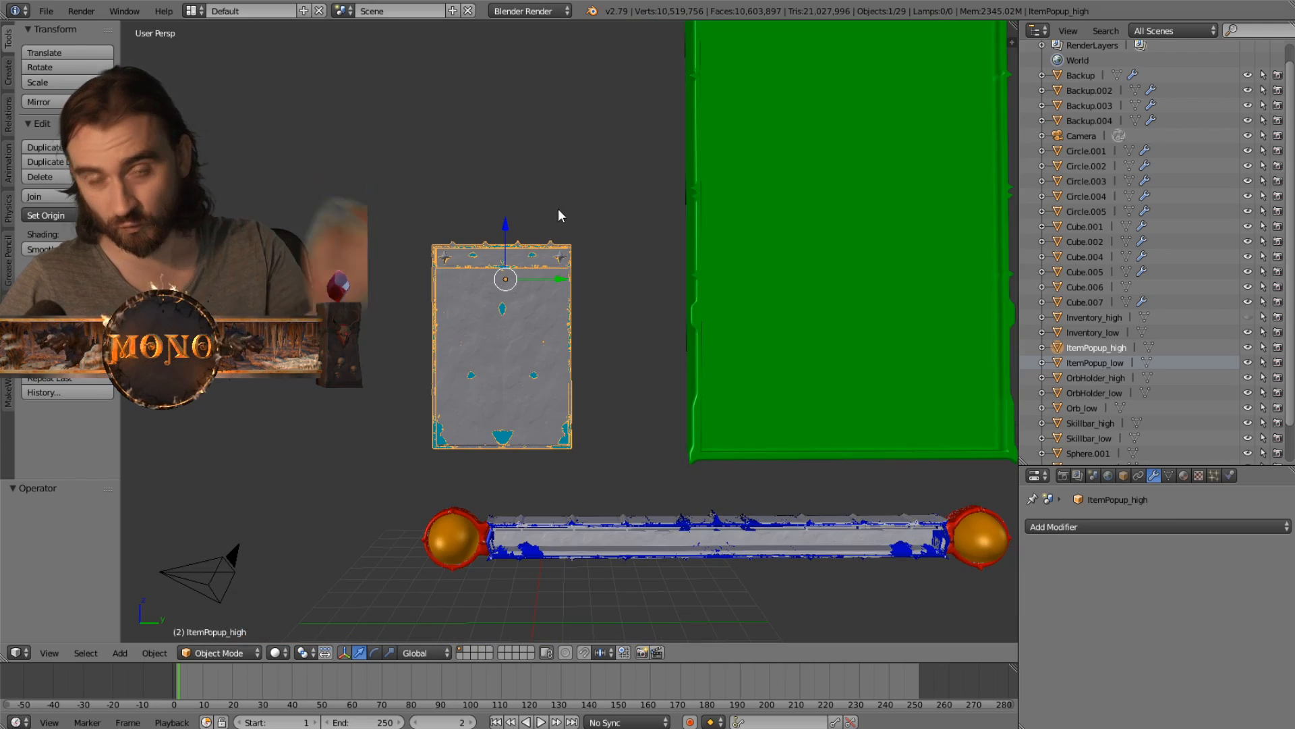
- Select the plain Backup bar below the finished skill bar and inspect it along its whole length
shift+middle_drag(692, 577, 542, 205)
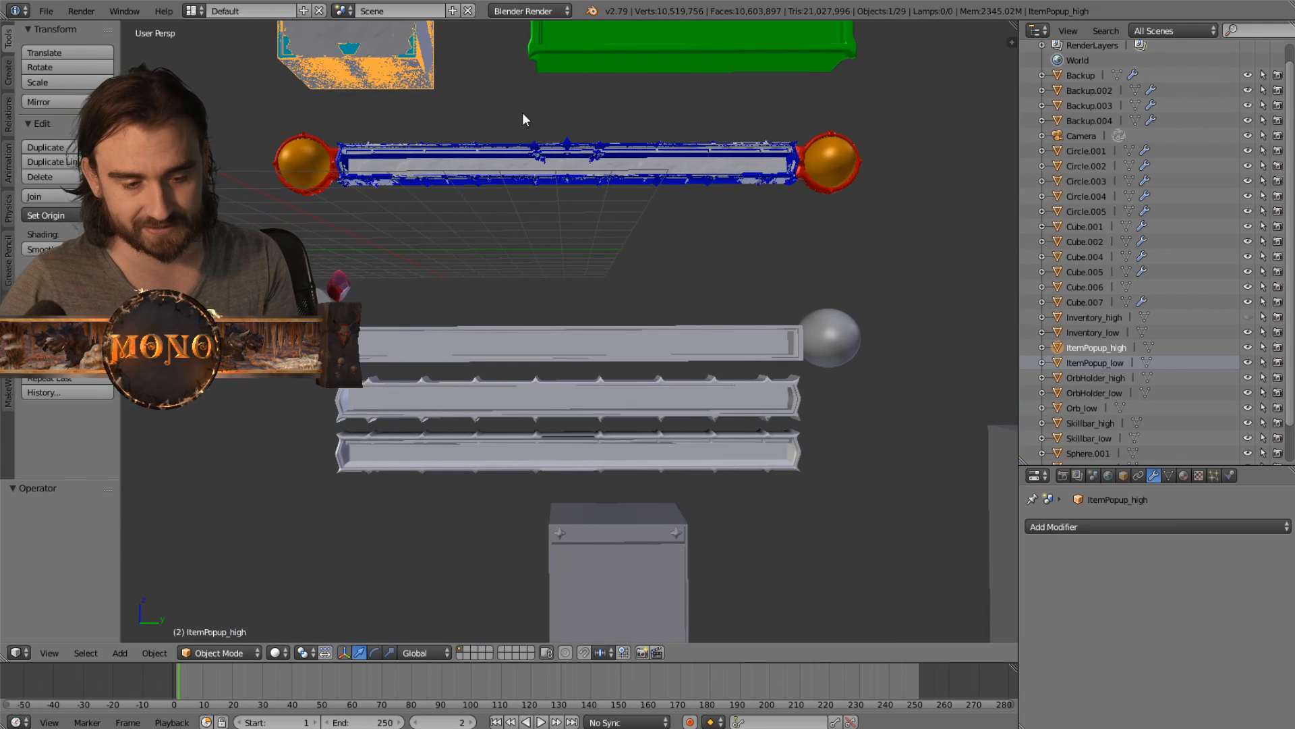
right_click(507, 352)
shift+middle_drag(425, 274, 537, 274)
scroll(537, 274, up, 3)
shift+middle_drag(270, 280, 450, 257)
shift+middle_drag(705, 295, 428, 234)
right_click(581, 344)
shift+middle_drag(582, 343, 310, 245)
scroll(496, 247, down, 3)
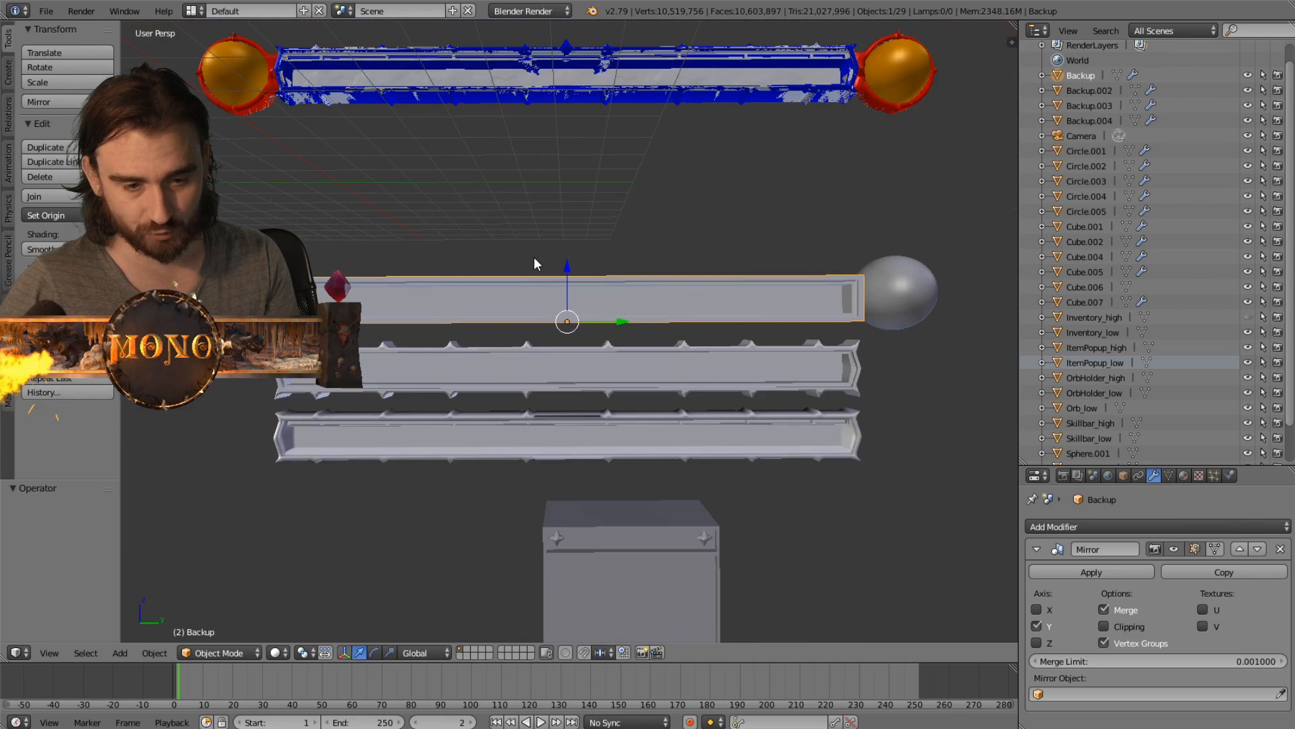
shift+scroll(535, 260, up, 2)
scroll(357, 338, up, 4)
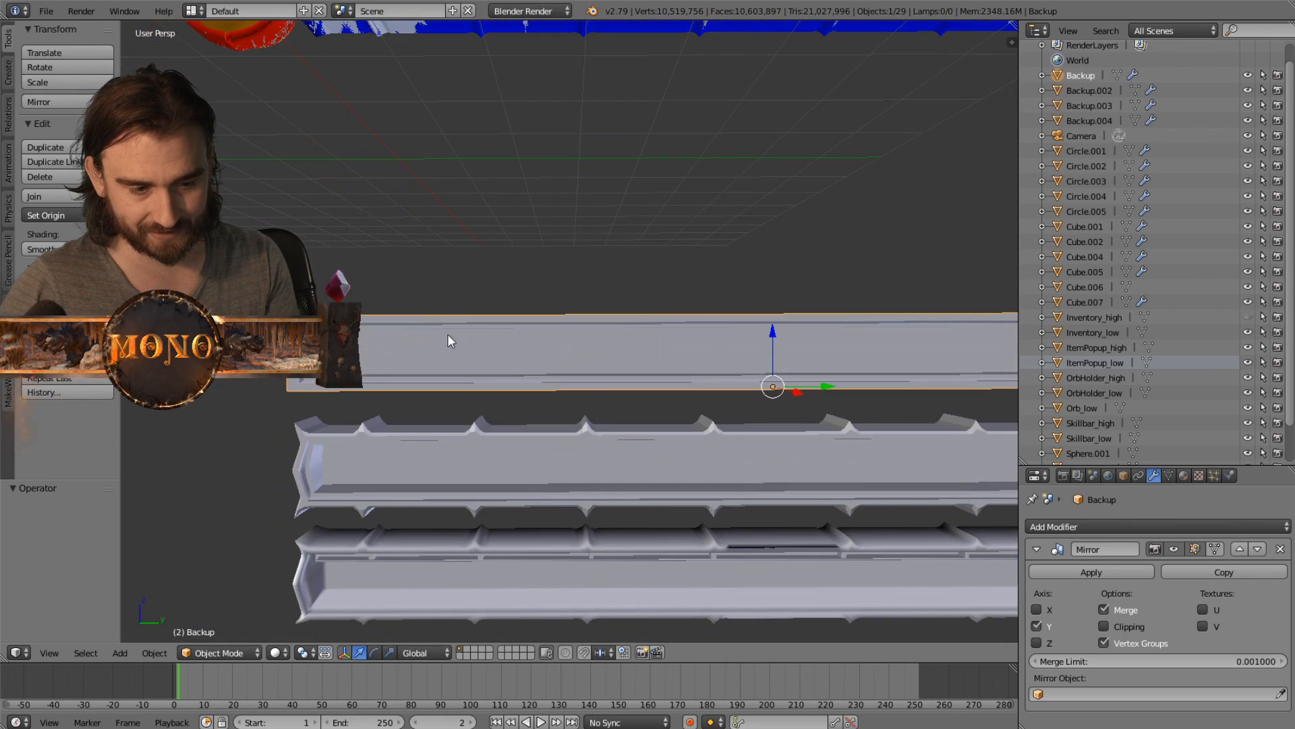
scroll(528, 339, down, 2)
shift+middle_drag(704, 333, 441, 339)
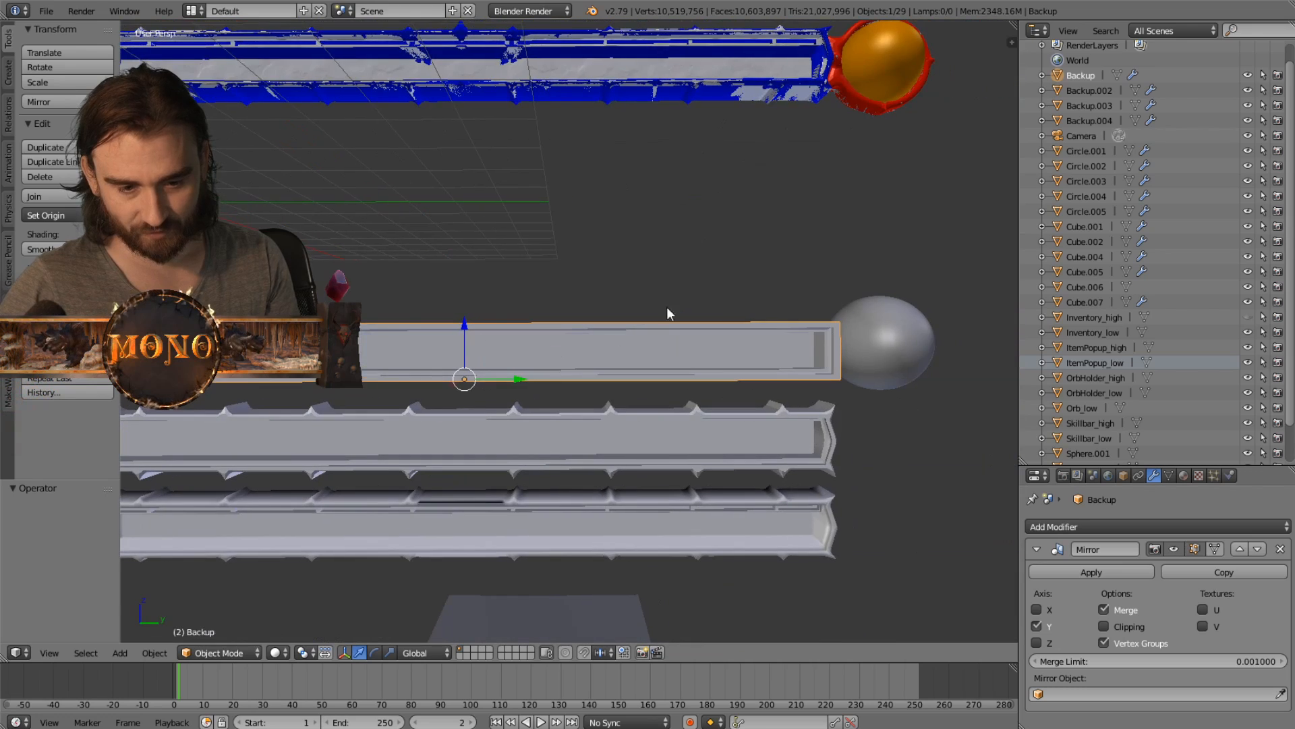
shift+middle_drag(541, 405, 669, 314)
- Select the spiked Backup.002 bar and examine its ornamented edges and end cap
right_click(431, 337)
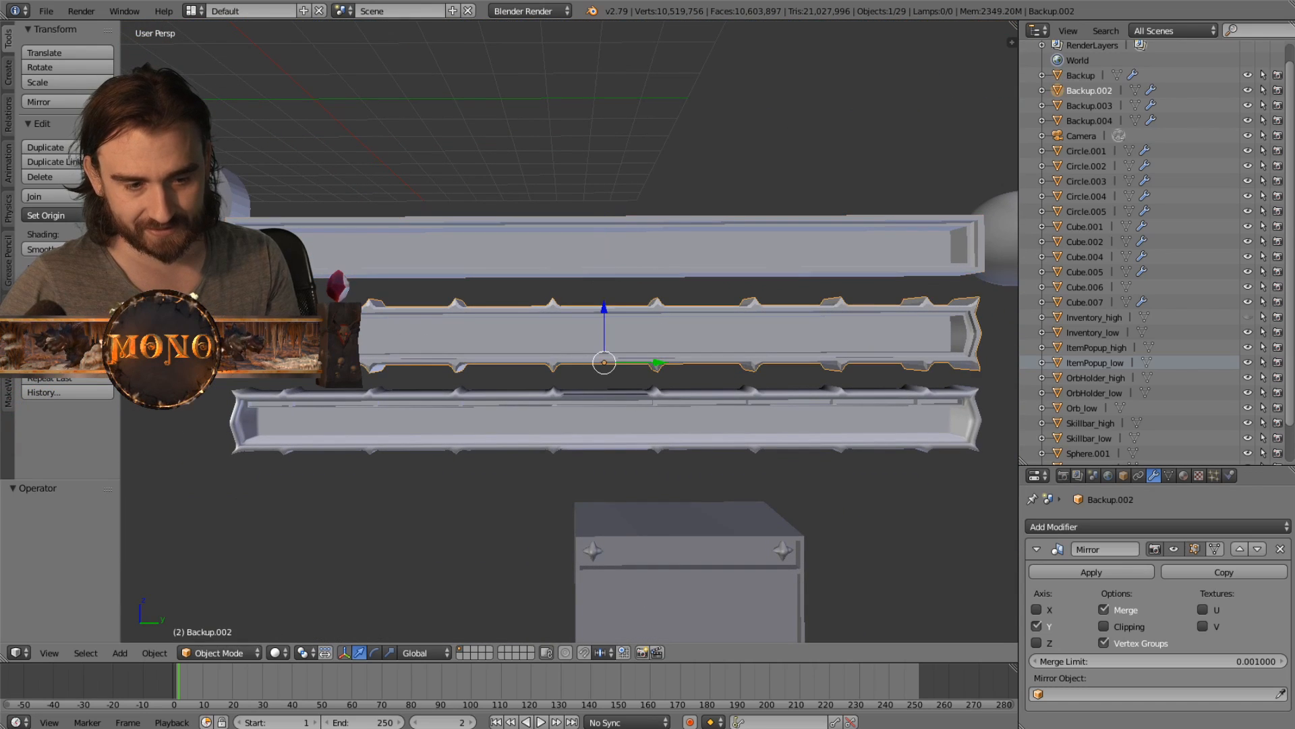
shift+middle_drag(255, 315, 407, 334)
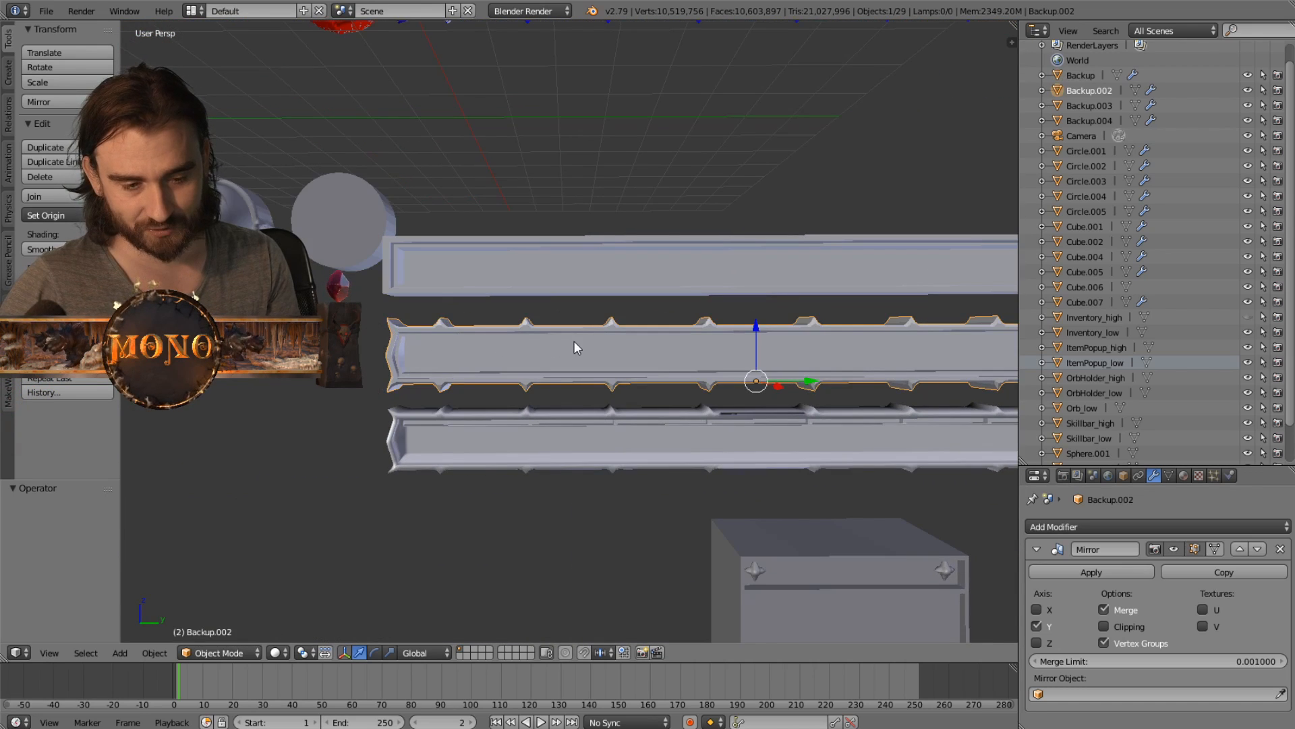
middle_drag(573, 341, 521, 290)
- Put the plain Backup bar in Edit Mode, look through the available mesh and shading tools, and return to Object Mode
right_click(484, 304)
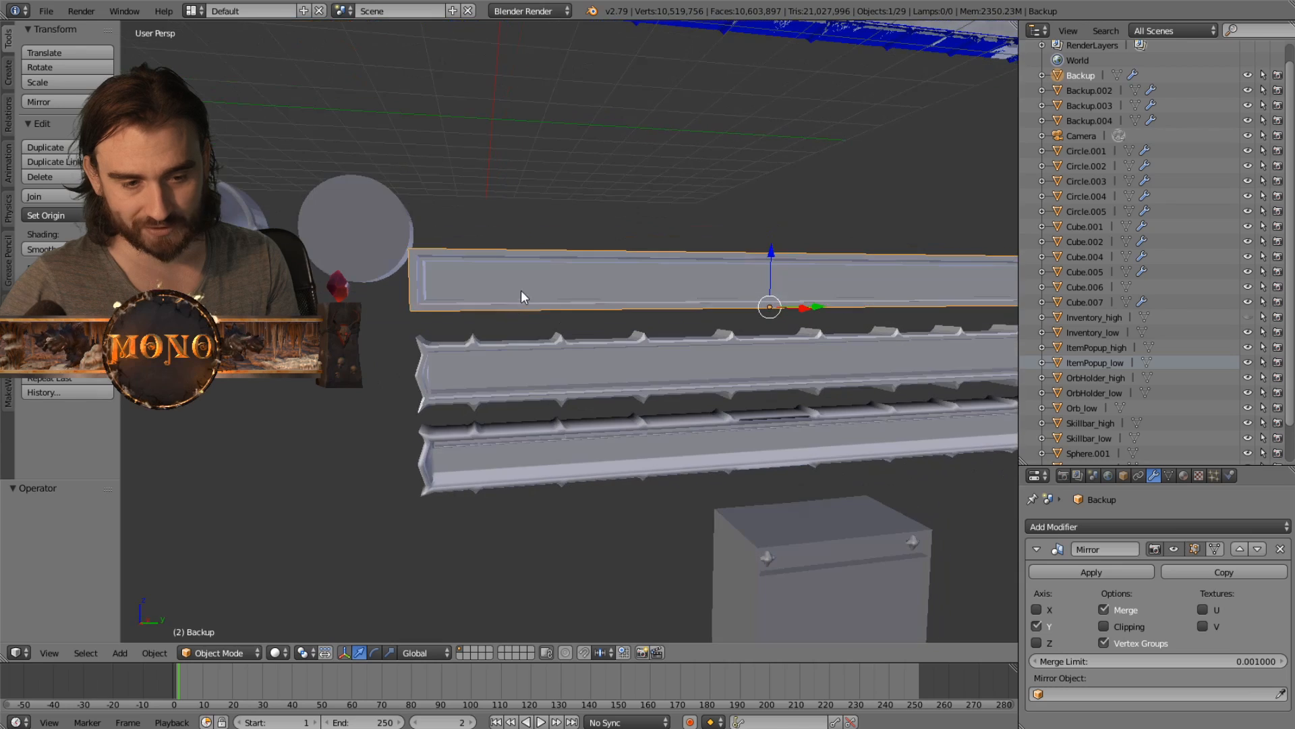
click(256, 651)
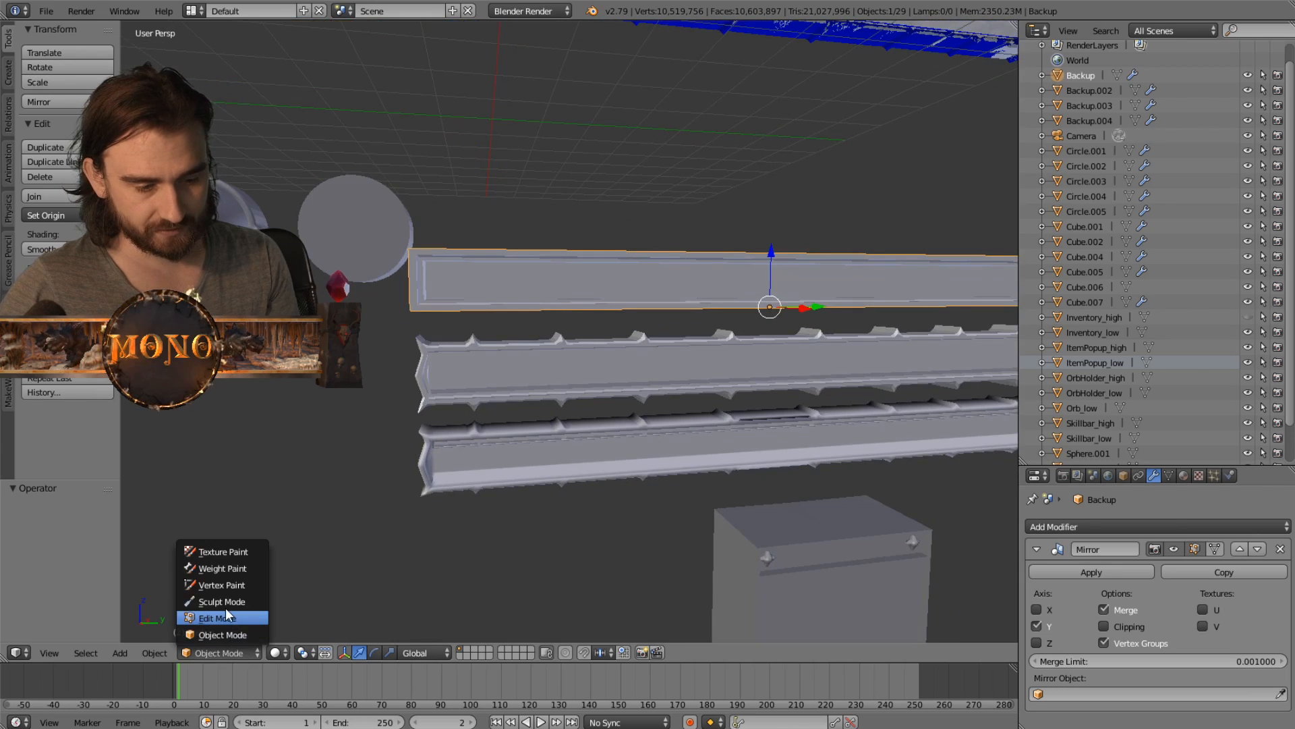
click(229, 617)
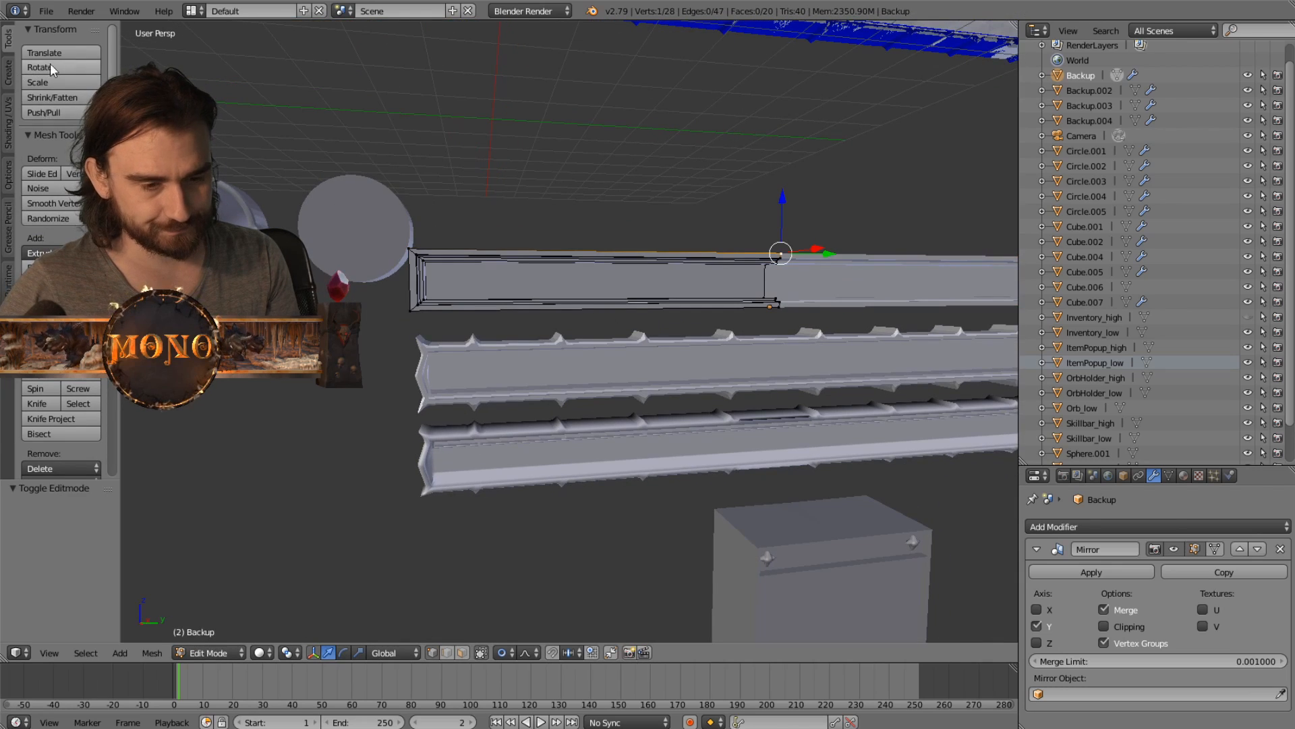
click(8, 122)
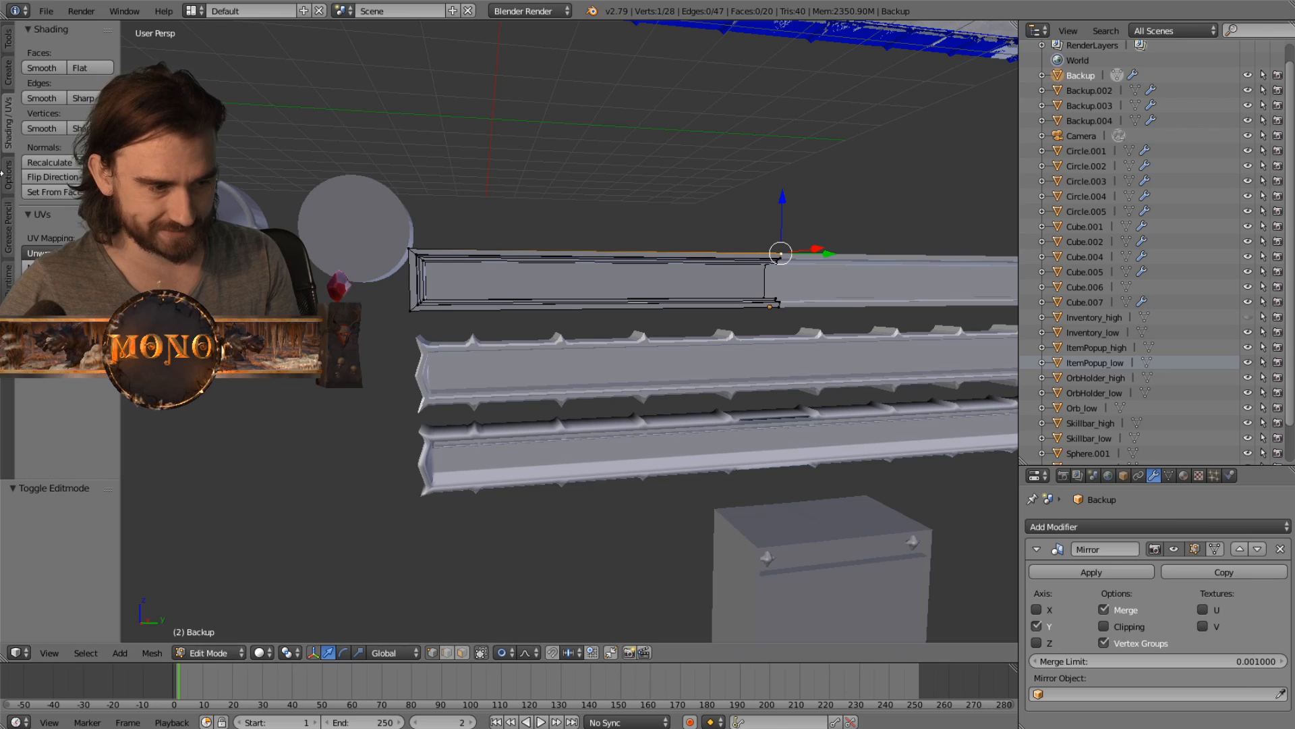
click(9, 71)
click(9, 40)
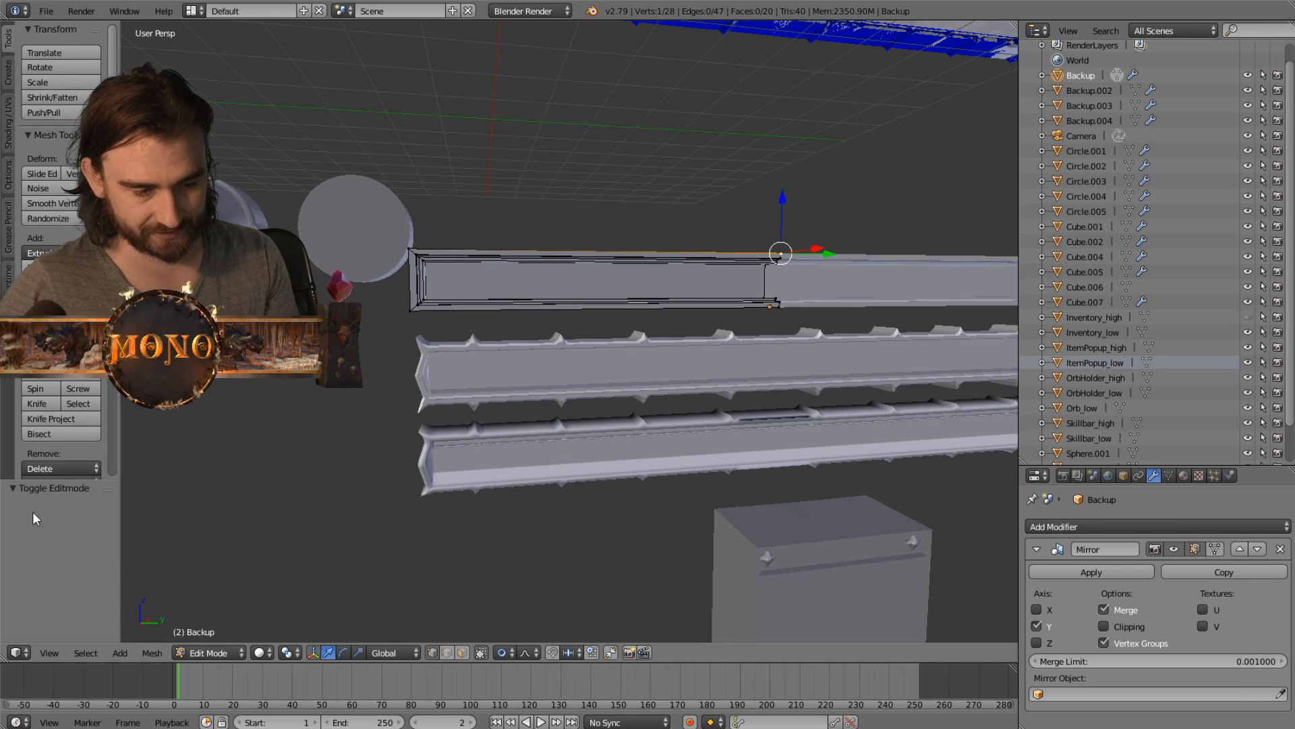
click(208, 652)
click(213, 635)
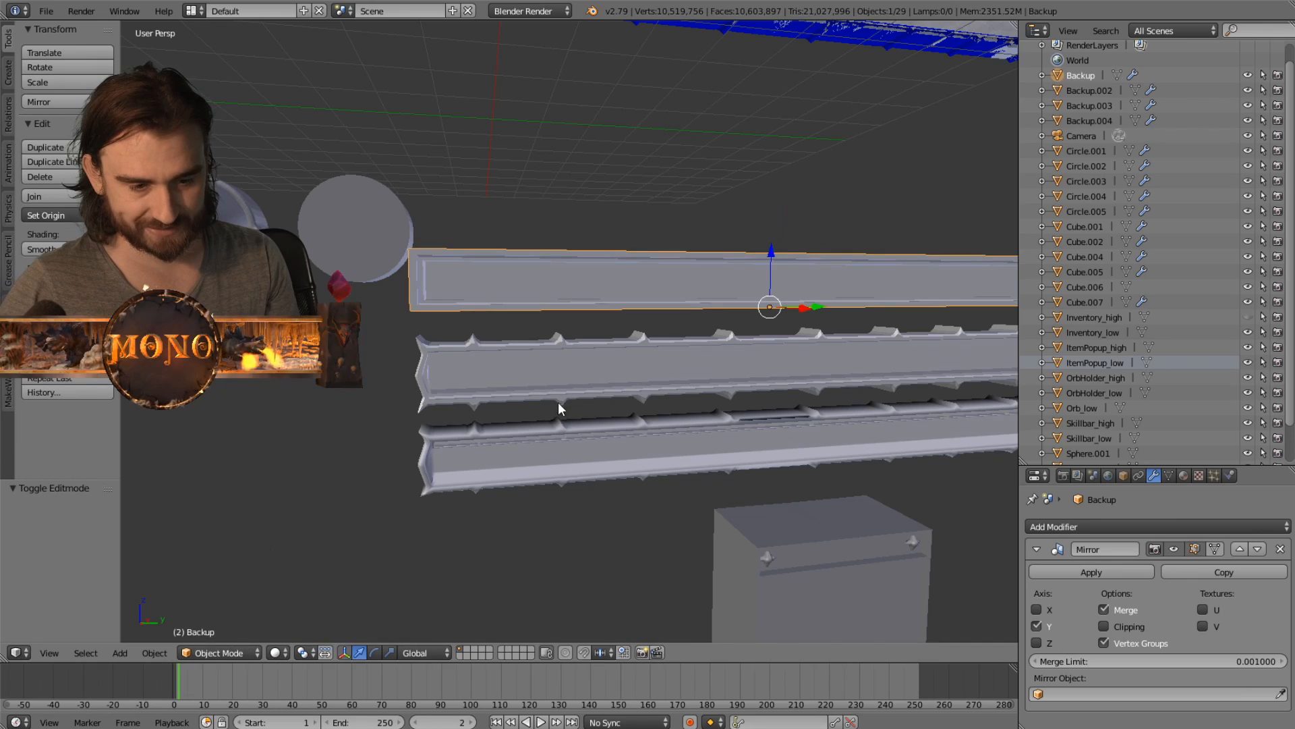
- Select the successive skill bar versions in turn, comparing the plain, spiked and smoothed shapes from several angles
right_click(533, 406)
middle_drag(523, 413, 426, 372)
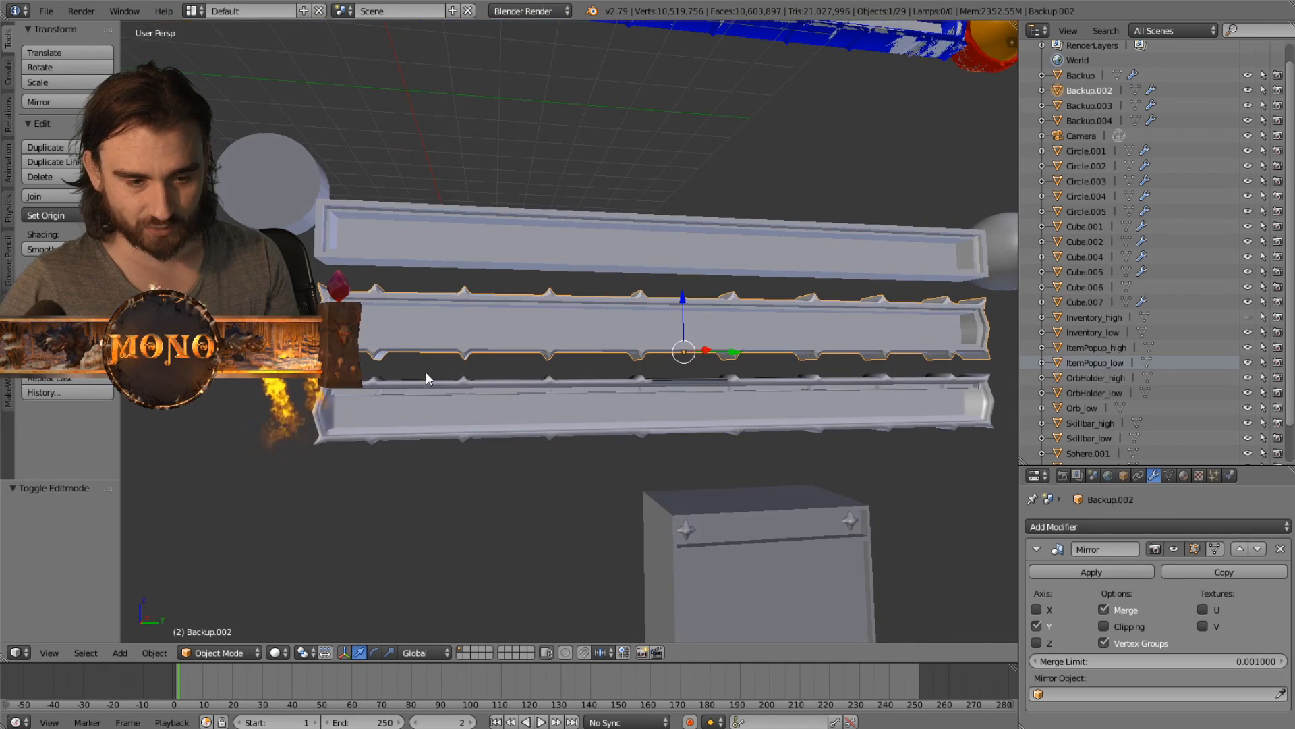
middle_drag(975, 226, 682, 378)
right_click(448, 403)
middle_drag(439, 409, 456, 327)
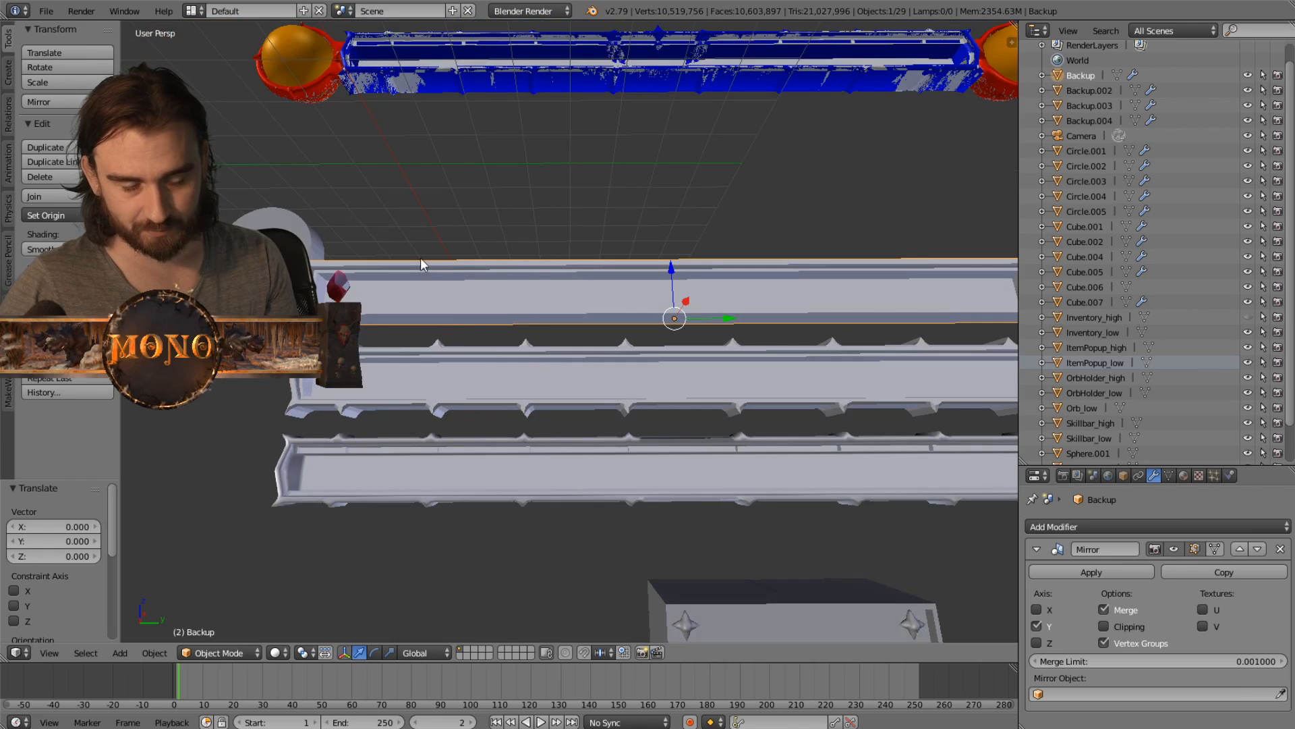
middle_drag(421, 263, 570, 367)
right_click(518, 472)
middle_drag(518, 472, 329, 251)
- Select the plain disc Circle.001 and the rimmed orb holder Circle.002 in turn and inspect their shapes
shift+middle_drag(548, 372, 522, 332)
scroll(597, 364, down, 1)
click(419, 300)
click(483, 290)
scroll(523, 333, up, 3)
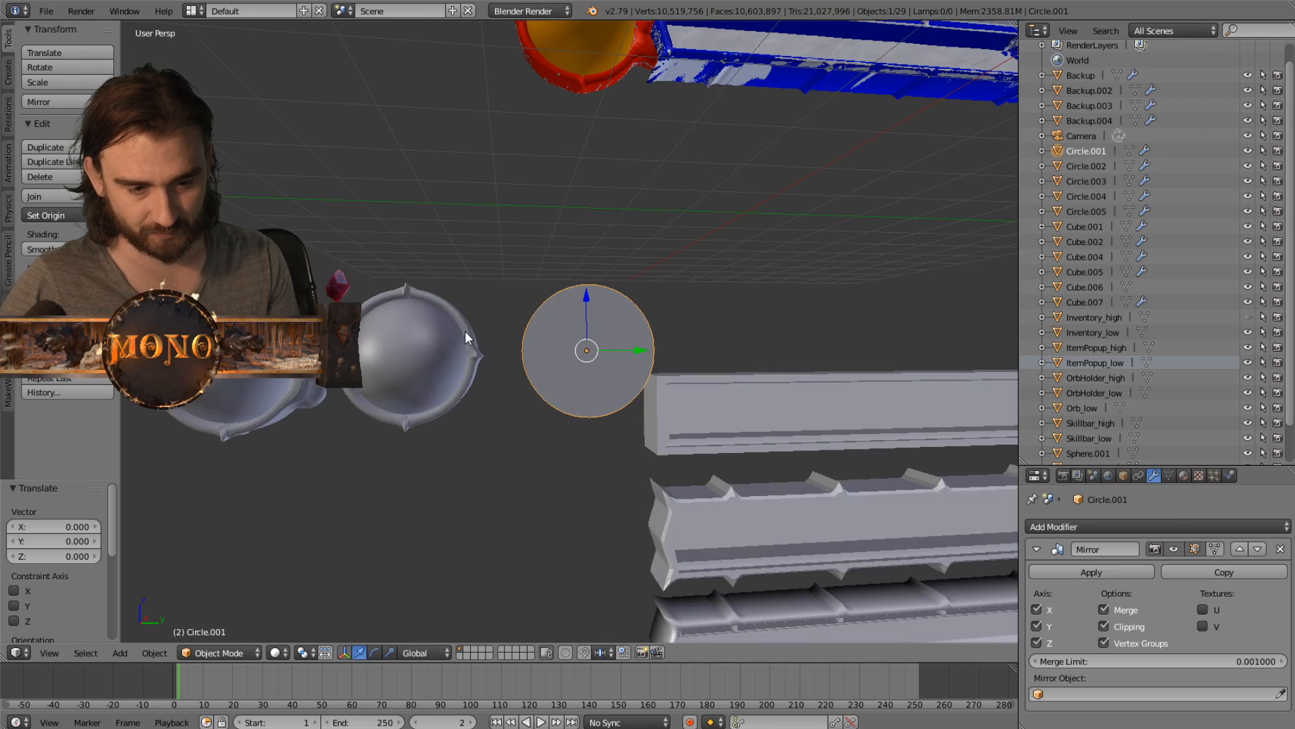
click(466, 336)
shift+middle_drag(447, 386, 487, 279)
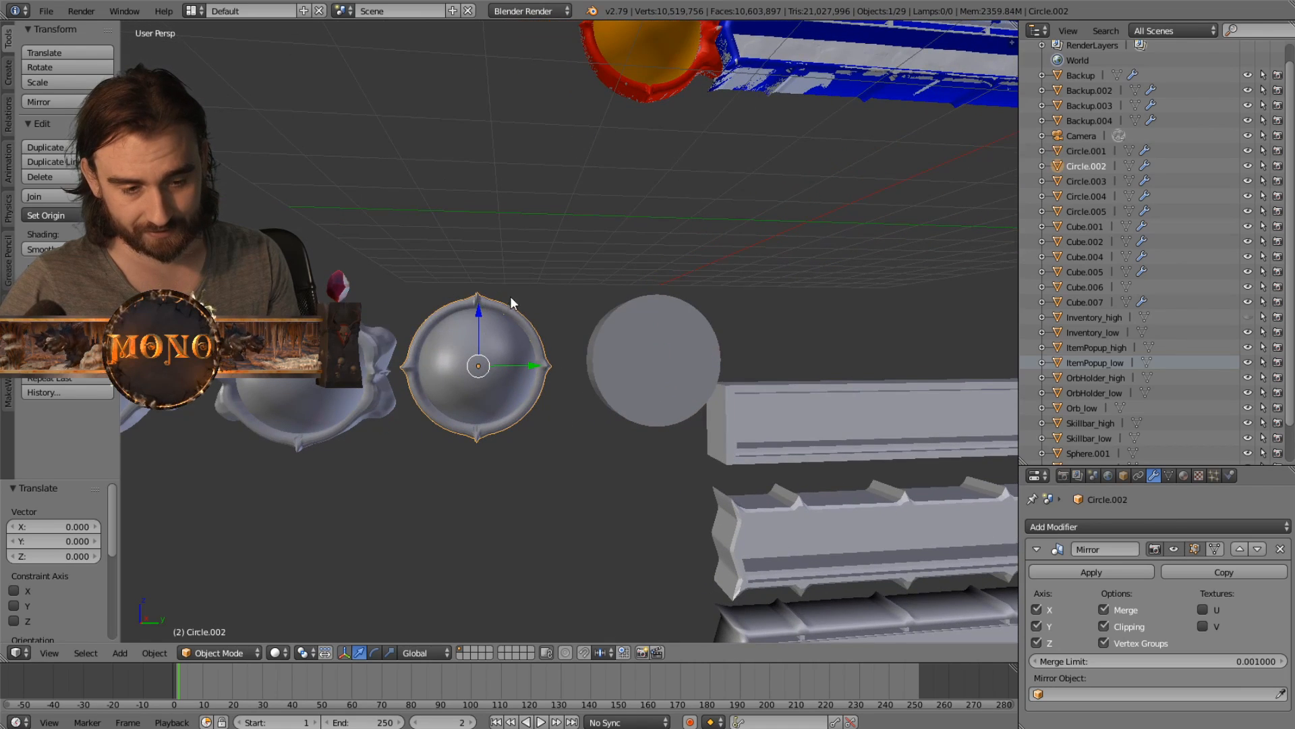
- Select the green low-poly panel Inventory_low above the skill bar and examine its frame up close
shift+middle_drag(540, 320, 605, 297)
scroll(661, 252, down, 3)
shift+middle_drag(661, 252, 501, 304)
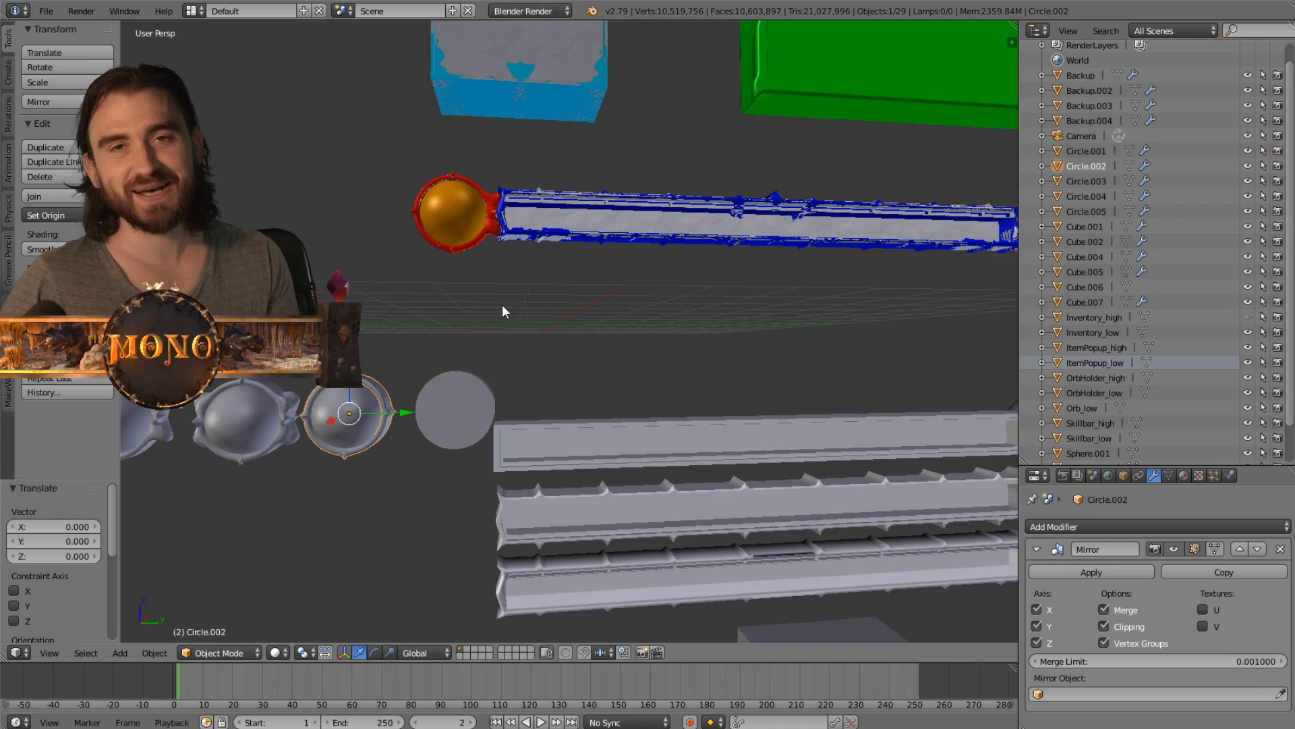
scroll(582, 305, down, 3)
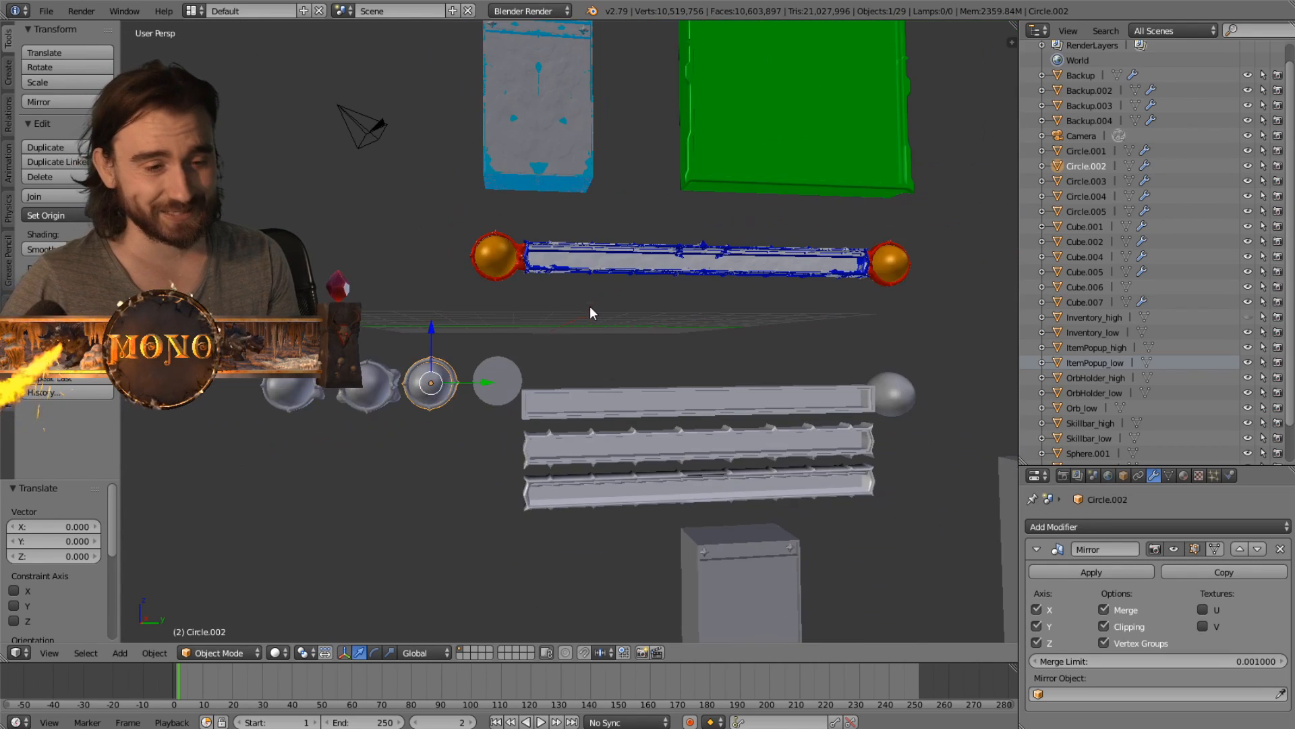
shift+middle_drag(678, 263, 454, 589)
middle_drag(483, 427, 483, 432)
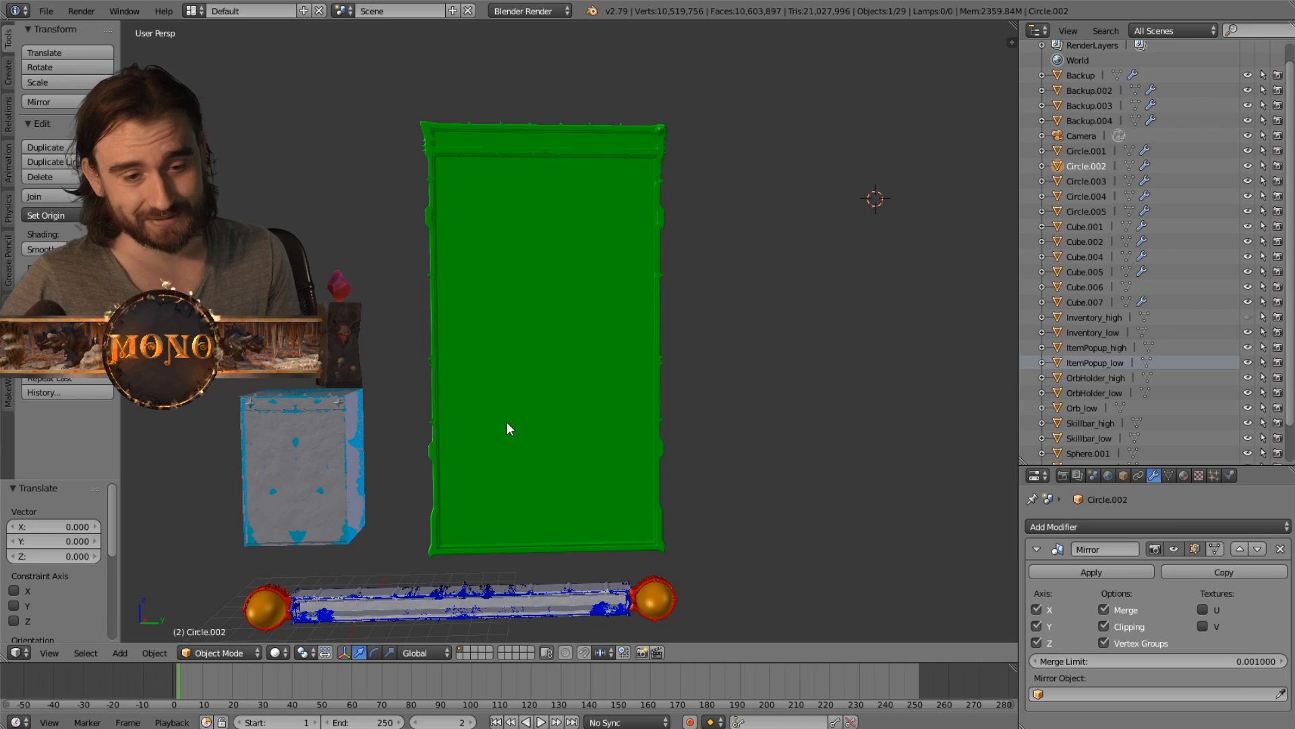
right_click(507, 422)
scroll(508, 363, up, 3)
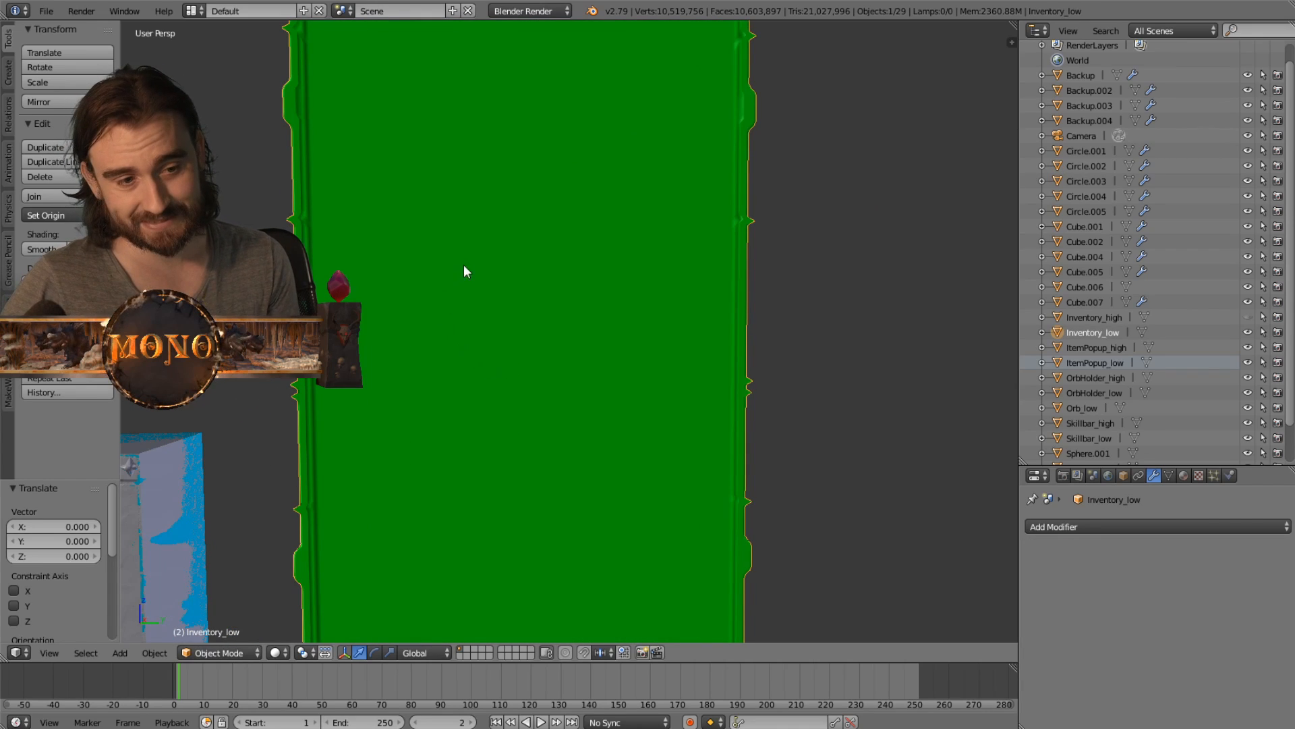
shift+middle_drag(463, 264, 551, 421)
scroll(484, 405, up, 2)
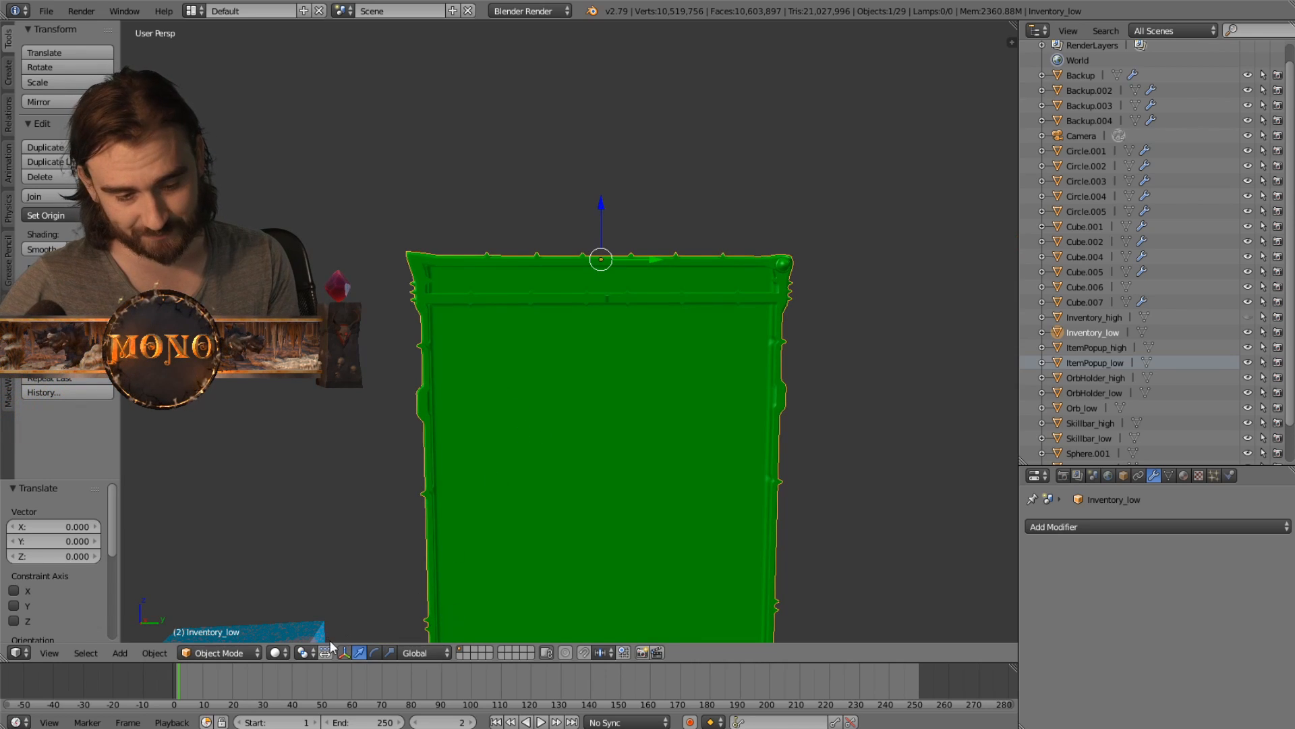
- Examine the low-poly inventory panel over its full height, including its notched outline, alongside the item popup and skill bar
click(584, 653)
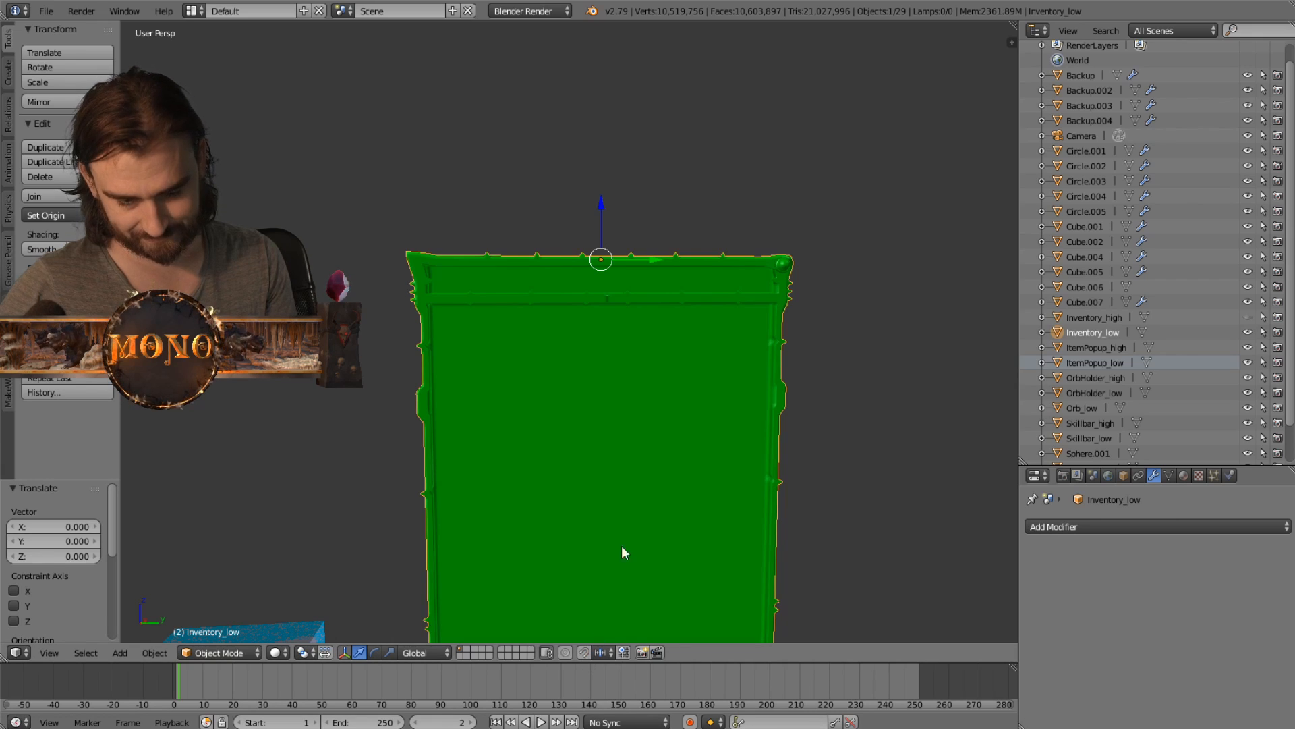
shift+middle_drag(622, 545, 602, 394)
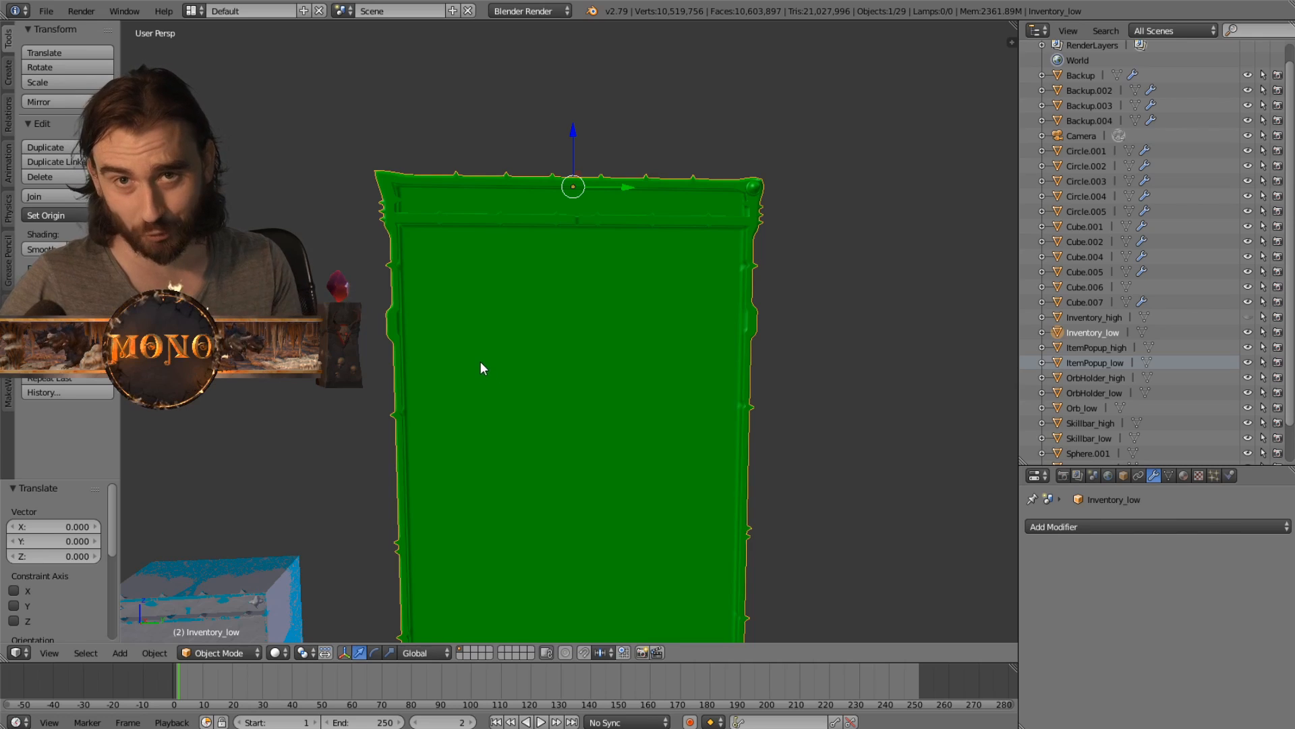
shift+middle_drag(483, 483, 469, 398)
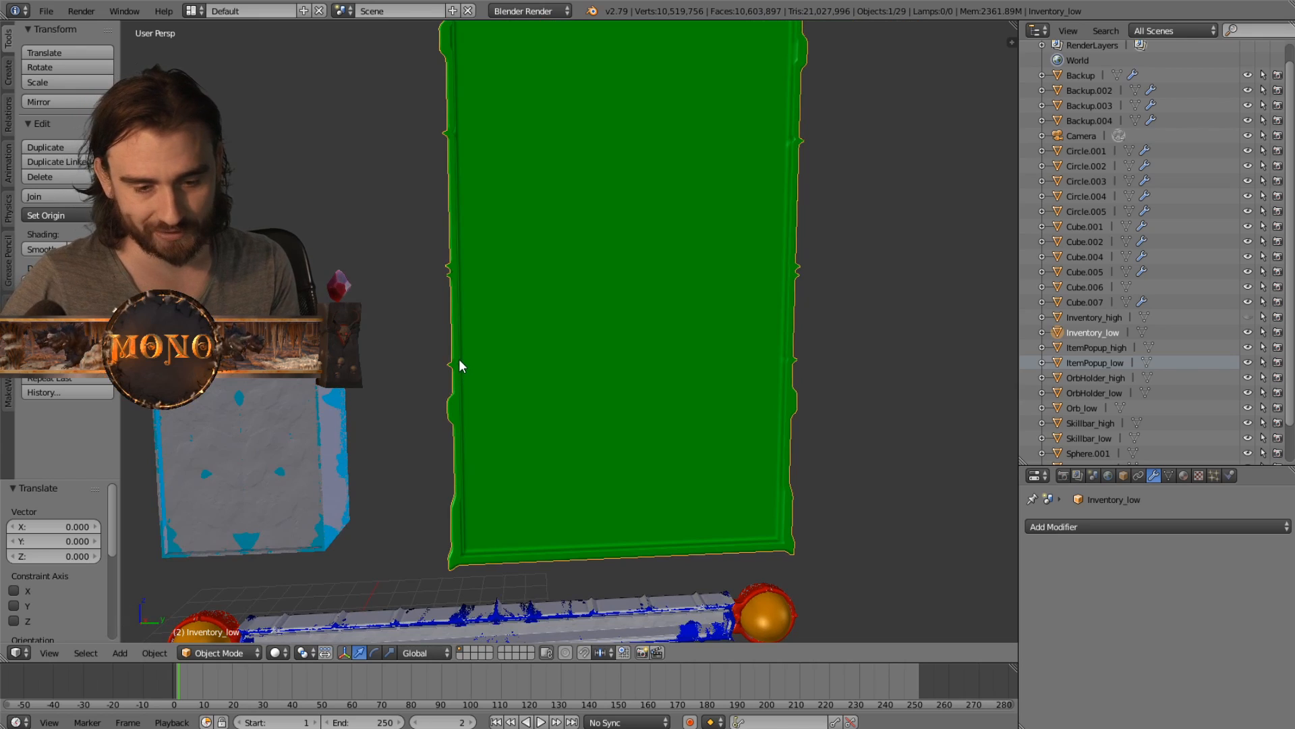
middle_drag(346, 236, 348, 249)
shift+middle_drag(504, 244, 519, 271)
scroll(523, 342, down, 2)
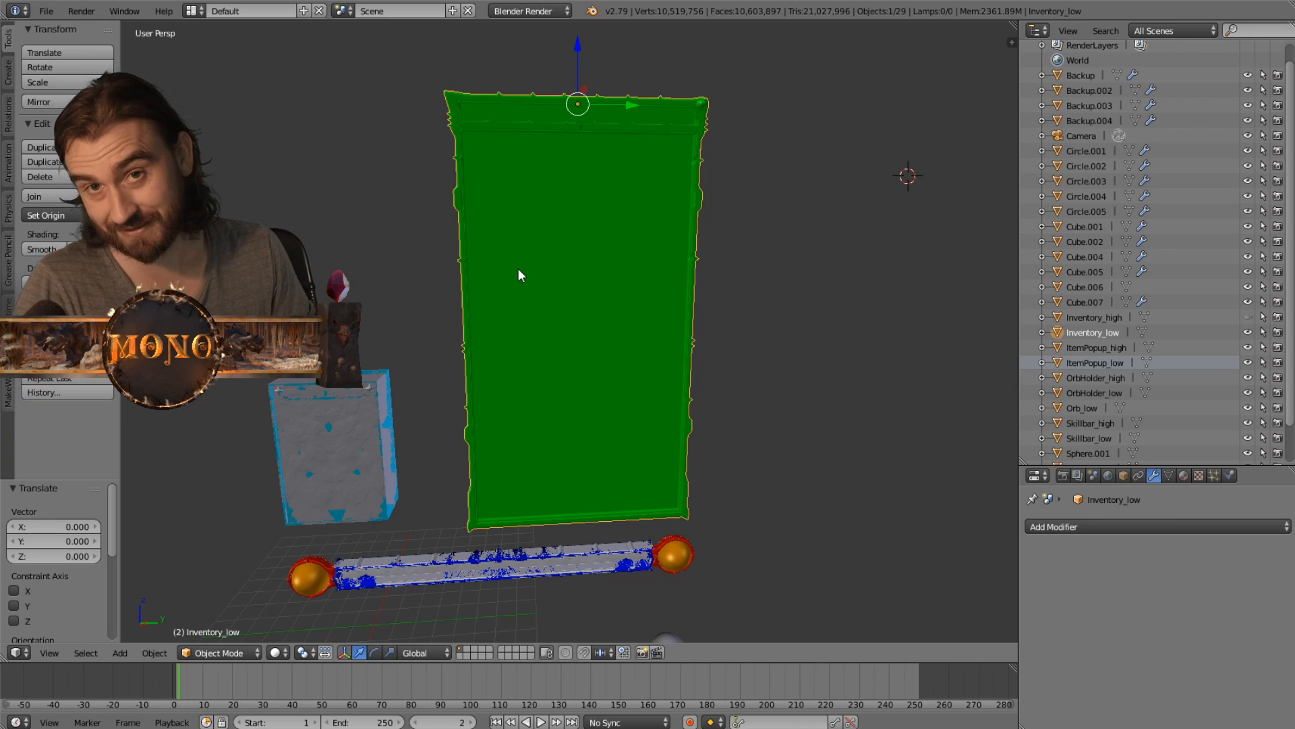
middle_drag(564, 337, 553, 304)
scroll(587, 250, up, 3)
shift+middle_drag(475, 195, 483, 224)
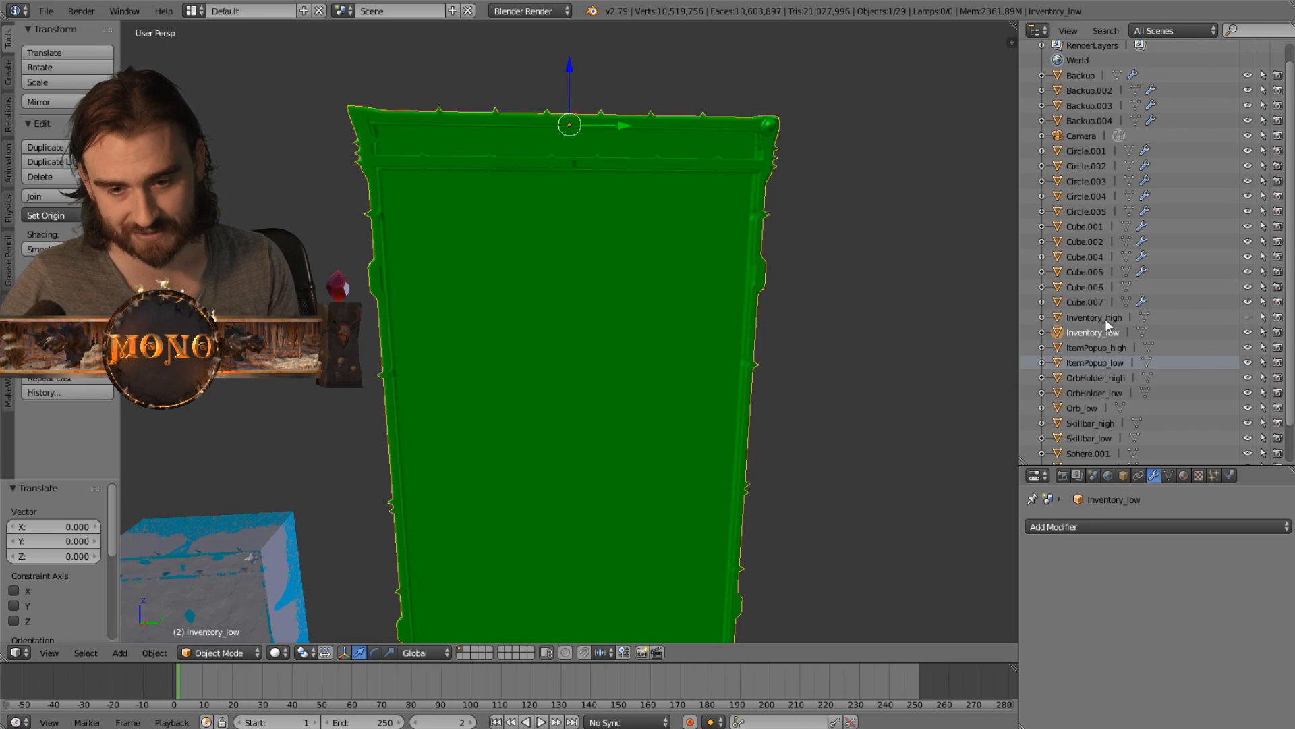
- Show the Inventory_high mesh over the low-poly version and select it
click(1248, 317)
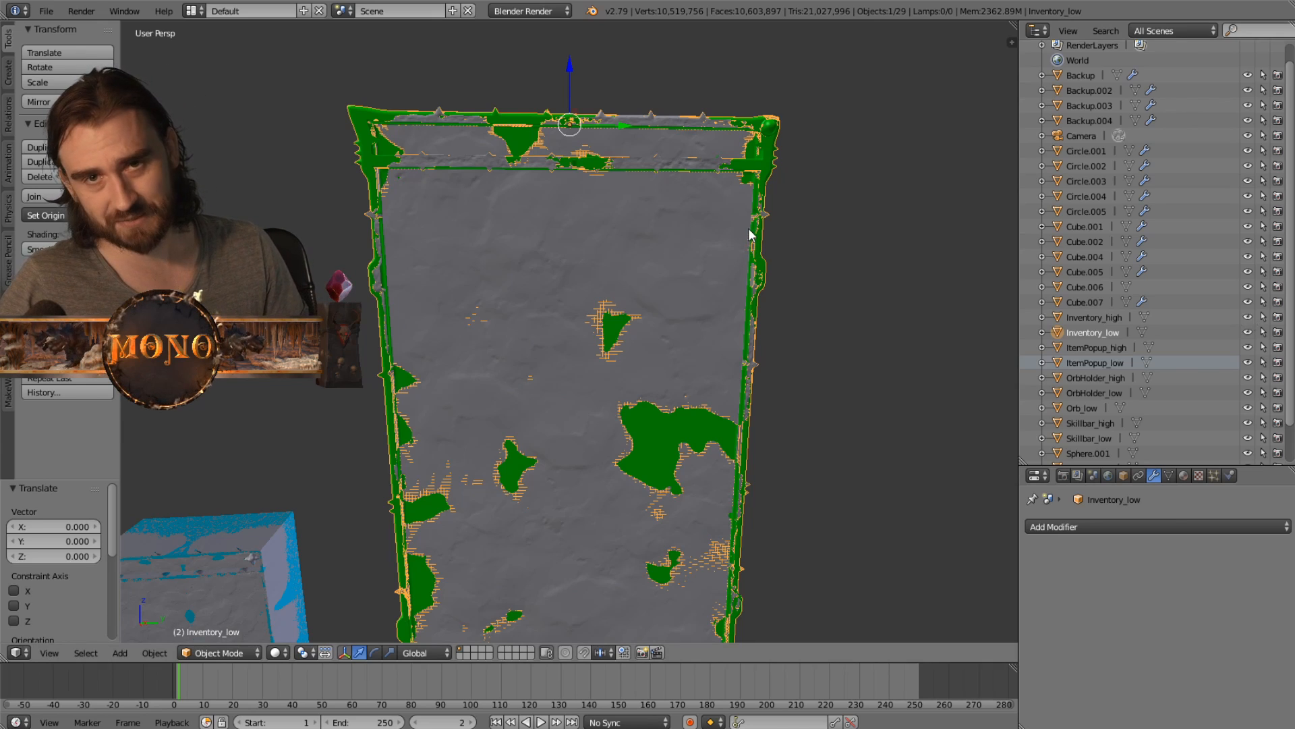
scroll(561, 241, up, 3)
shift+middle_drag(544, 219, 492, 340)
right_click(554, 310)
- Hide Inventory_low and put Inventory_high in Sculpt Mode
click(217, 652)
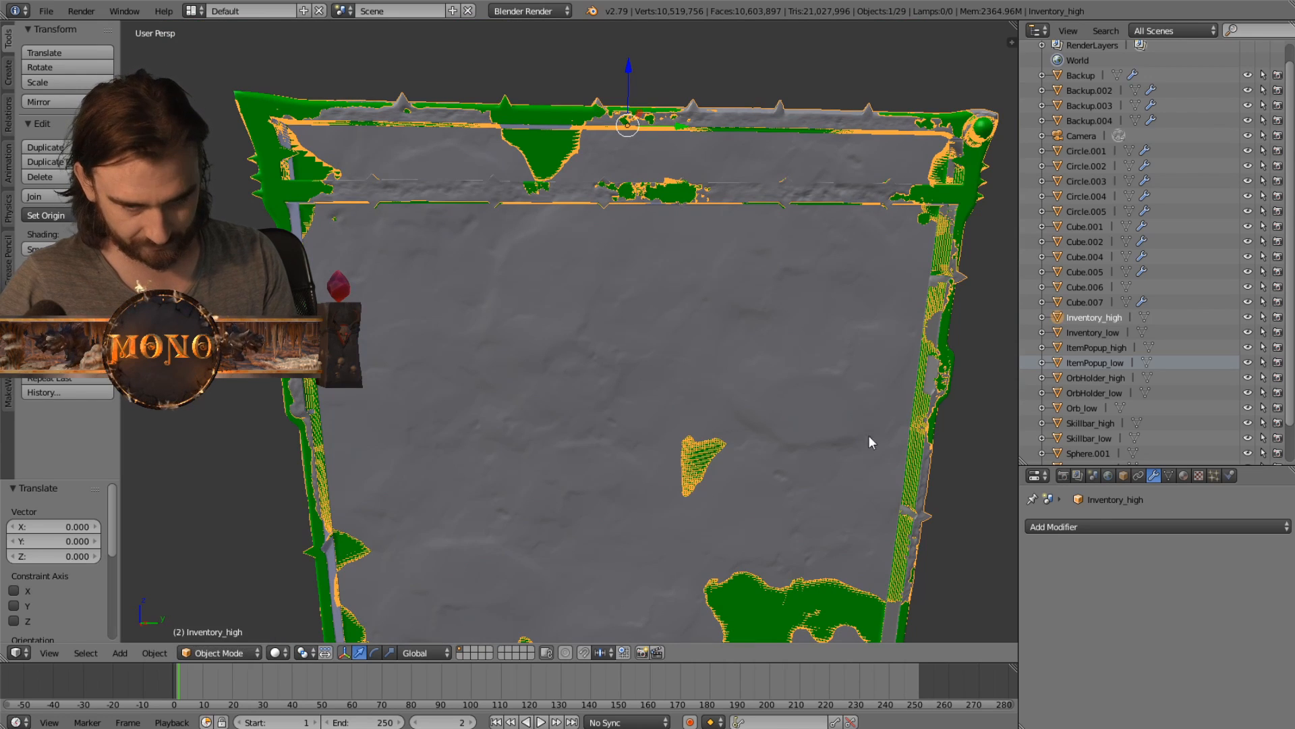
click(1248, 332)
click(226, 651)
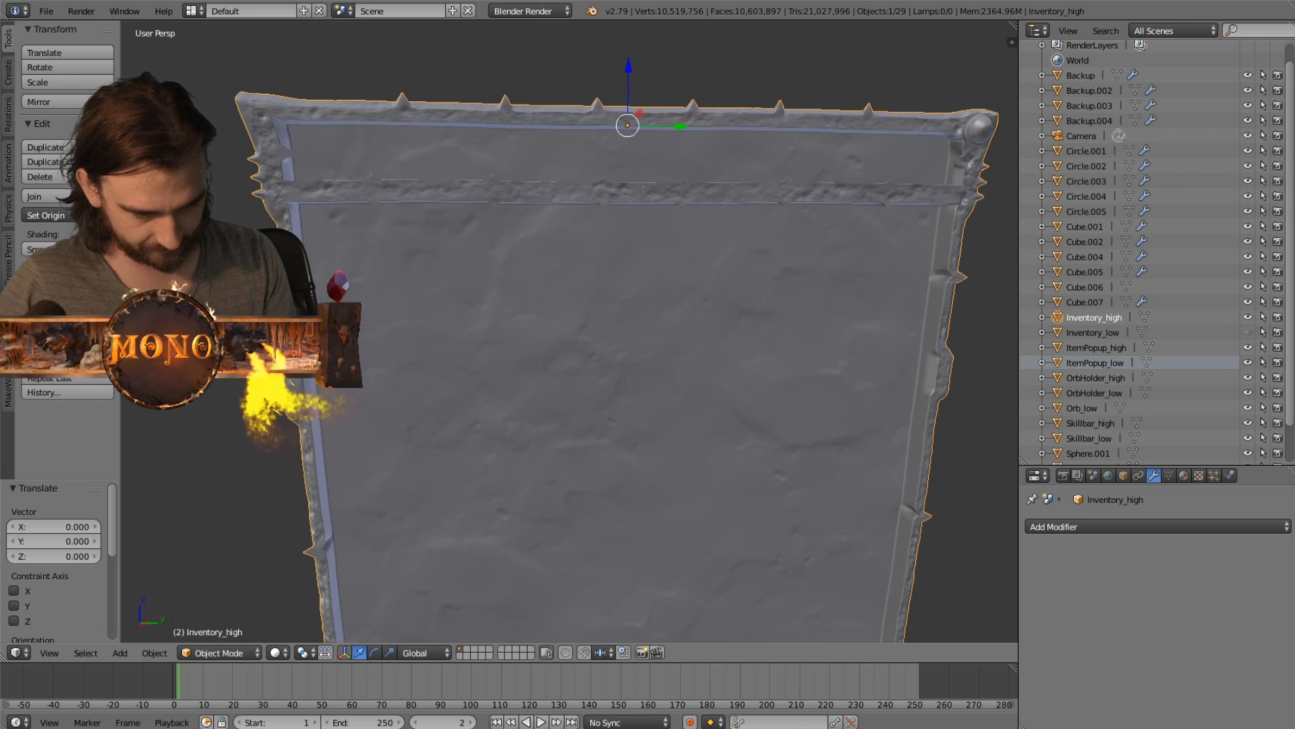
click(232, 652)
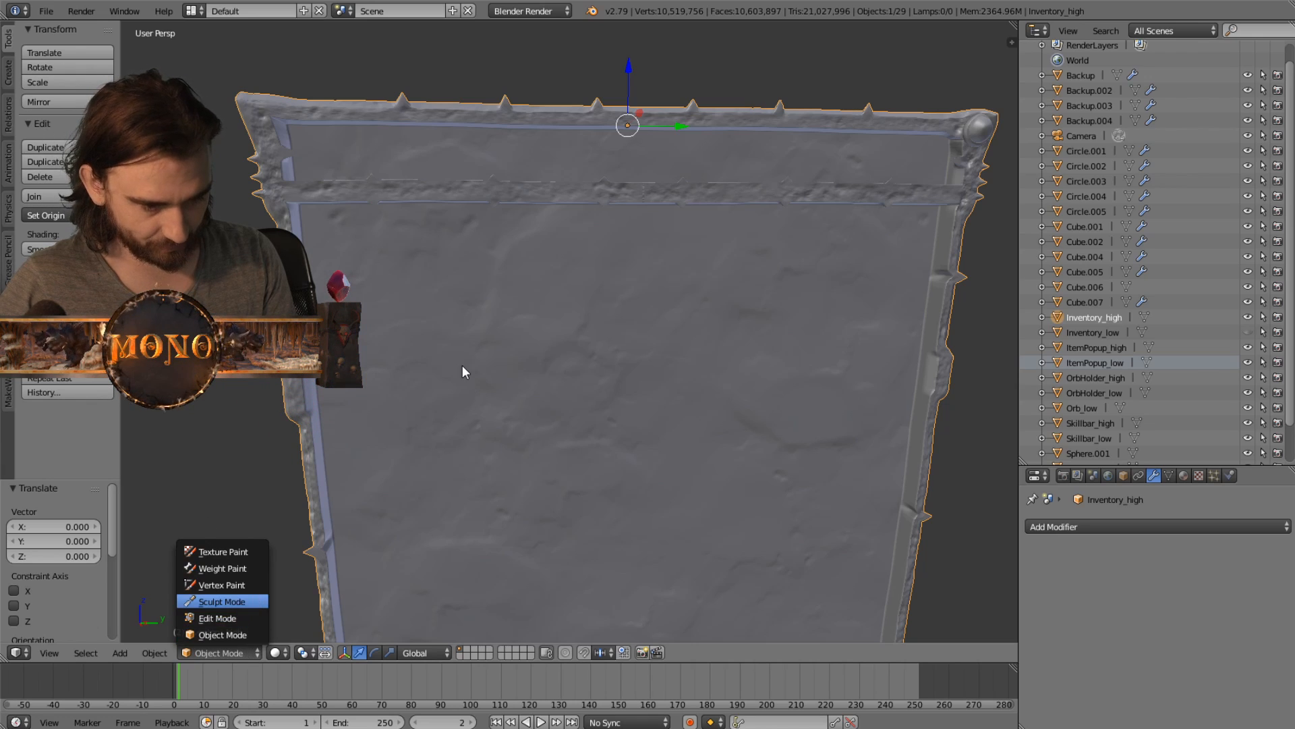
key(Return)
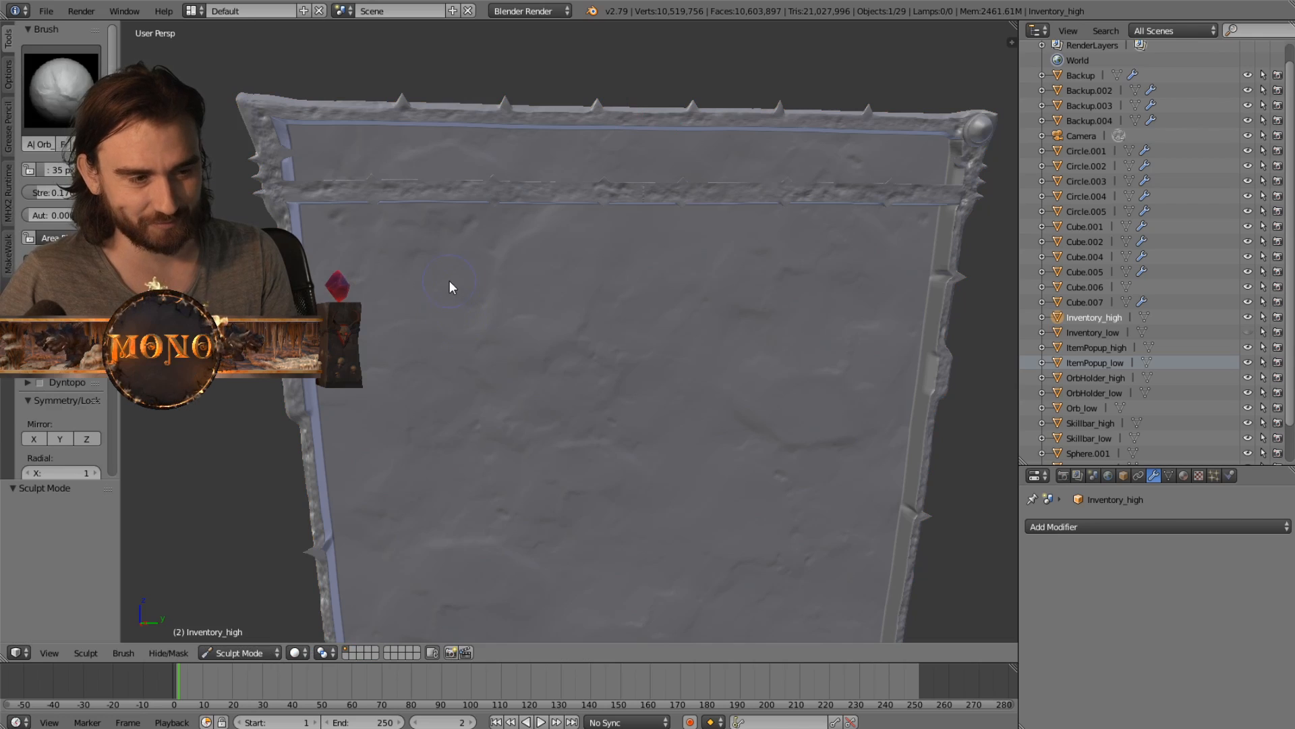
- Sculpt a rough stone stroke onto the middle of the Inventory_high panel with the active rock brush and check the surface
middle_drag(448, 281, 428, 217)
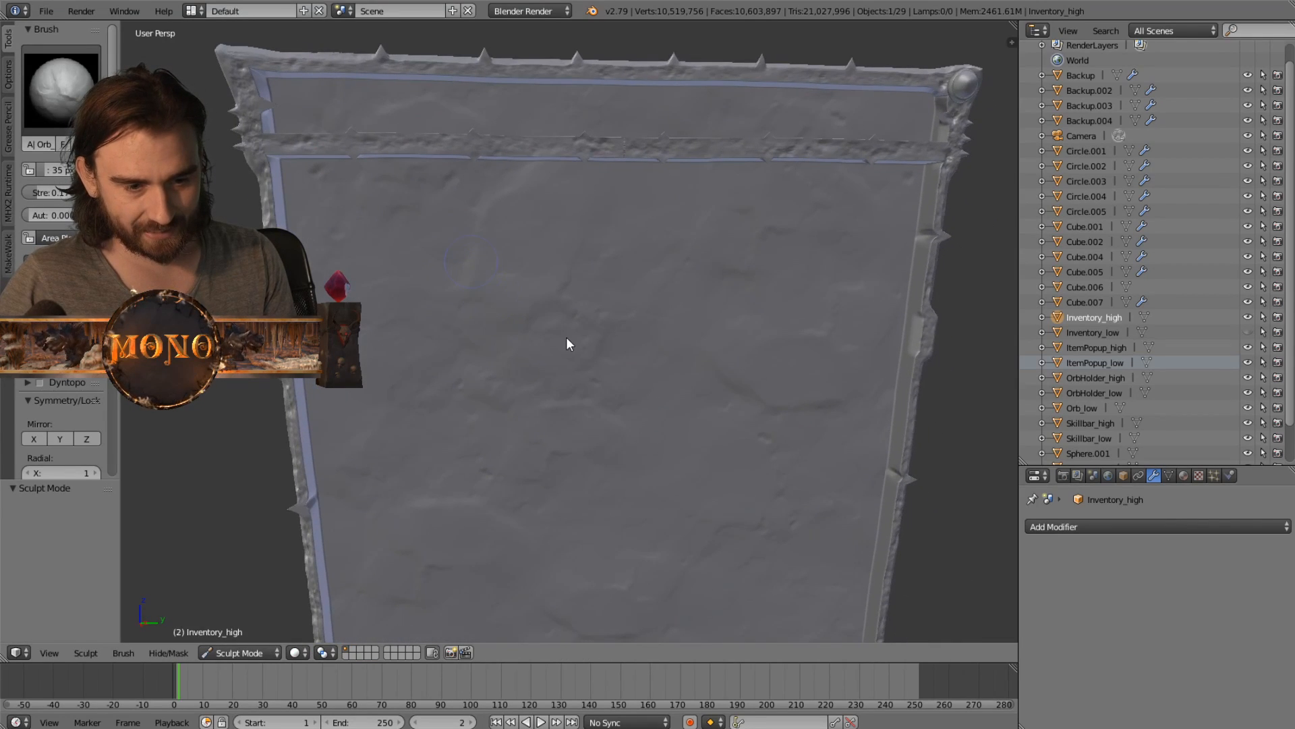
mouse_move(567, 341)
mouse_down()
mouse_move(433, 346)
mouse_move(589, 311)
mouse_up()
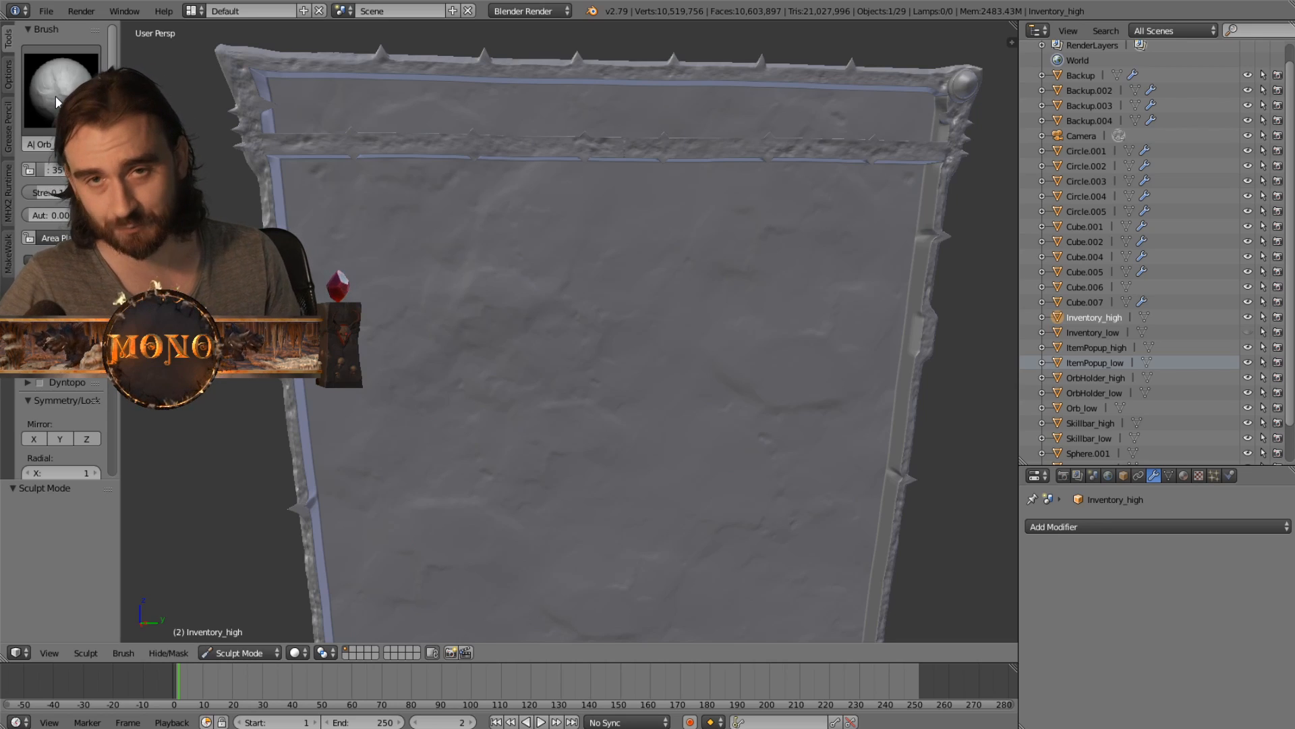
mouse_move(244, 68)
middle_down()
mouse_move(518, 254)
mouse_move(376, 226)
mouse_move(466, 283)
mouse_move(483, 228)
mouse_move(464, 271)
mouse_move(461, 355)
mouse_move(429, 345)
mouse_move(419, 260)
mouse_move(558, 252)
mouse_move(516, 162)
mouse_move(539, 347)
middle_up()
scroll(546, 237, down, 4)
scroll(475, 380, up, 4)
mouse_move(475, 380)
middle_down()
mouse_move(561, 317)
mouse_move(454, 318)
mouse_move(348, 231)
middle_up()
scroll(431, 240, down, 4)
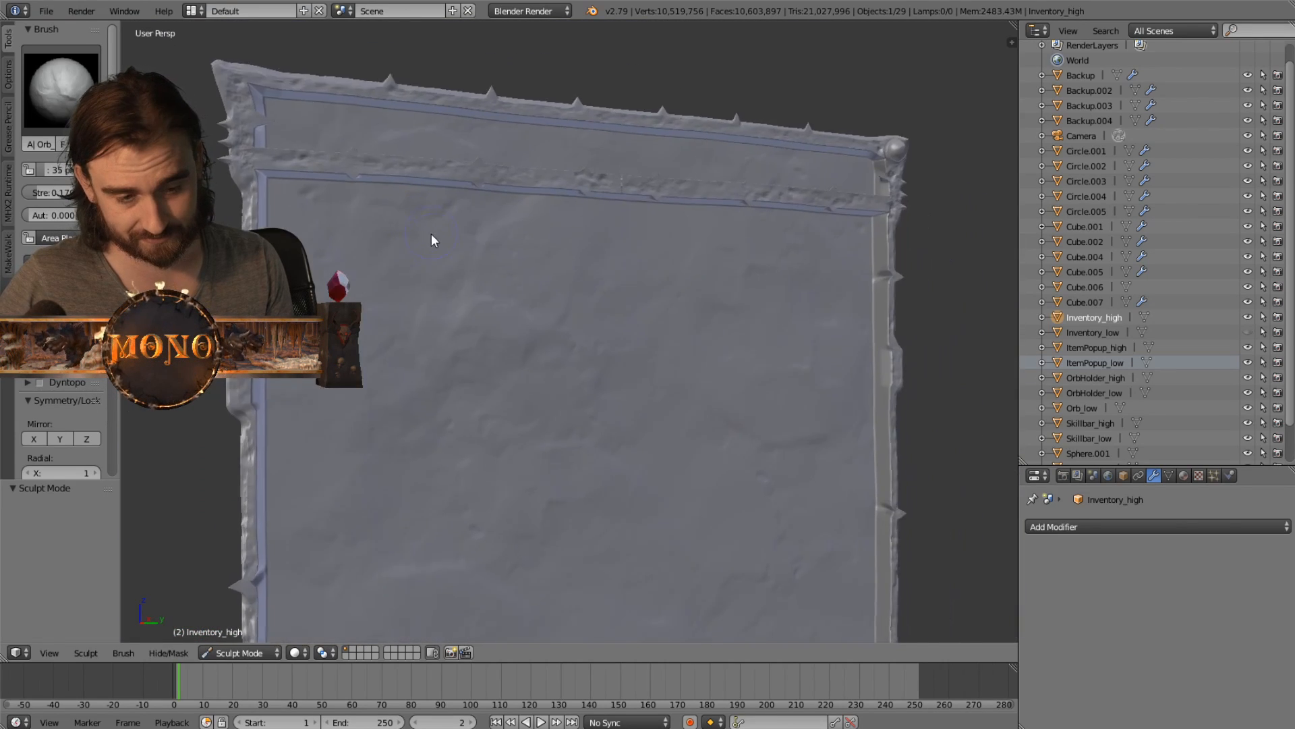
- Inspect the sculpted spikes, chipped frame and stone surface around the upper corner of the inventory panel
middle_drag(431, 241, 465, 284)
scroll(417, 286, up, 6)
scroll(545, 354, down, 5)
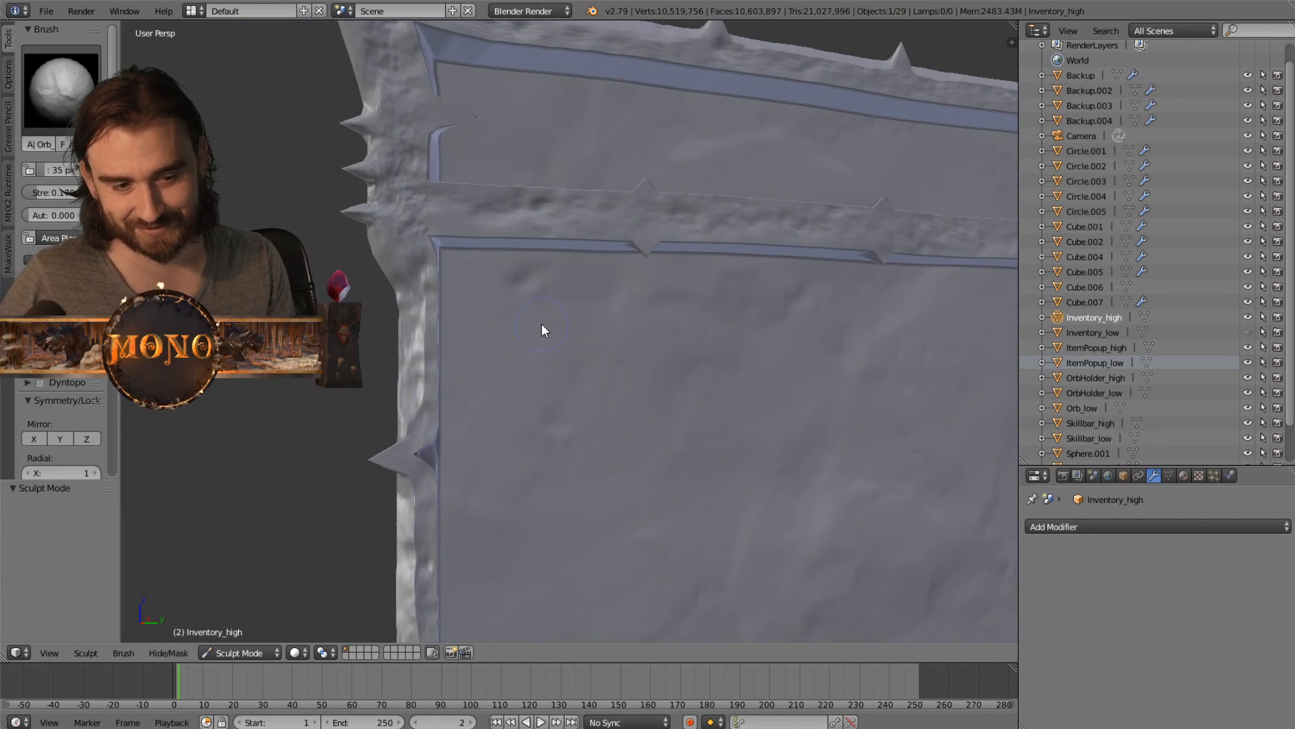
scroll(541, 323, down, 3)
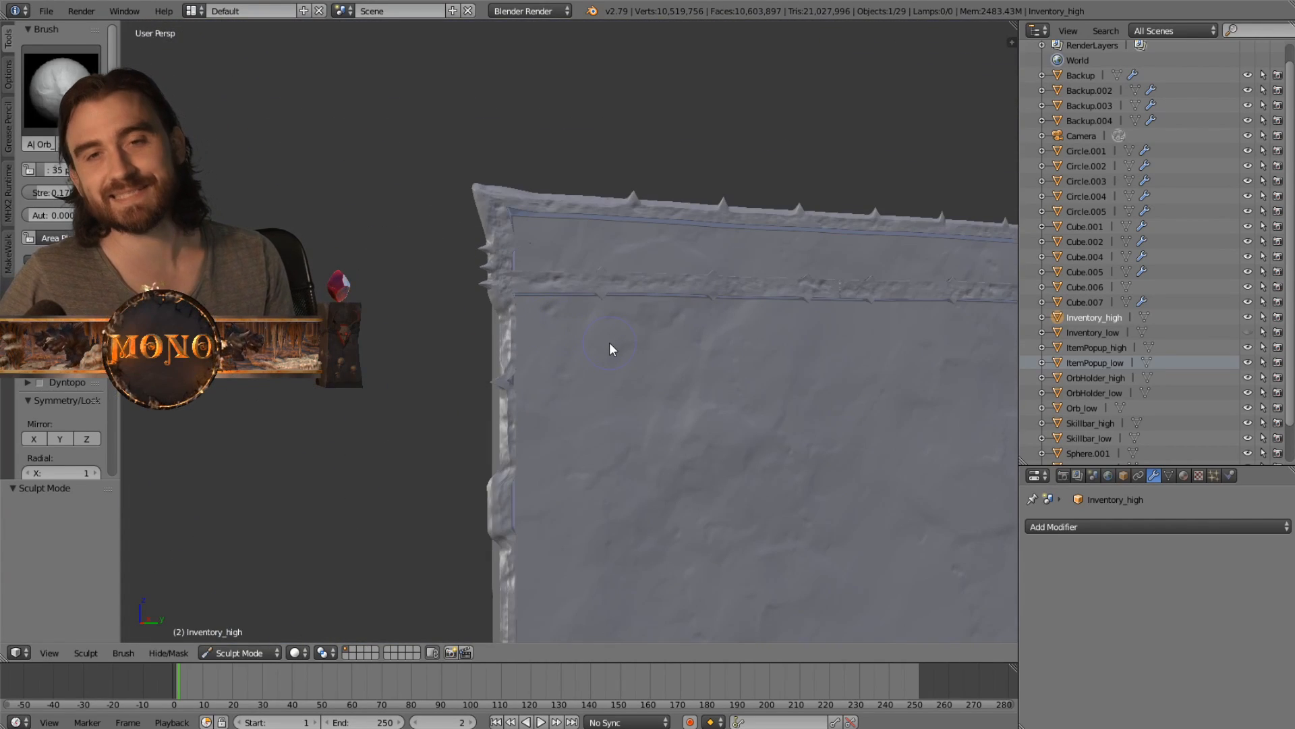
mouse_move(607, 351)
middle_down()
mouse_move(572, 356)
mouse_move(556, 290)
middle_up()
scroll(554, 290, down, 3)
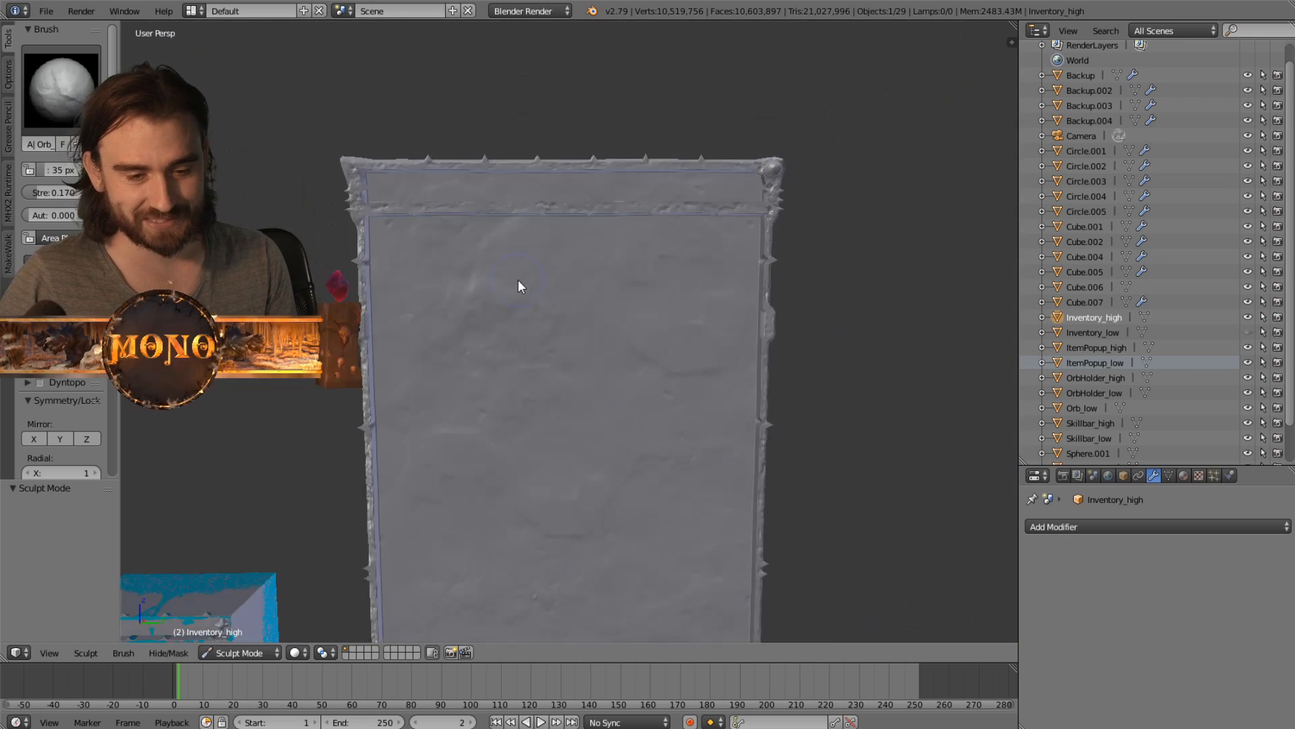
- Compare the item popup and the skill bar with its orbs against the sculpted inventory panel
mouse_move(518, 345)
shift+middle_down()
mouse_move(490, 230)
mouse_move(545, 201)
shift+middle_up()
shift+middle_drag(490, 286, 574, 204)
shift+middle_drag(444, 337, 485, 212)
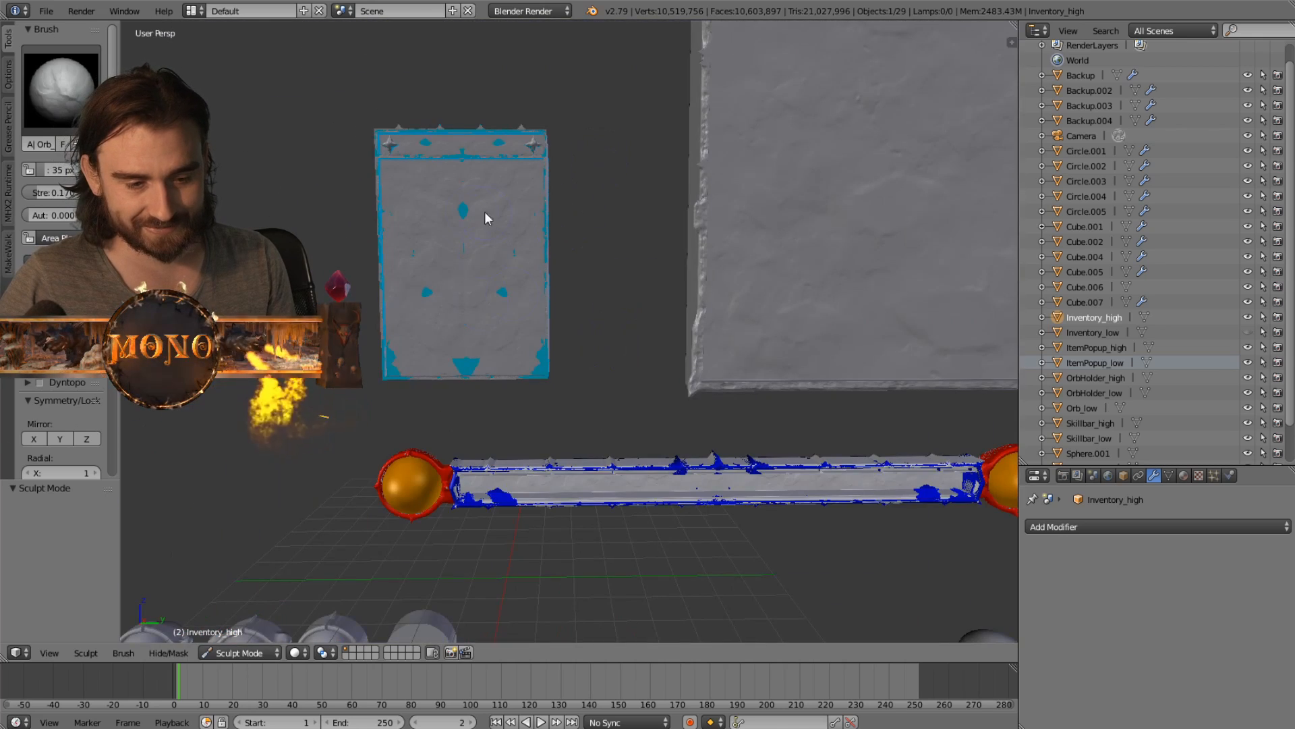
shift+middle_drag(526, 304, 475, 218)
shift+middle_drag(362, 223, 383, 391)
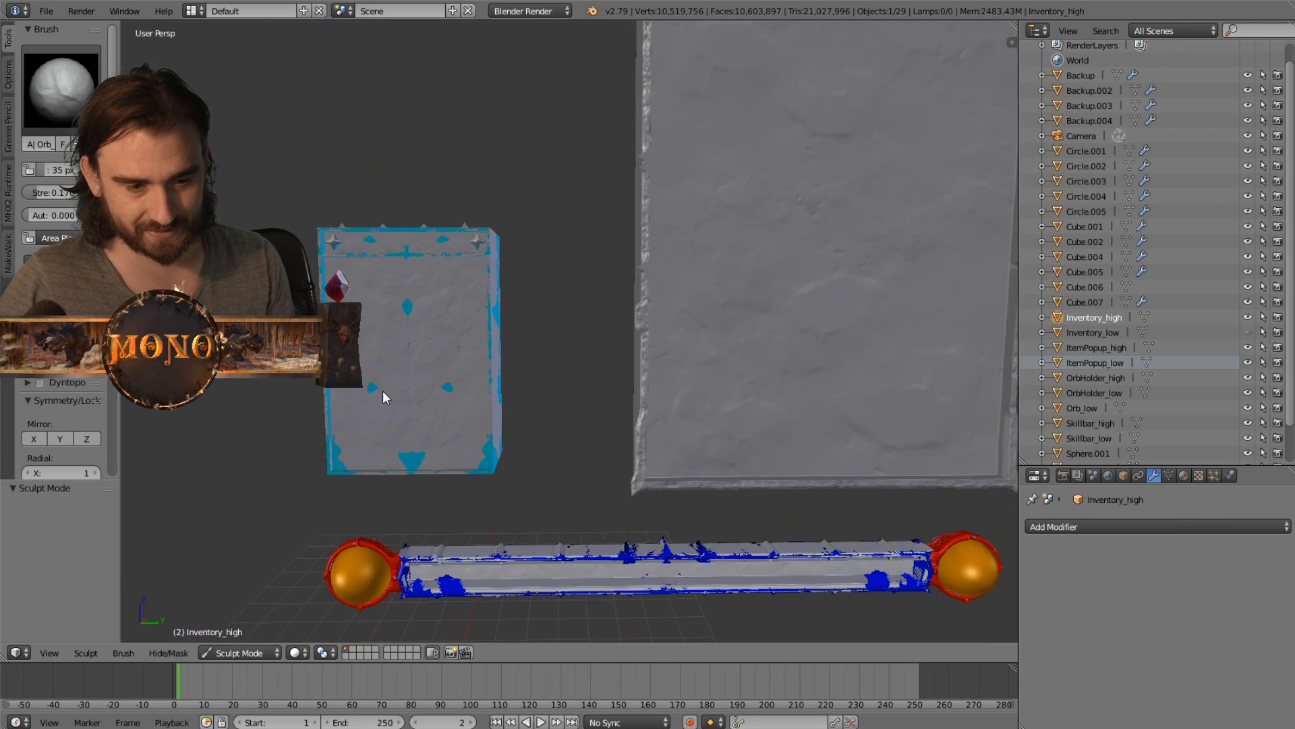
mouse_move(526, 301)
shift+middle_down()
mouse_move(394, 298)
mouse_move(343, 168)
mouse_move(475, 225)
shift+middle_up()
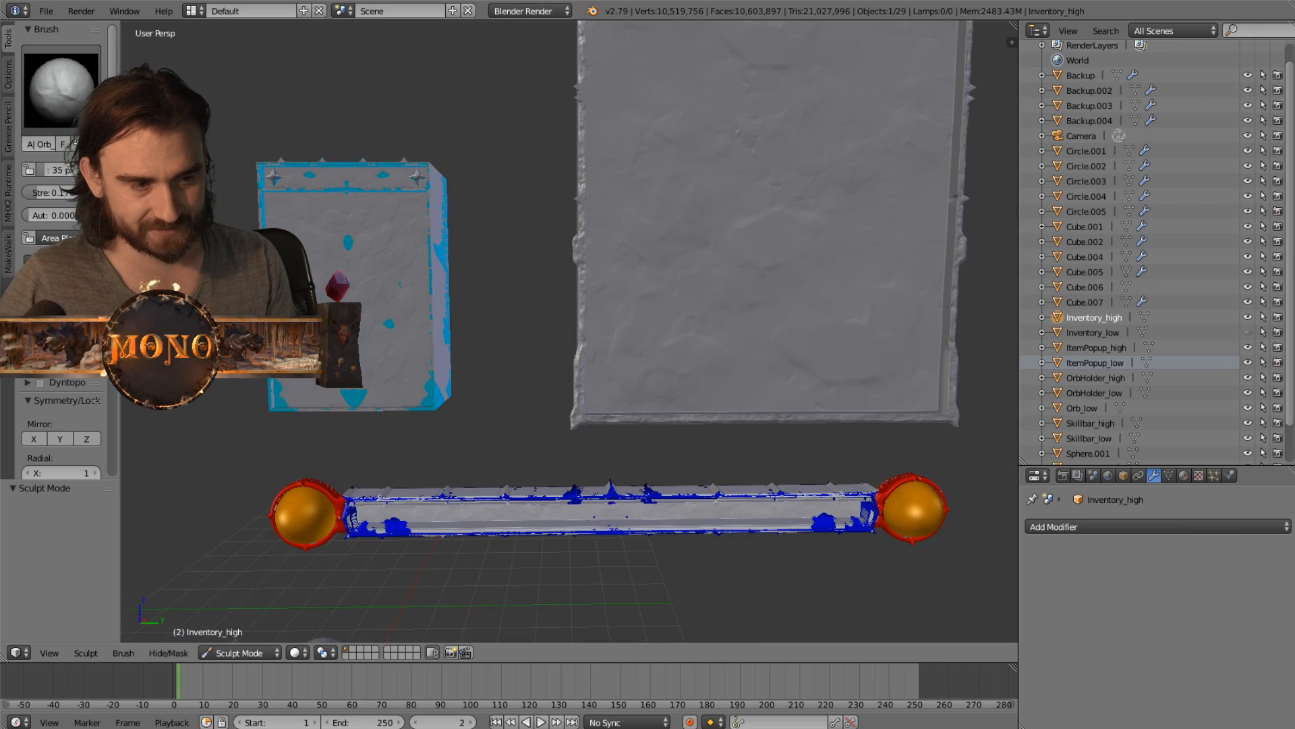
mouse_move(731, 108)
shift+middle_down()
mouse_move(641, 248)
mouse_move(611, 361)
shift+middle_up()
shift+middle_drag(561, 208, 568, 285)
scroll(433, 254, up, 5)
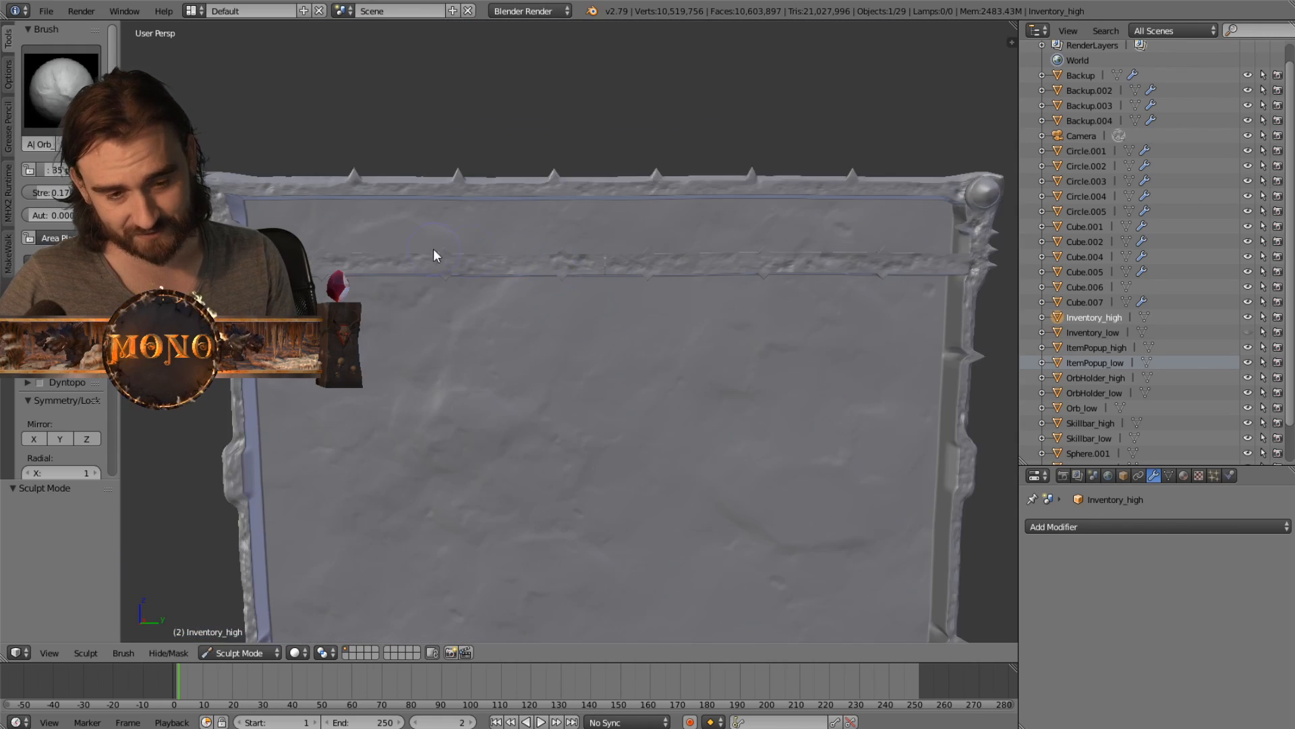
- Inspect the inventory panel's stone surface at an angle and look through the available sculpt brushes, keeping the current one
middle_drag(390, 252, 431, 235)
middle_drag(490, 418, 490, 351)
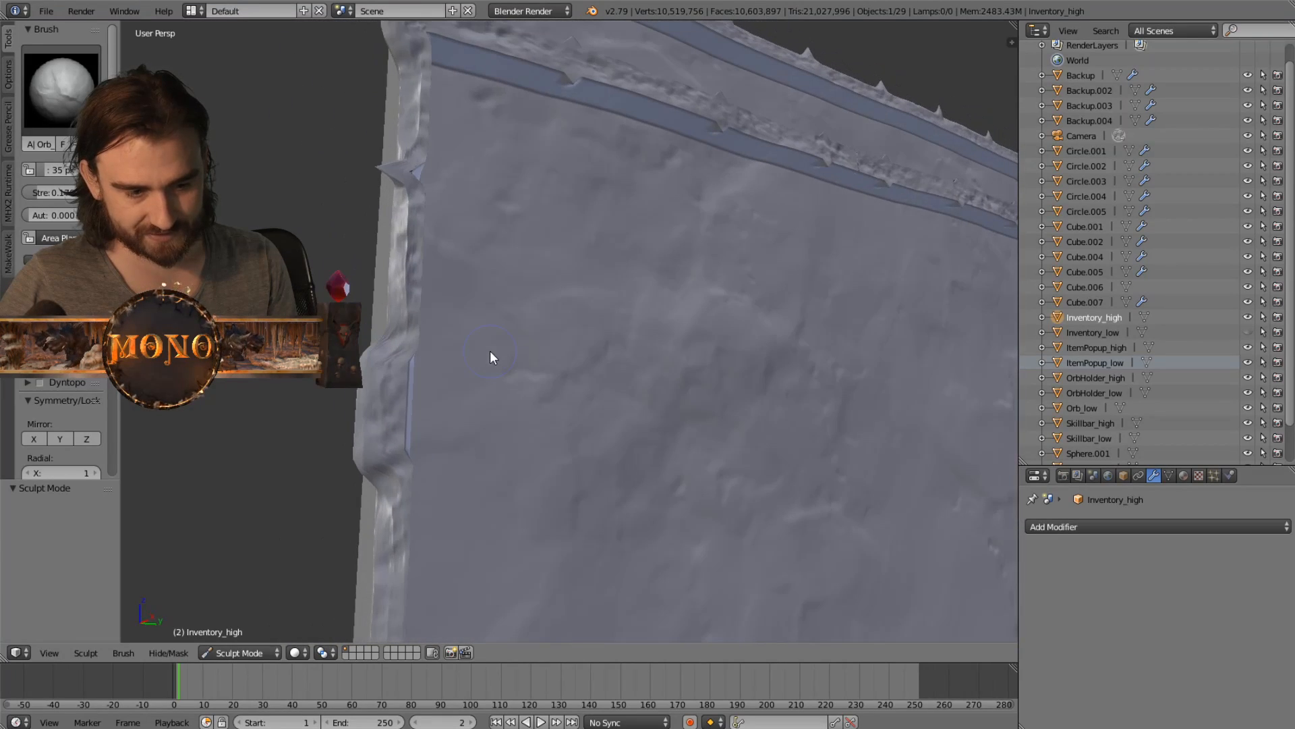
click(64, 91)
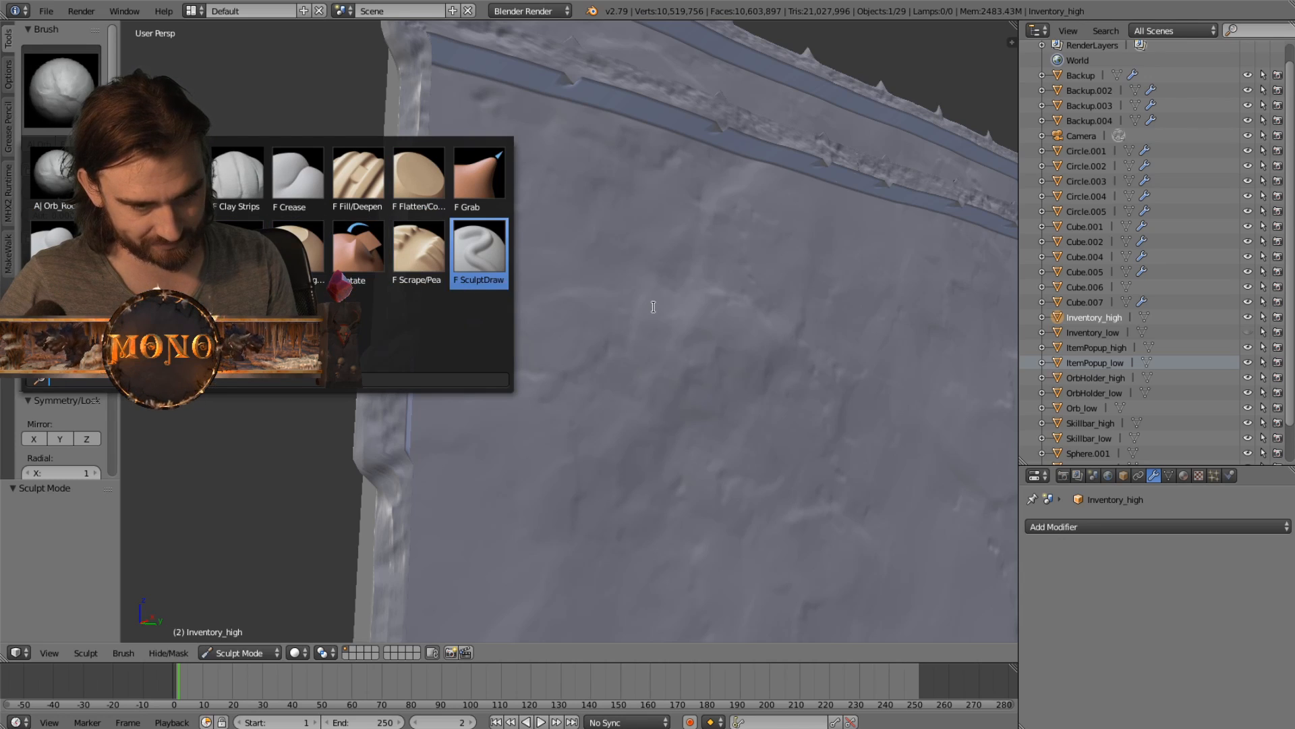
click(858, 56)
middle_drag(858, 56, 824, 135)
scroll(783, 160, down, 3)
mouse_move(644, 214)
shift+middle_down()
mouse_move(679, 236)
mouse_move(659, 198)
shift+middle_up()
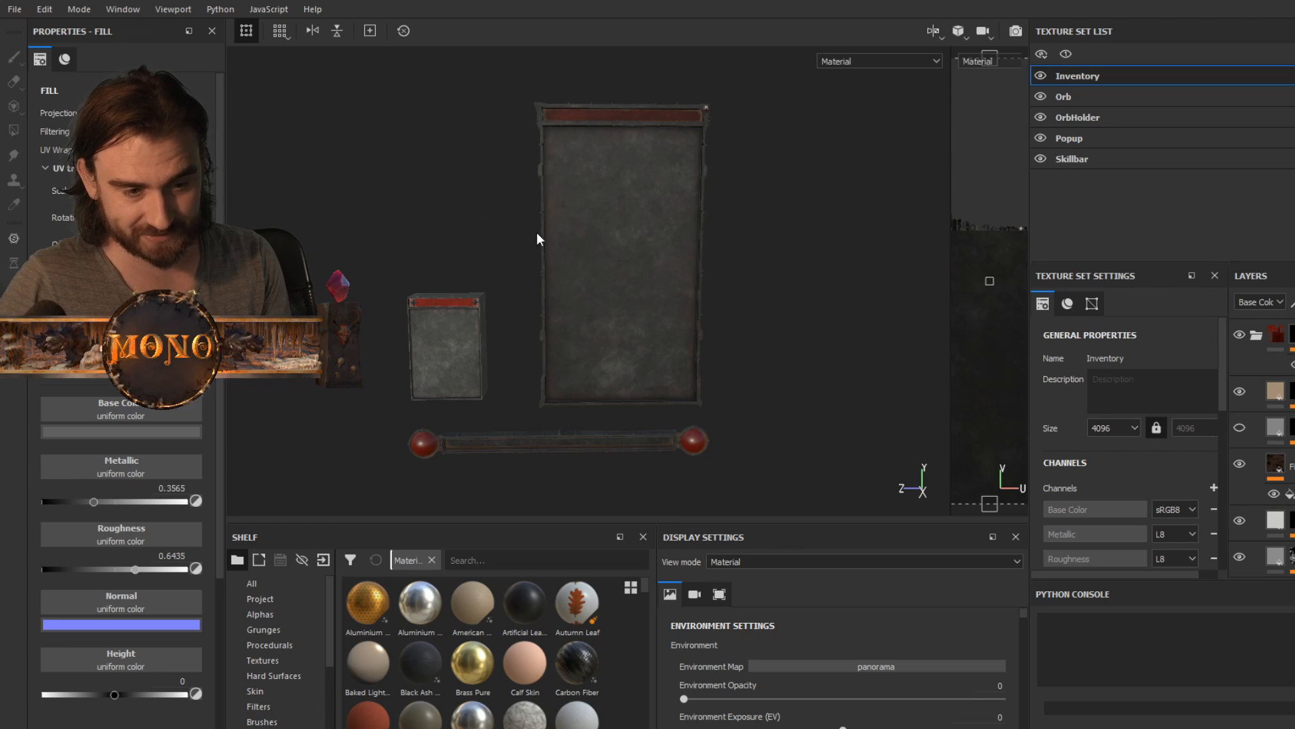
- In Substance Painter, inspect the textured UI models and find the mesh map baking option in the Inventory texture set settings
alt+drag(457, 197, 596, 208)
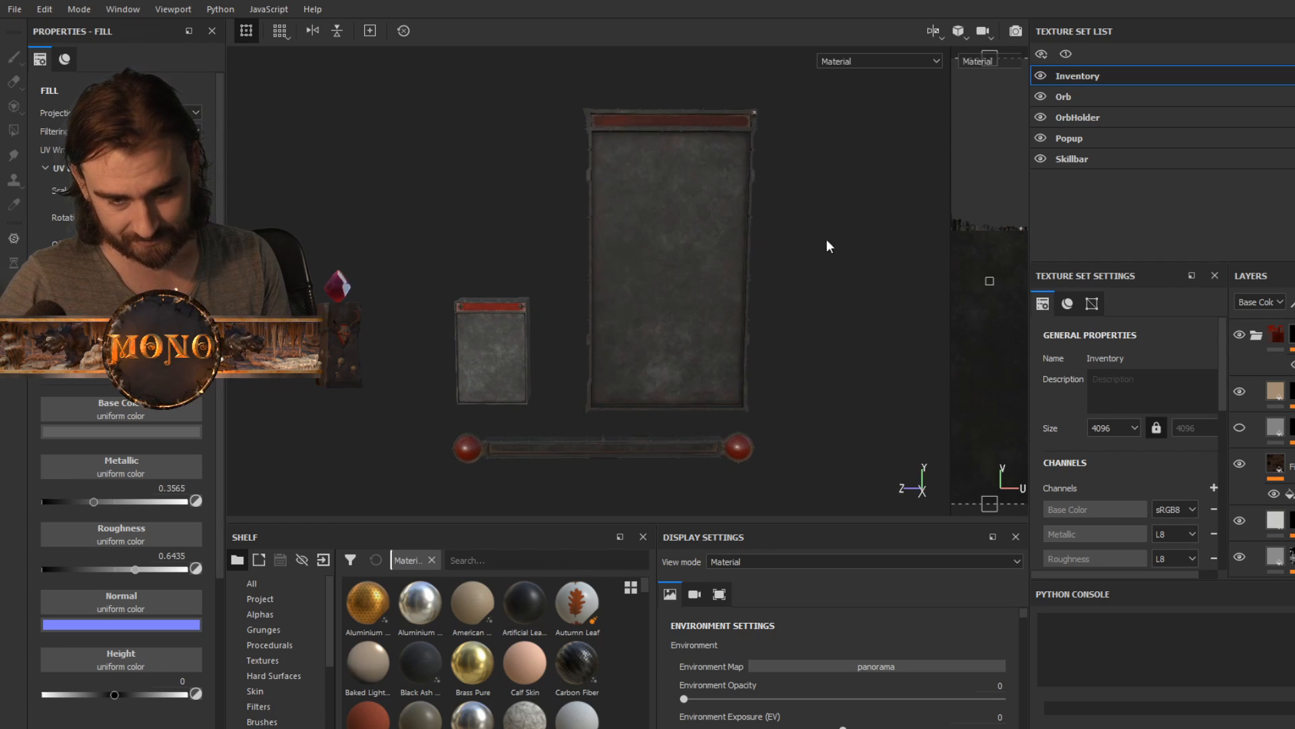
alt+drag(862, 232, 706, 272)
scroll(1193, 414, down, 3)
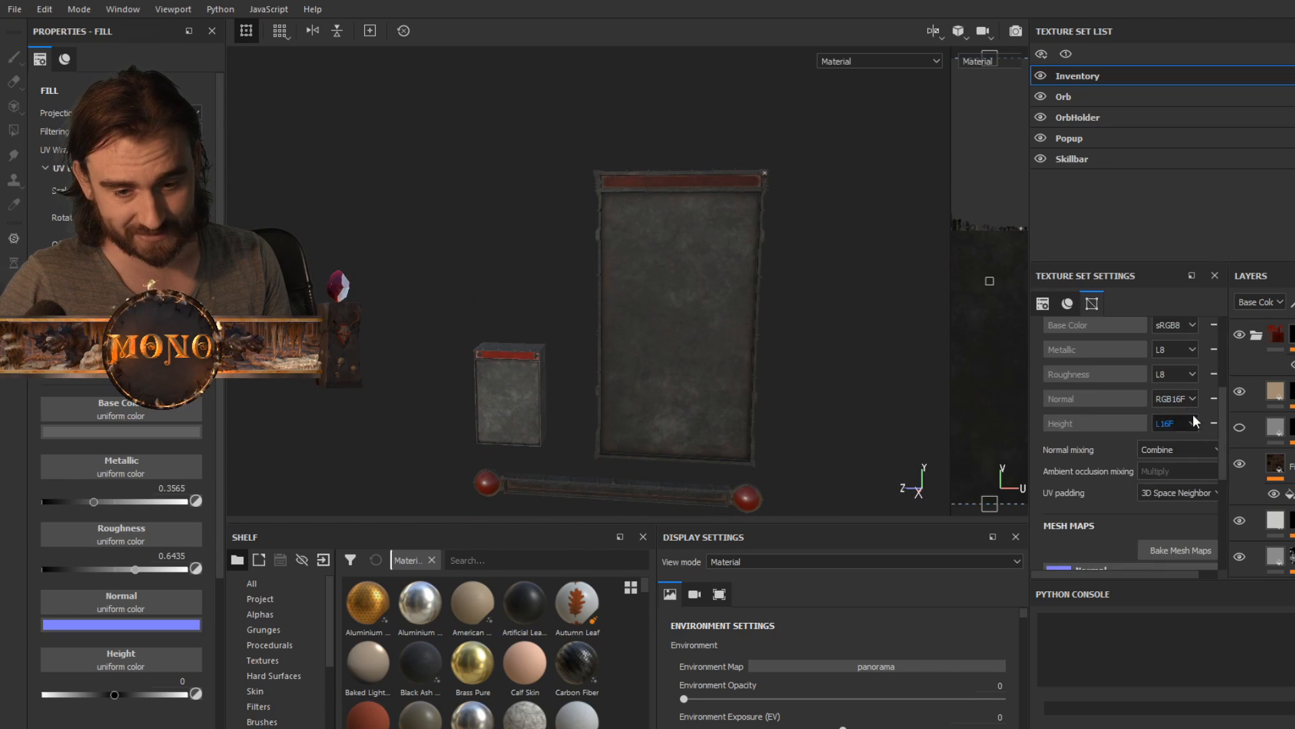
scroll(1192, 540, down, 2)
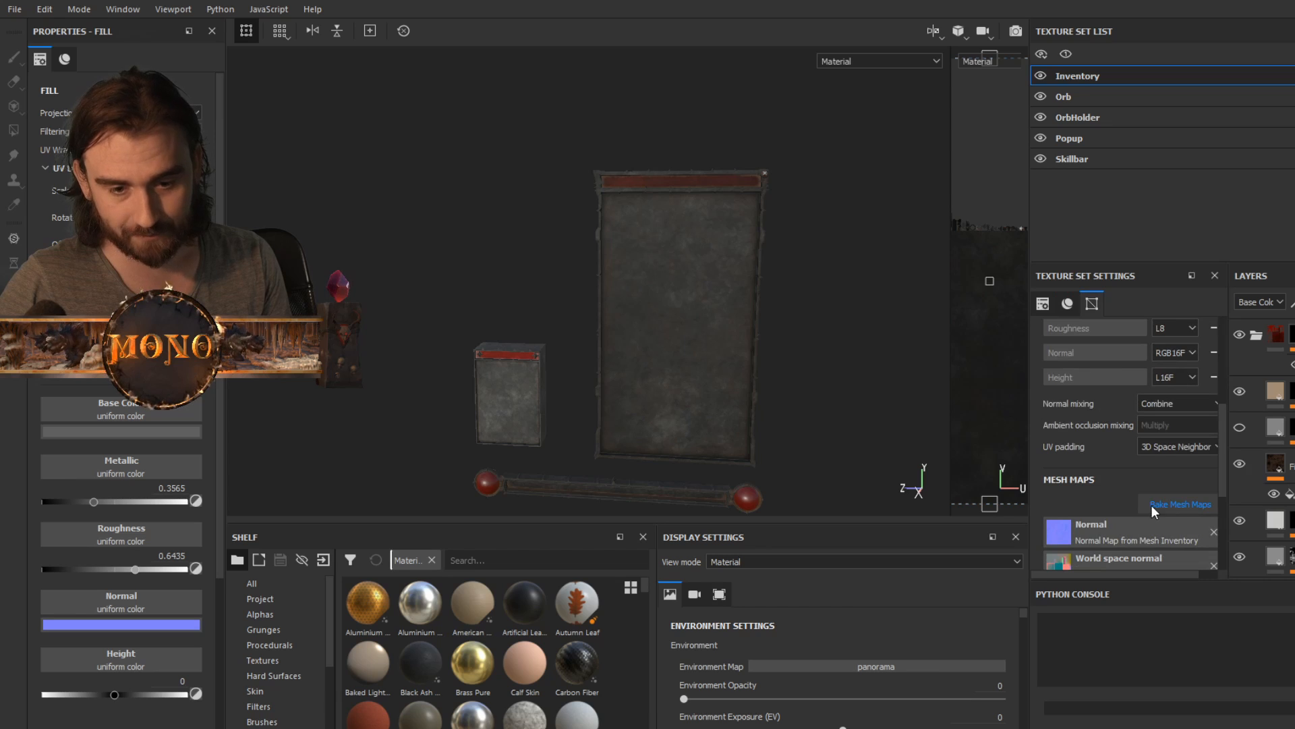
alt+drag(707, 232, 626, 202)
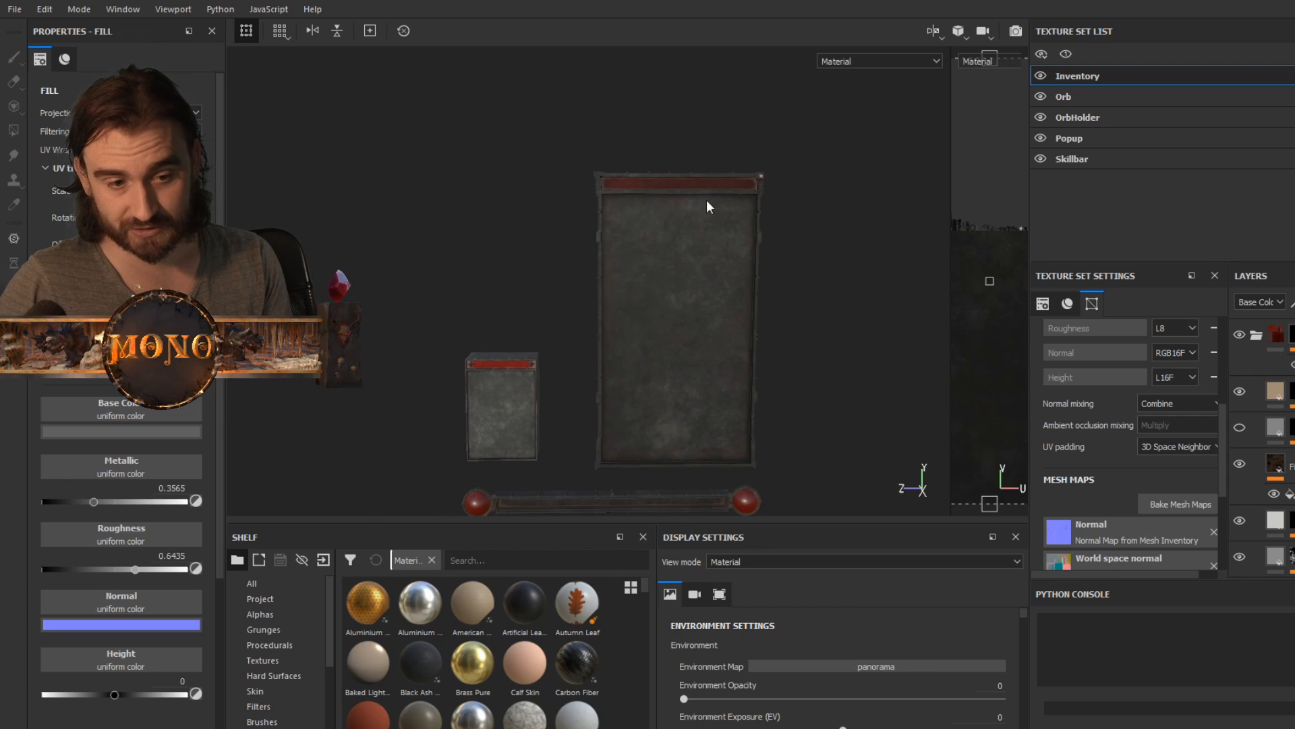
key(f)
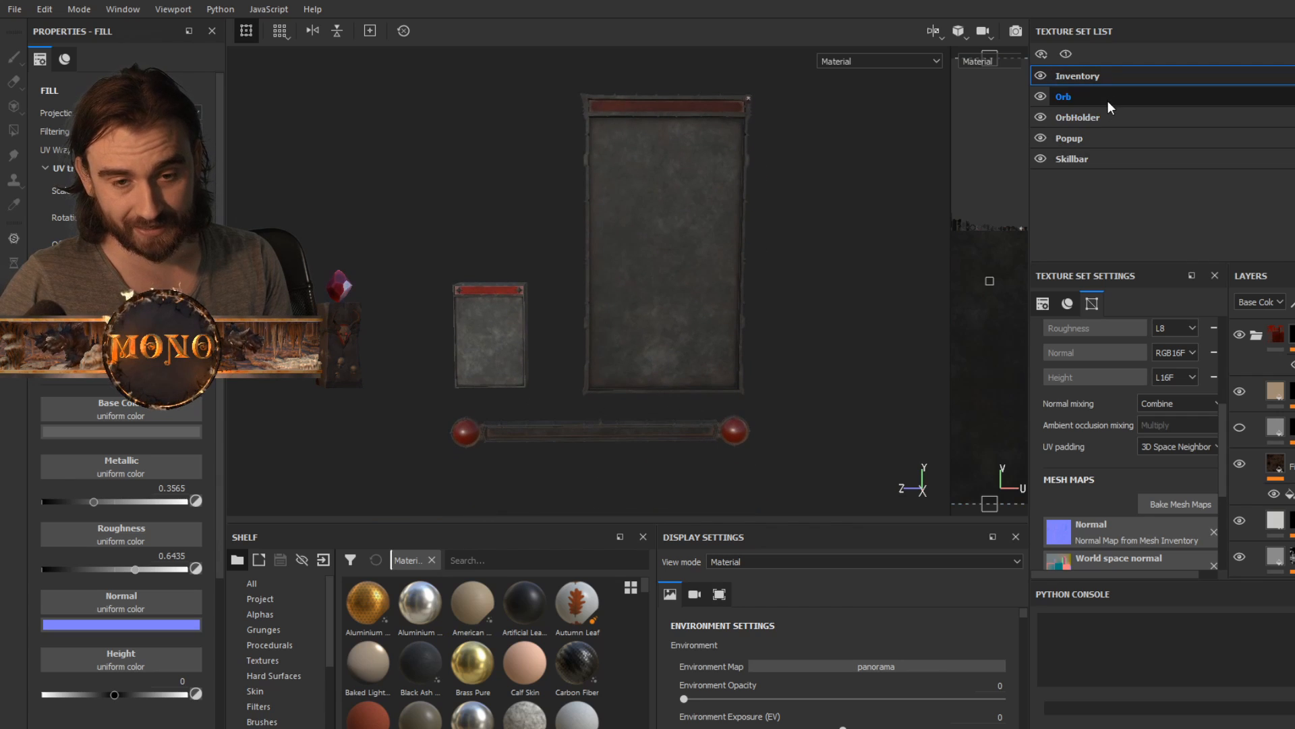
- View the OrbHolder and Skillbar texture sets in turn and return to the Inventory texture set
click(1107, 117)
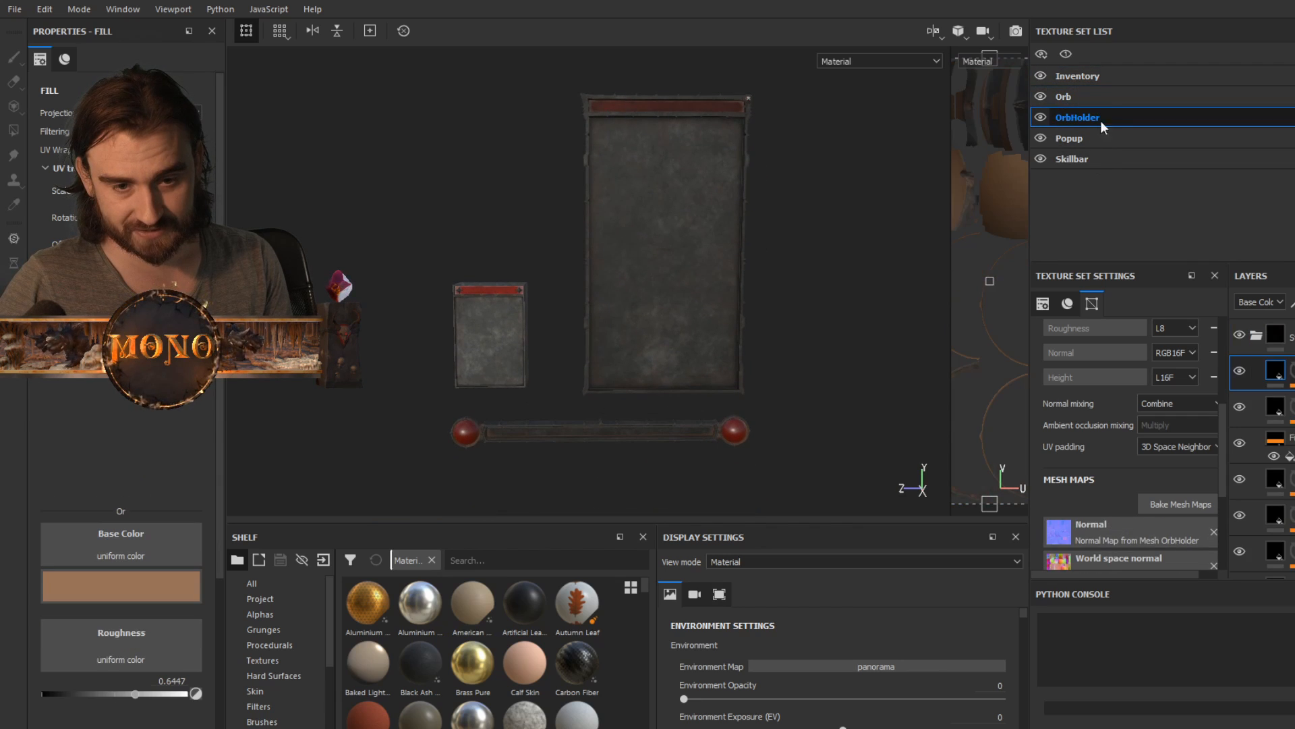
click(1099, 159)
click(1105, 76)
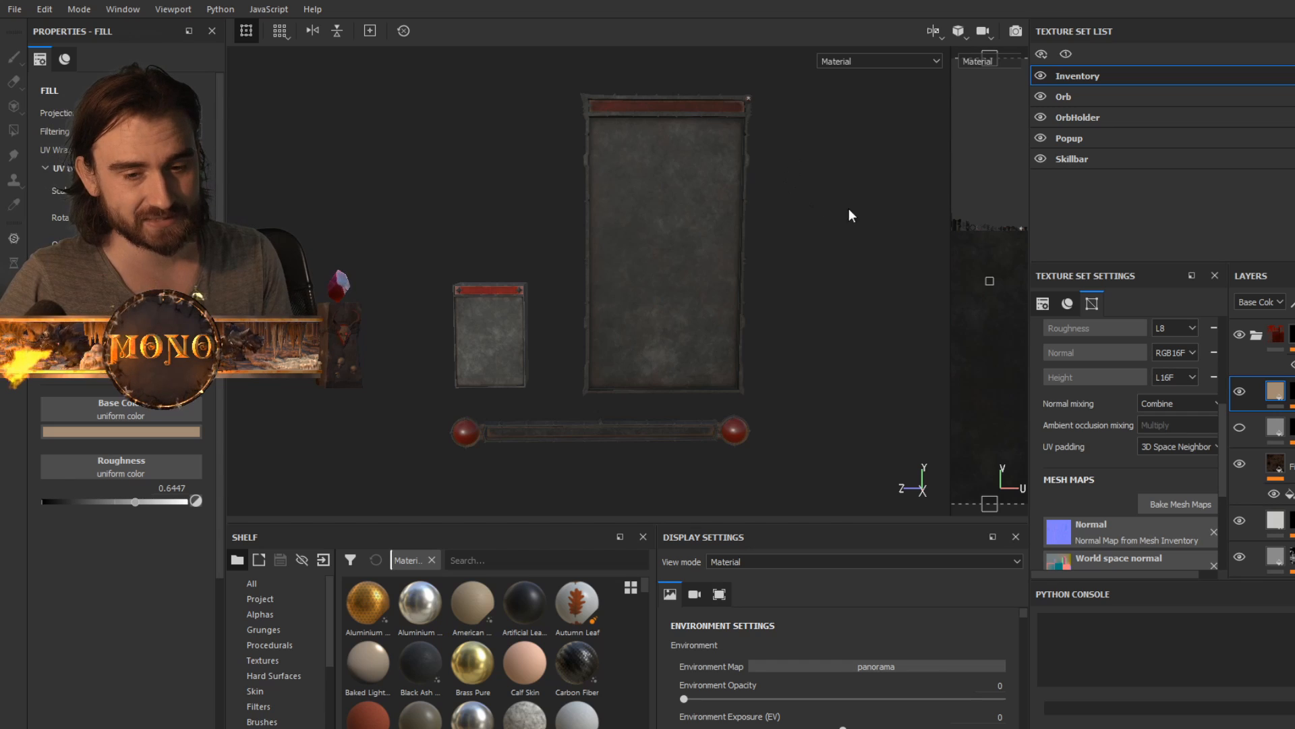
- Look through the Inventory texture set's layer stack from its top folder down to the base layer
click(1254, 334)
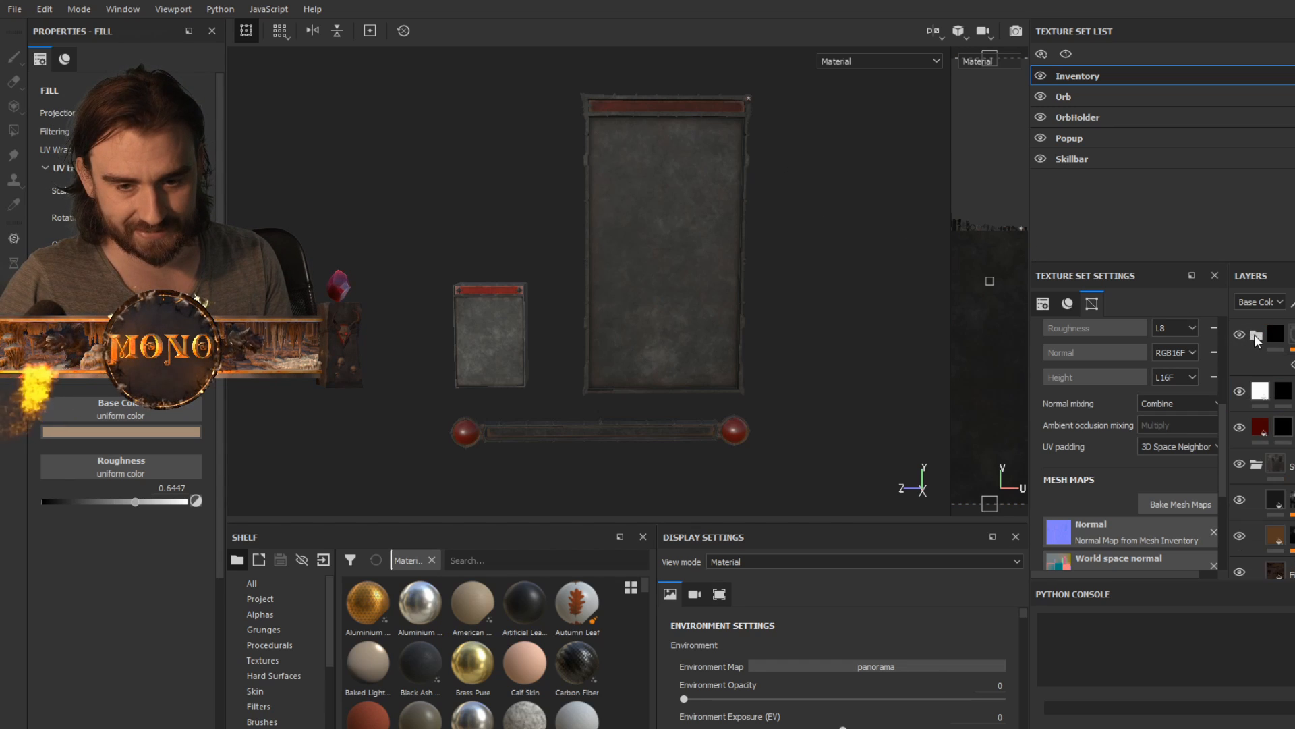
scroll(1285, 424, down, 6)
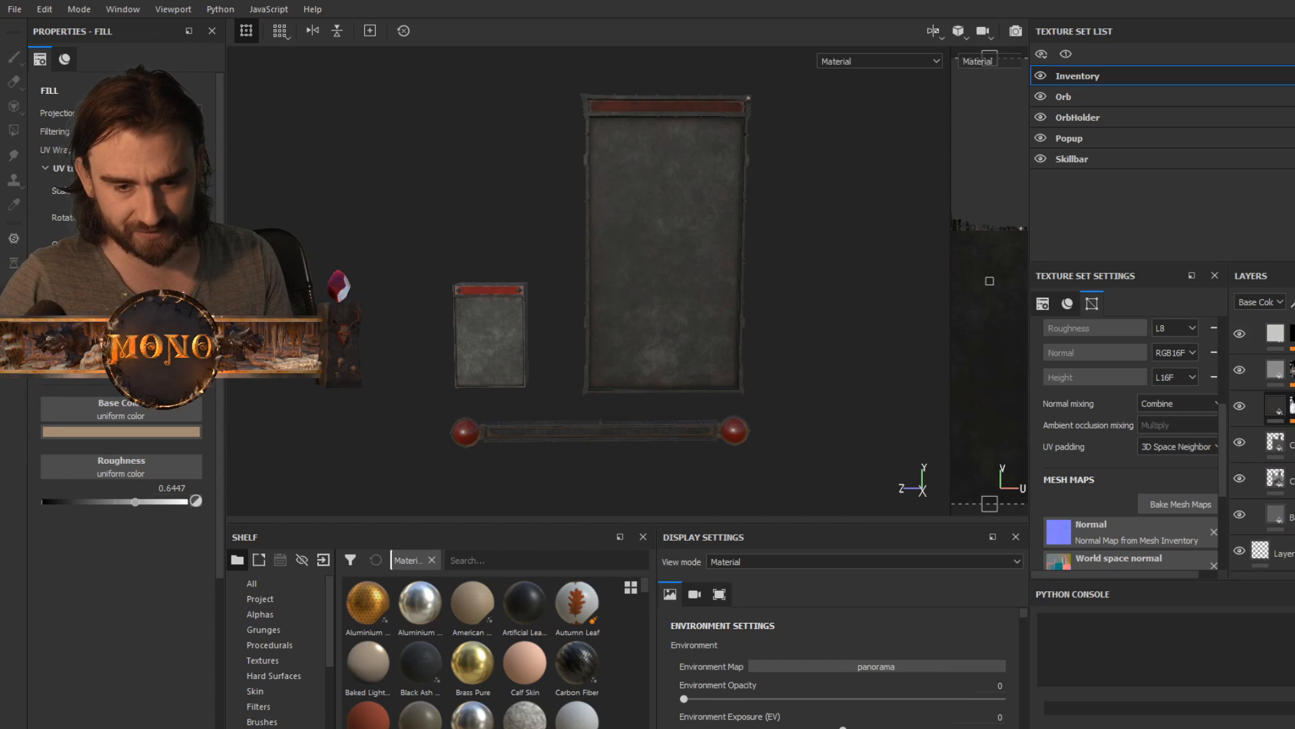
scroll(1262, 445, up, 6)
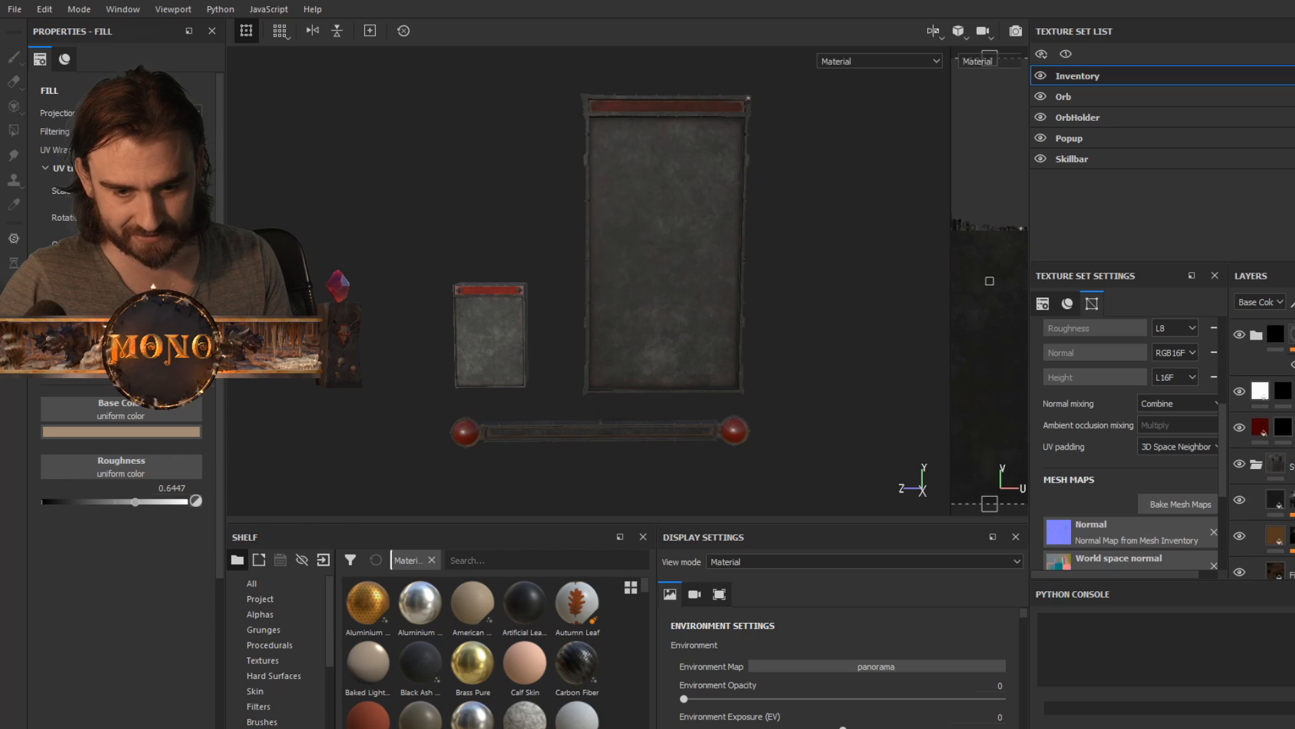
scroll(1261, 445, down, 2)
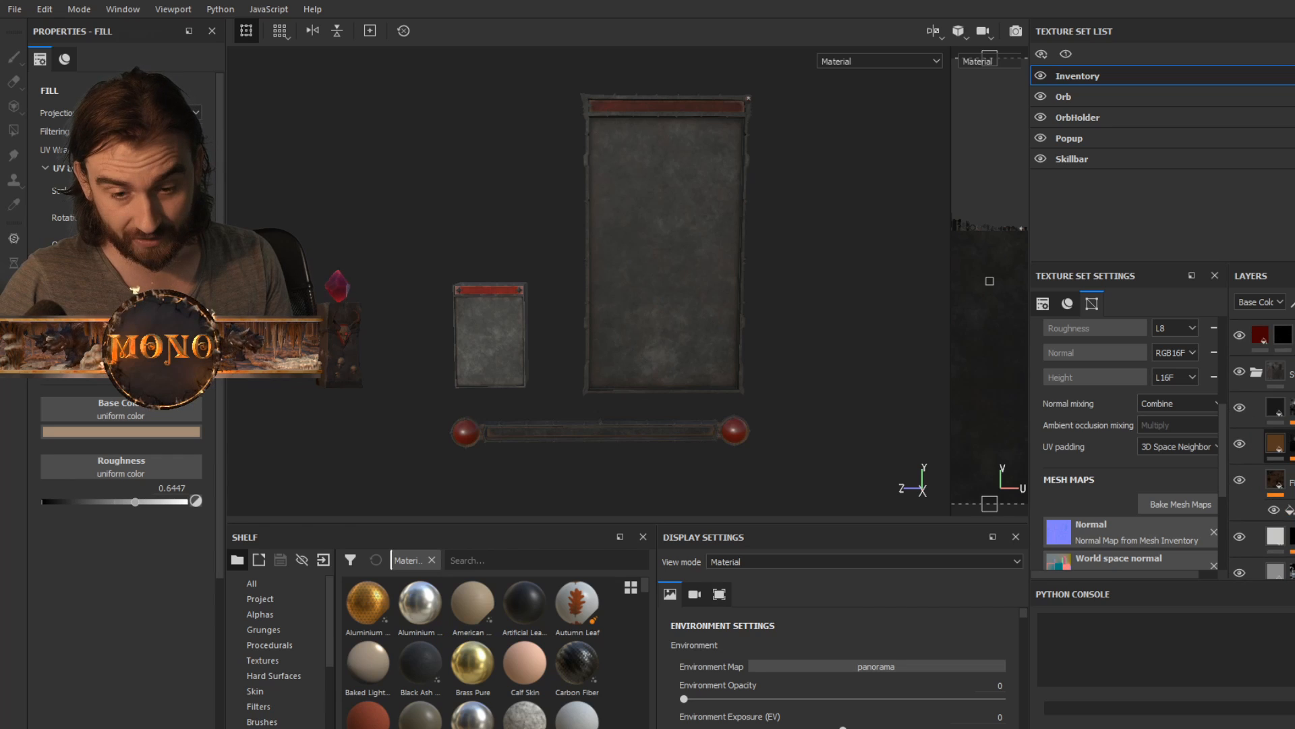
scroll(1261, 445, down, 3)
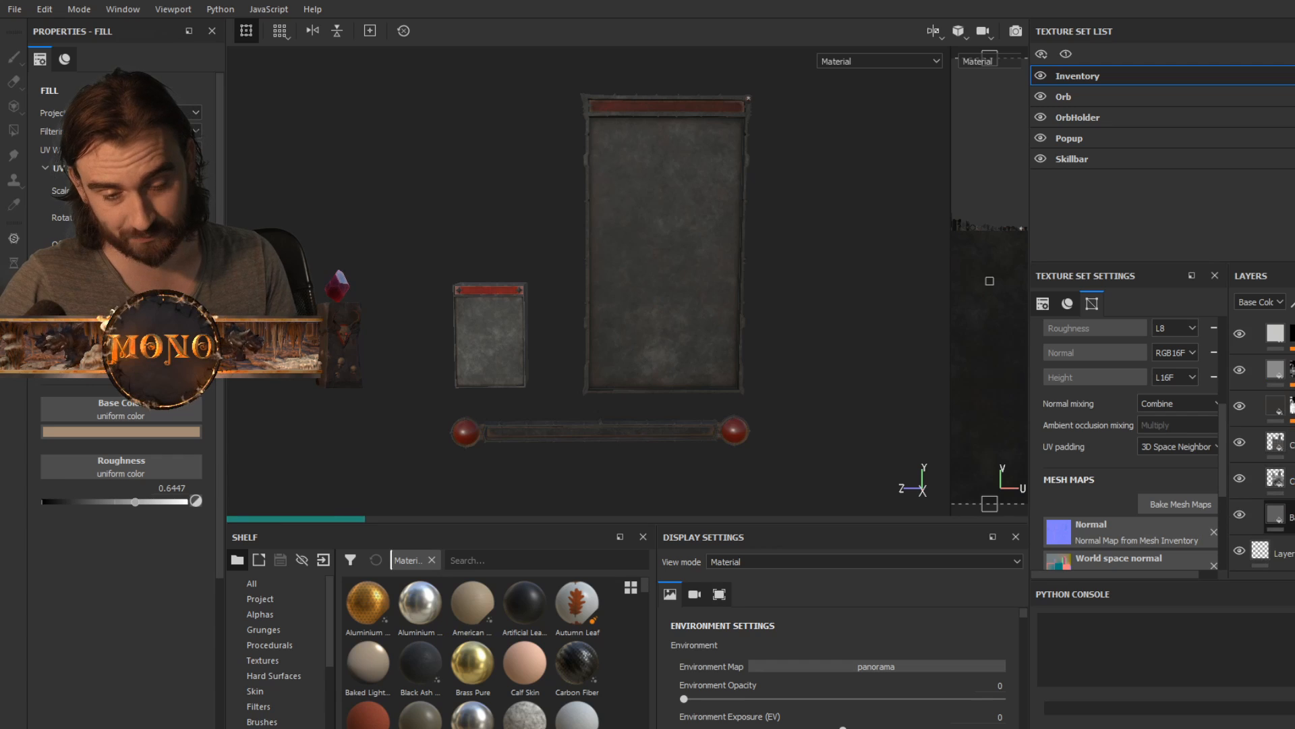
- Inspect the properties of the Inventory texture set's lower layers one by one, from the base fill upwards
click(1290, 517)
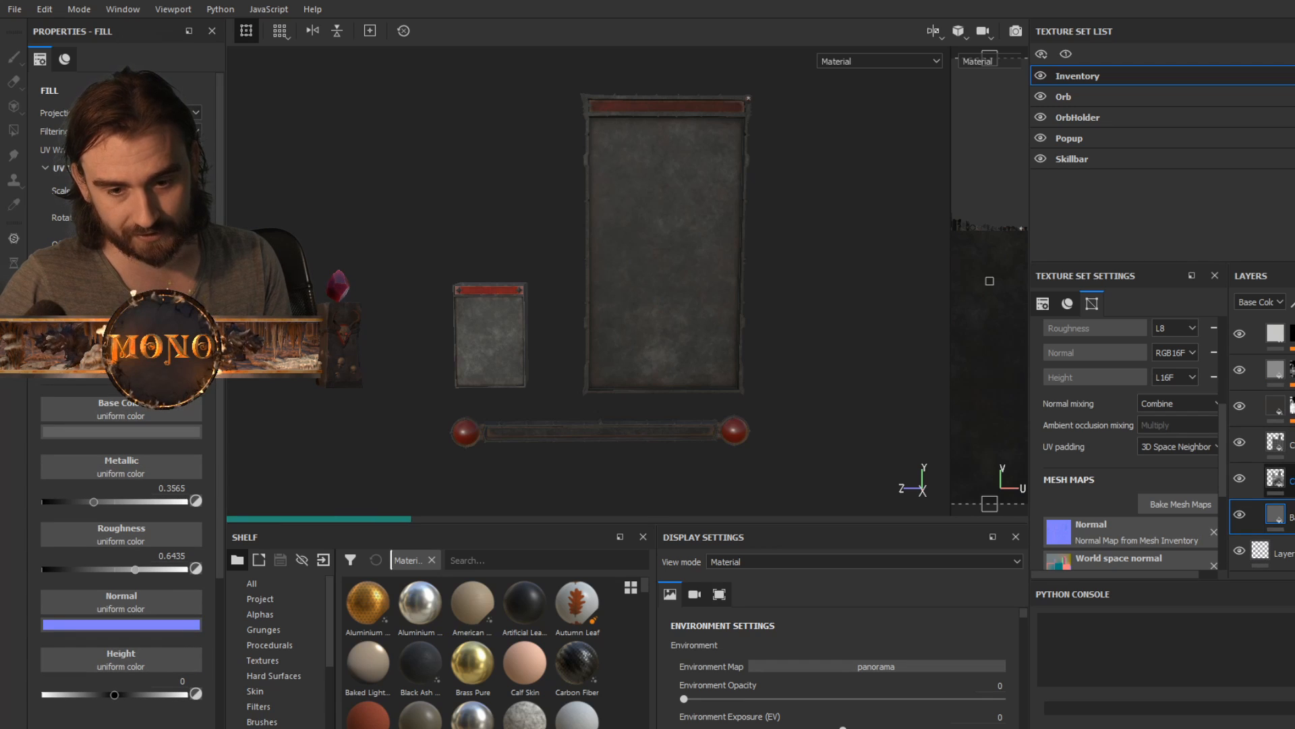
click(1290, 480)
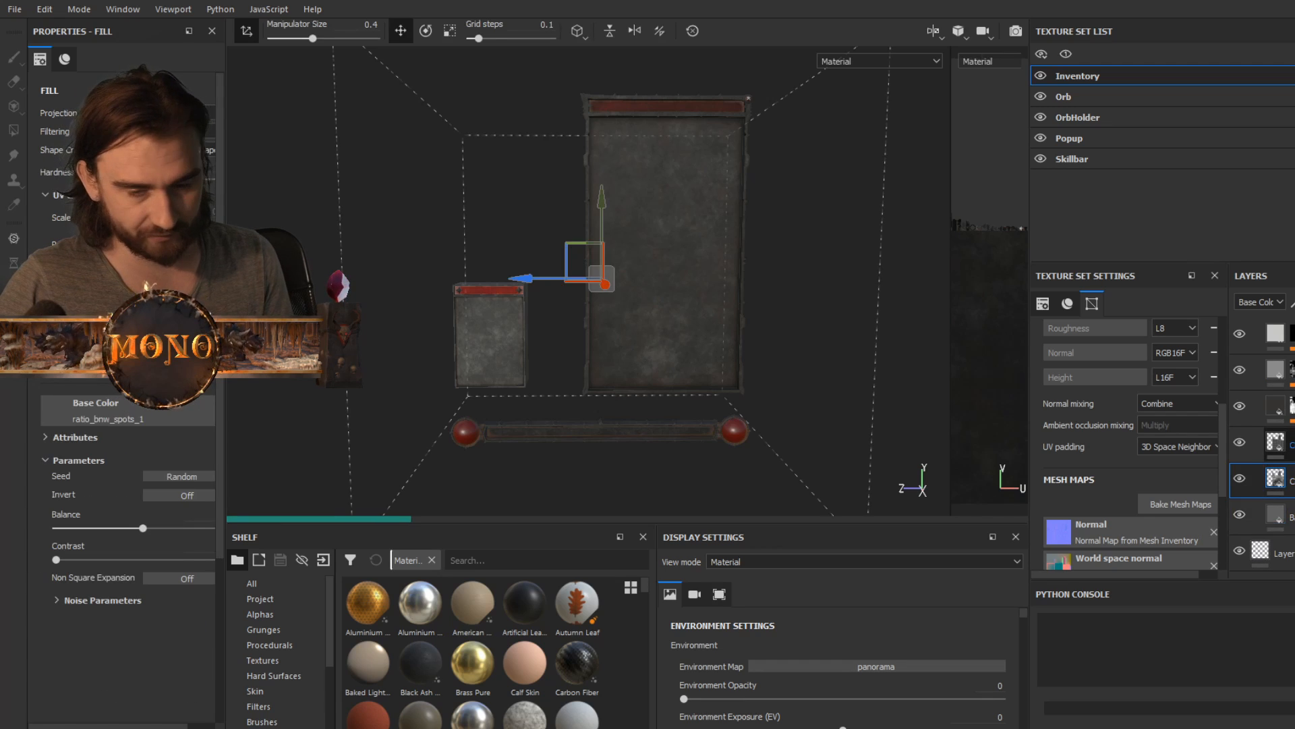
click(1290, 444)
click(1290, 407)
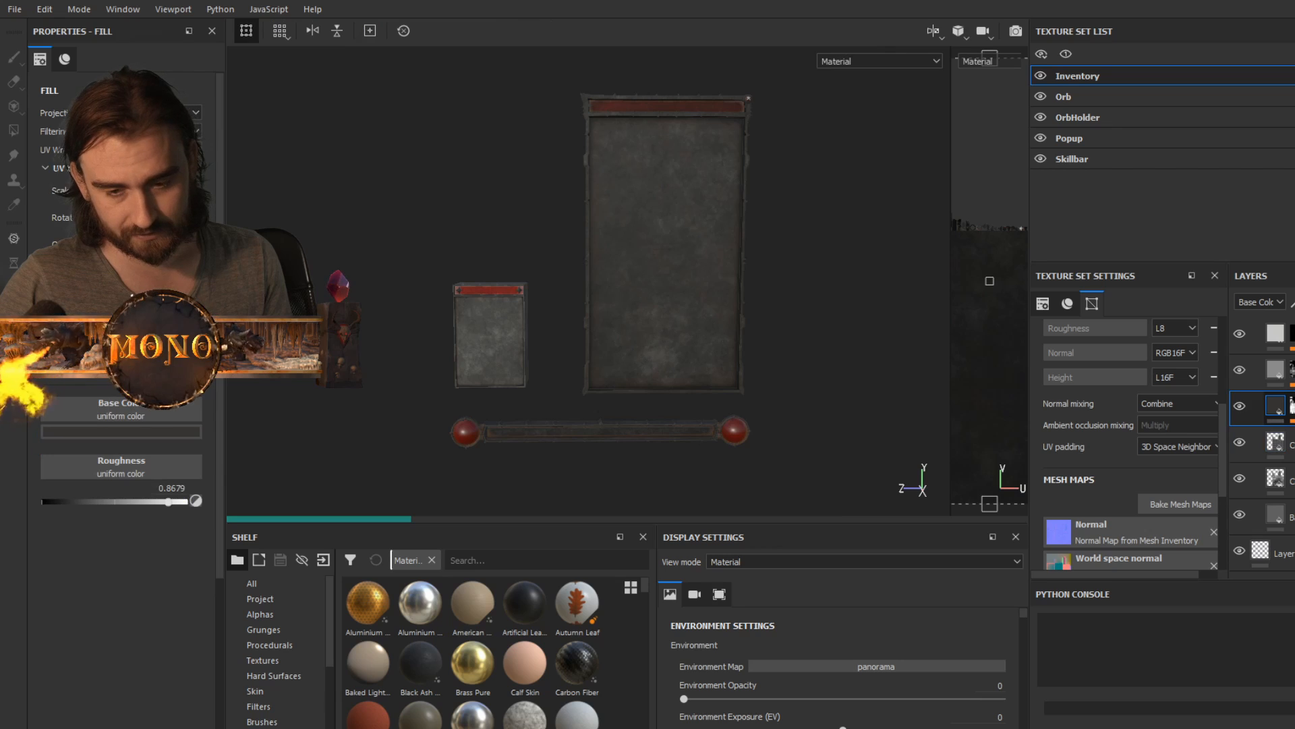
scroll(1290, 408, up, 1)
scroll(1290, 452, up, 1)
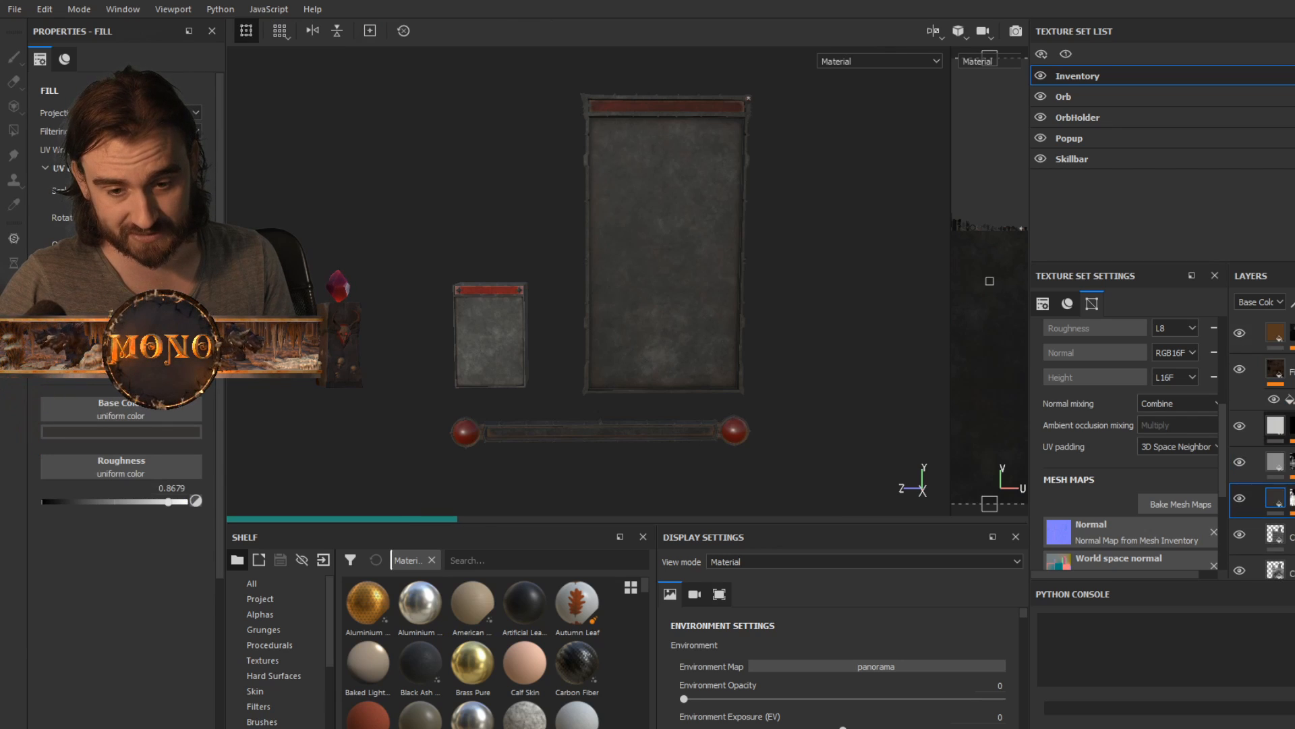
click(1290, 462)
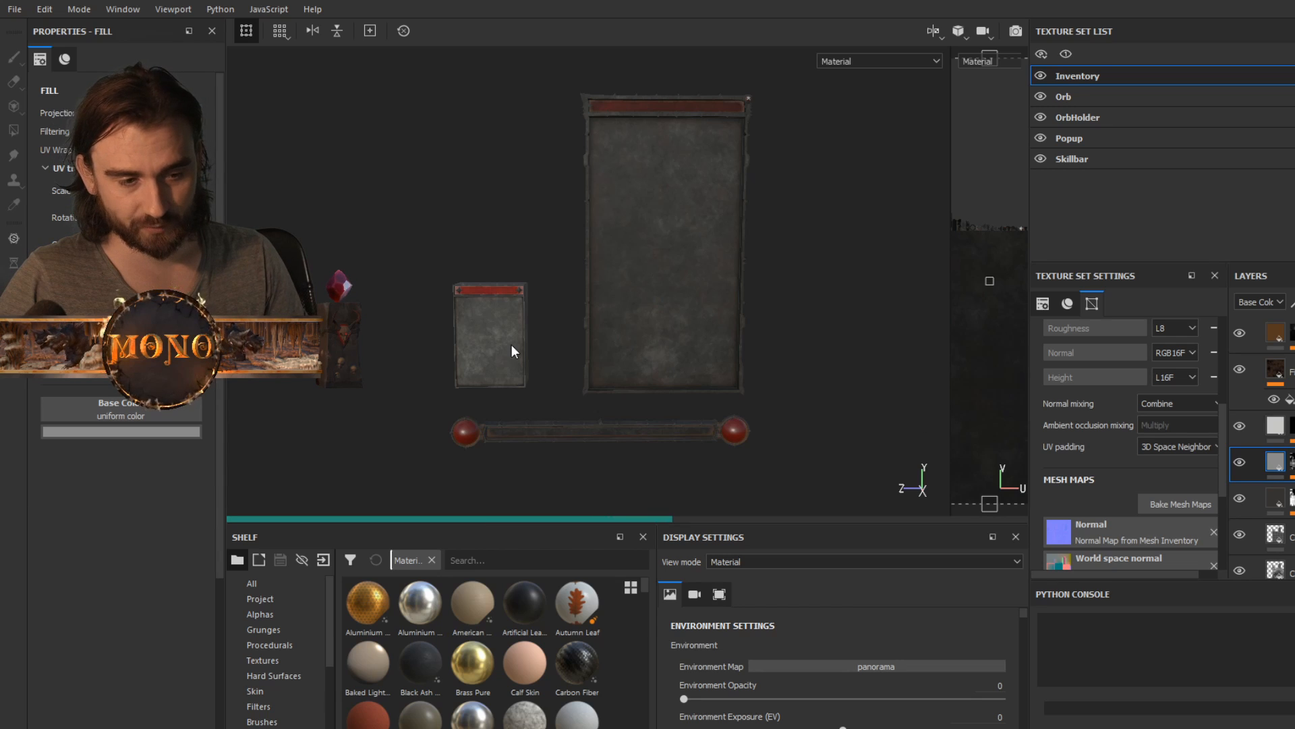
- Examine the item popup's texture up close and the inventory panel's red header and upper frame corners
scroll(507, 347, up, 3)
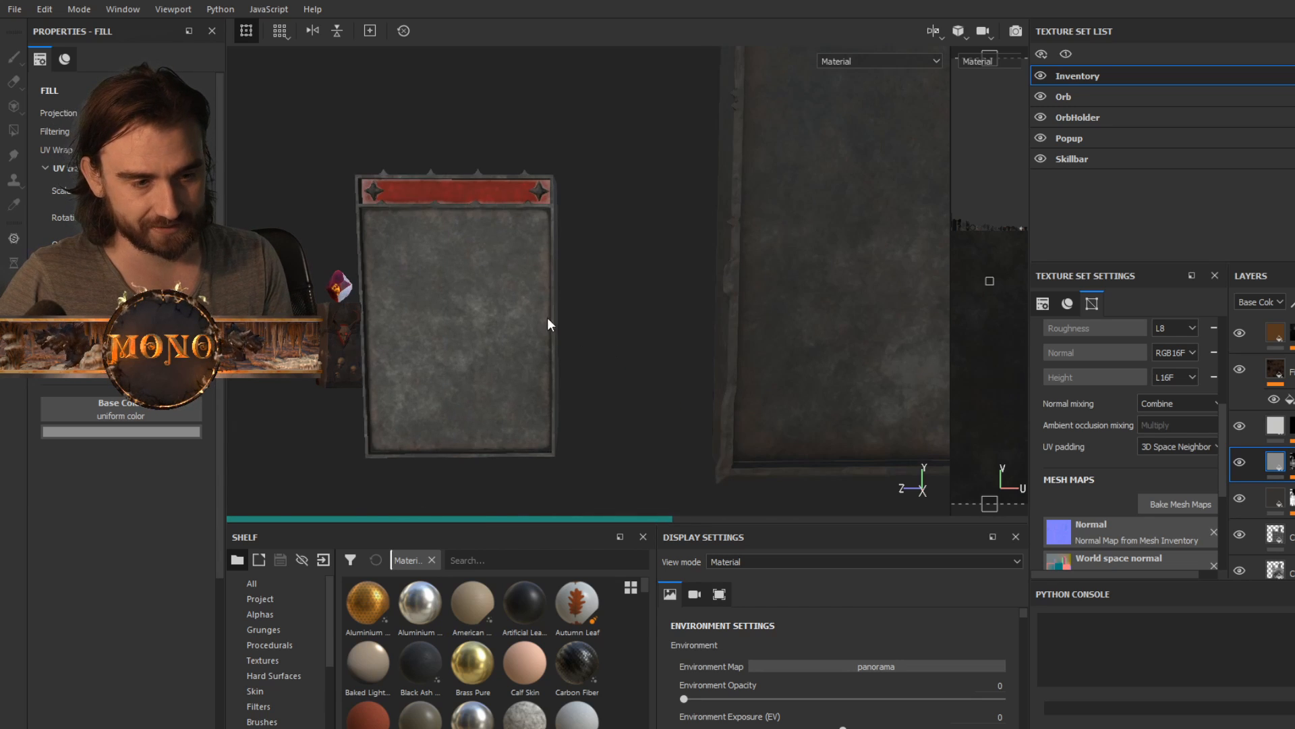
alt+drag(548, 317, 579, 341)
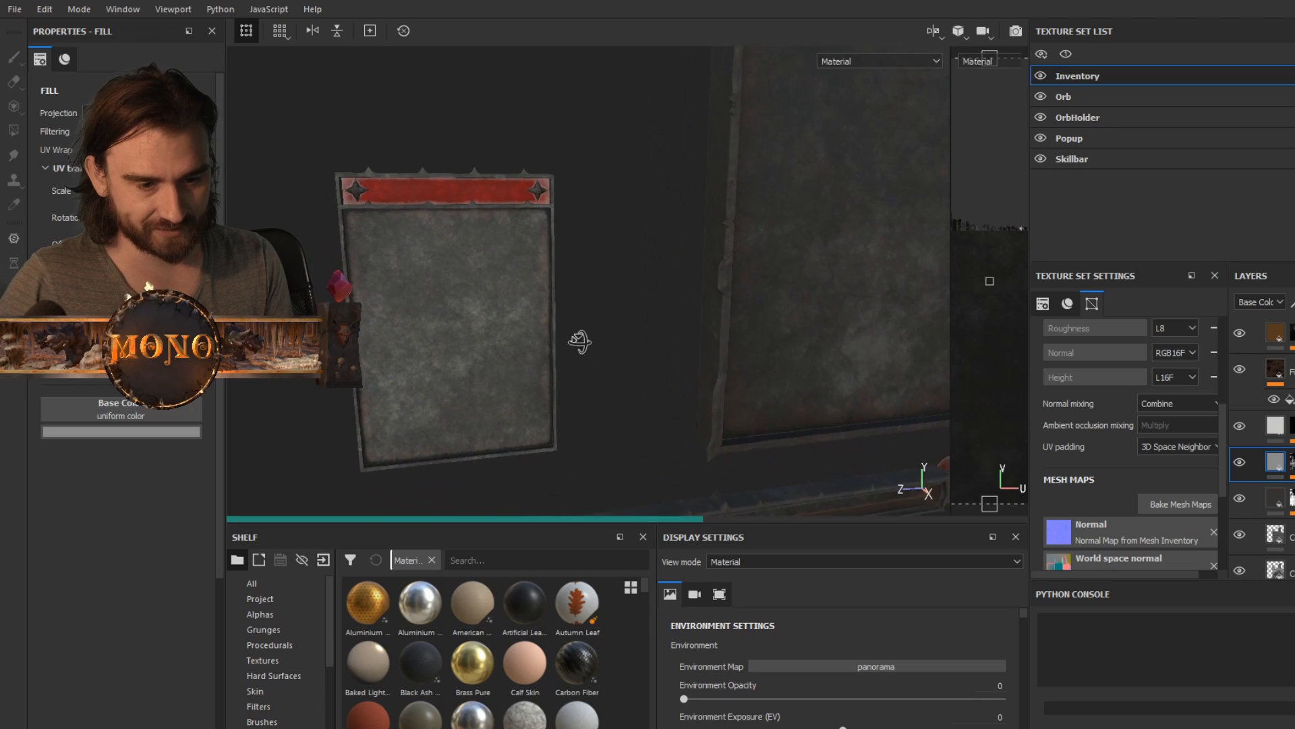
alt+middle_drag(669, 336, 533, 465)
alt+middle_drag(668, 232, 650, 452)
alt+middle_drag(714, 226, 705, 323)
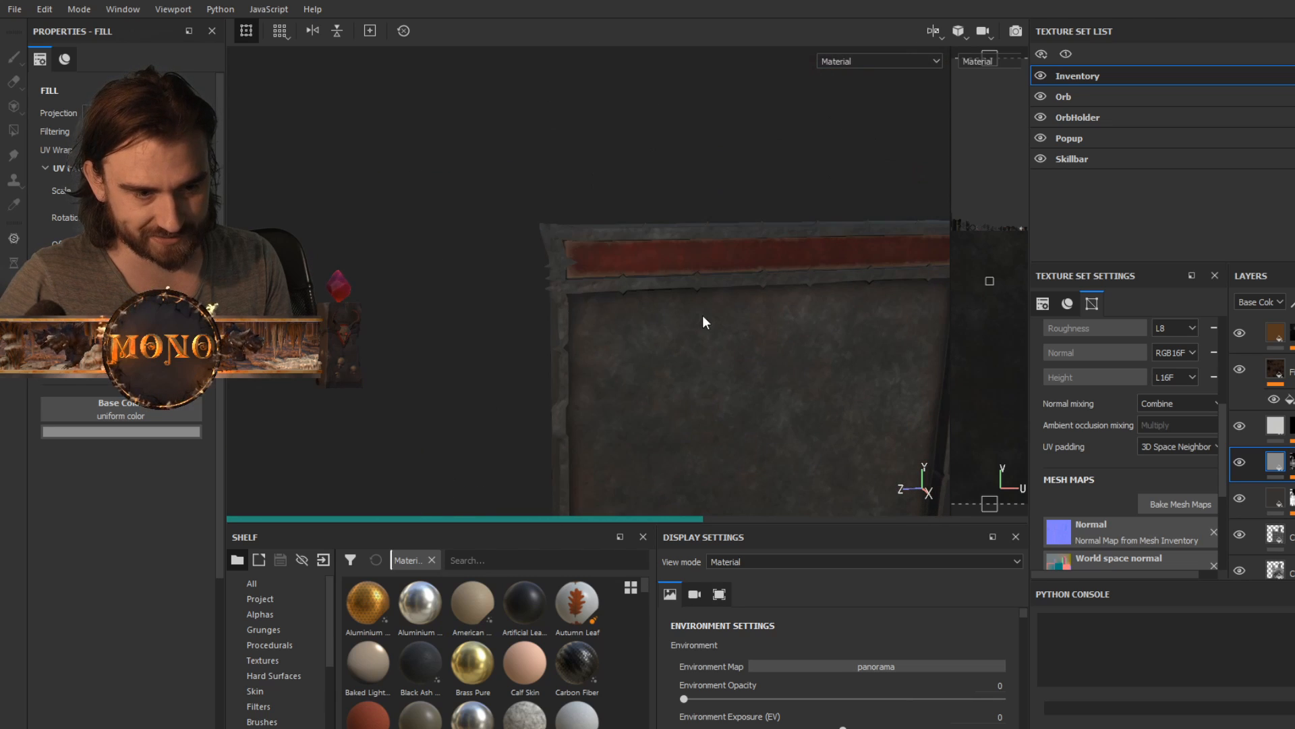
alt+drag(709, 334, 665, 310)
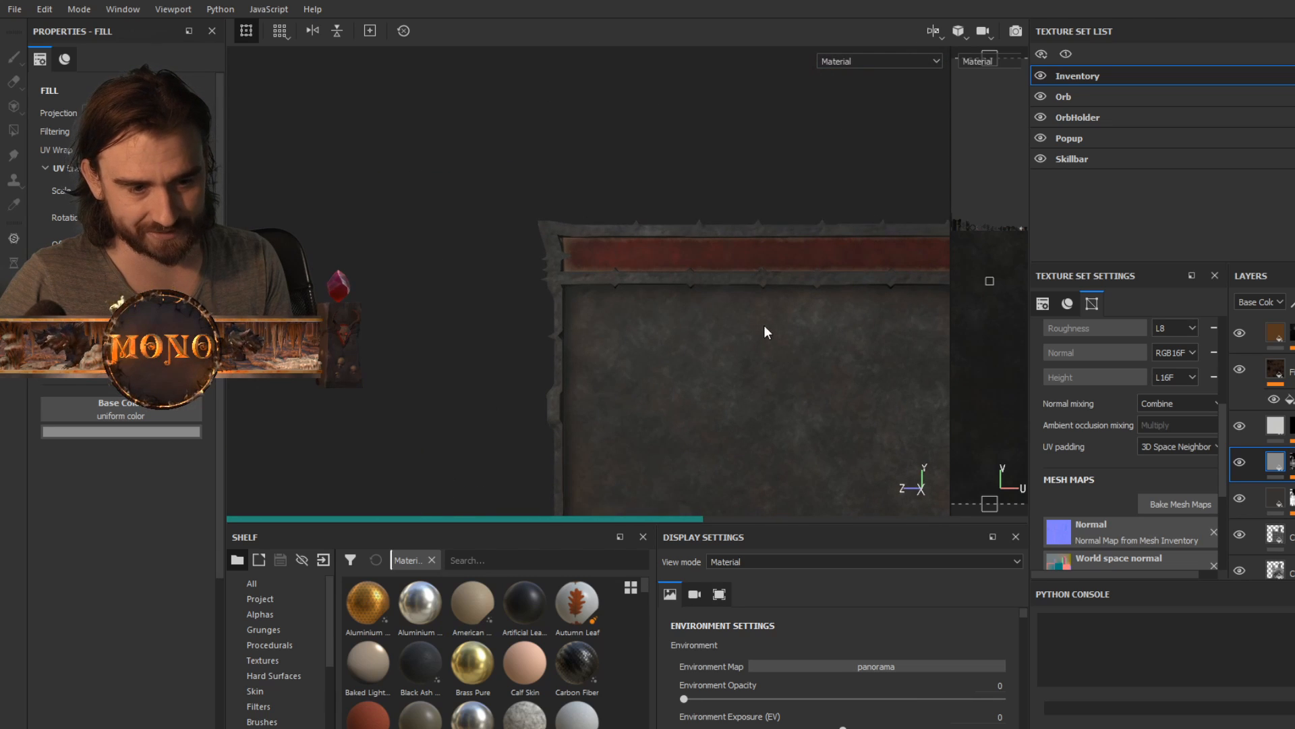
alt+middle_drag(692, 254, 684, 243)
alt+middle_drag(593, 251, 479, 237)
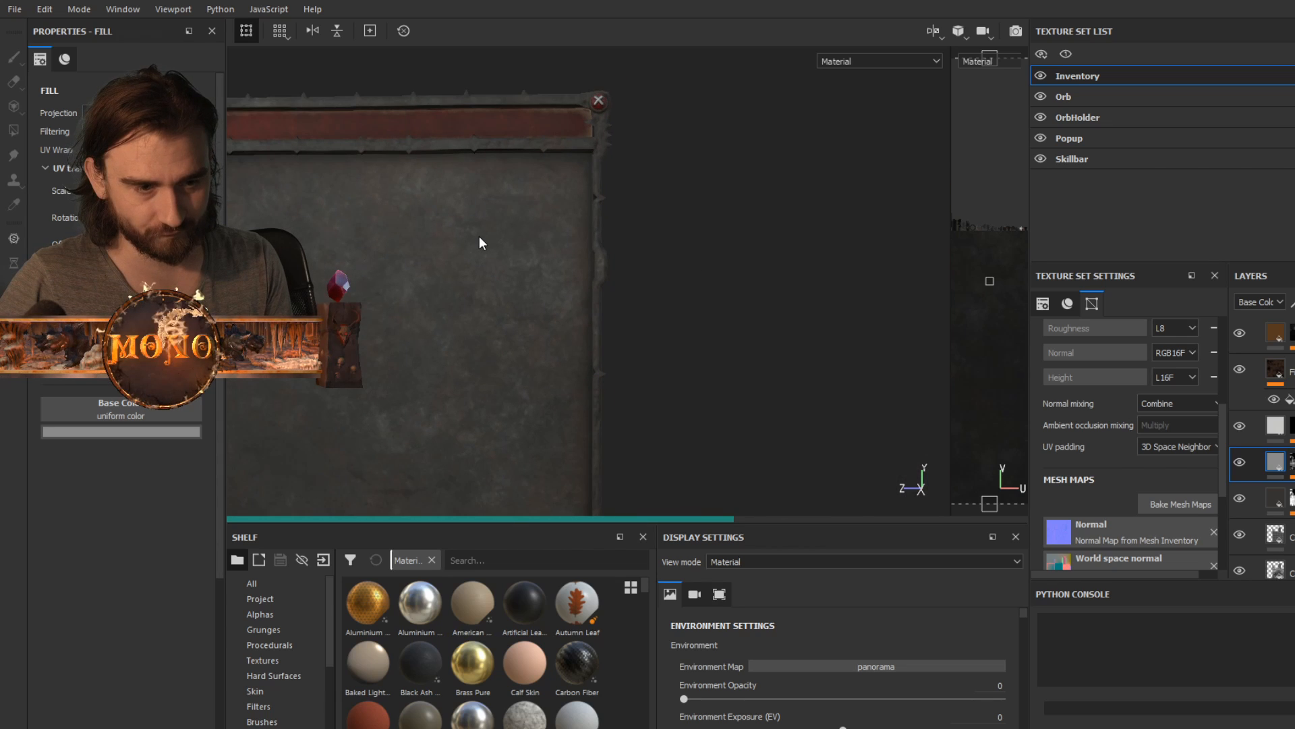
- Examine the full inventory panel's stone texture and compare it with the item popup, skill bar and orbs
scroll(479, 236, up, 2)
scroll(479, 237, down, 5)
alt+middle_drag(439, 284, 538, 195)
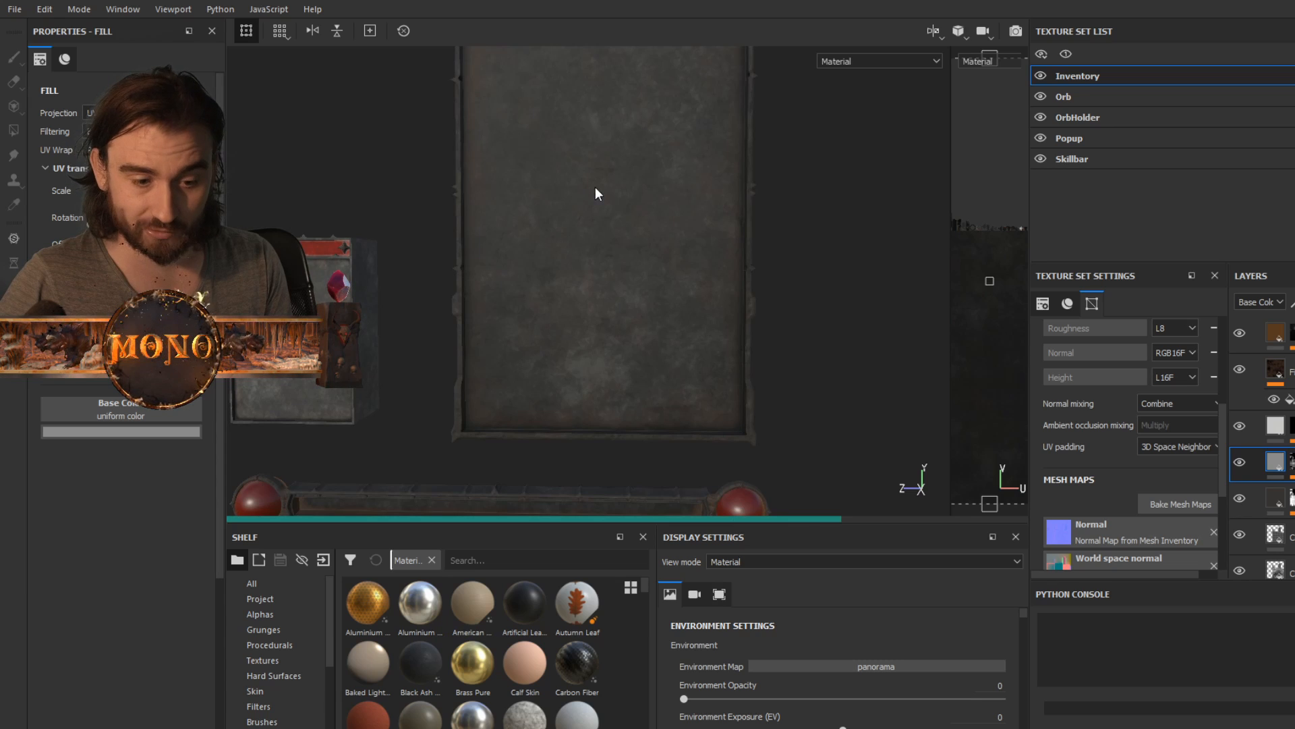
alt+middle_drag(524, 303, 580, 384)
alt+middle_drag(617, 148, 592, 310)
mouse_move(589, 252)
alt+mouse_down()
mouse_move(620, 260)
mouse_move(602, 254)
mouse_move(608, 266)
alt+mouse_up()
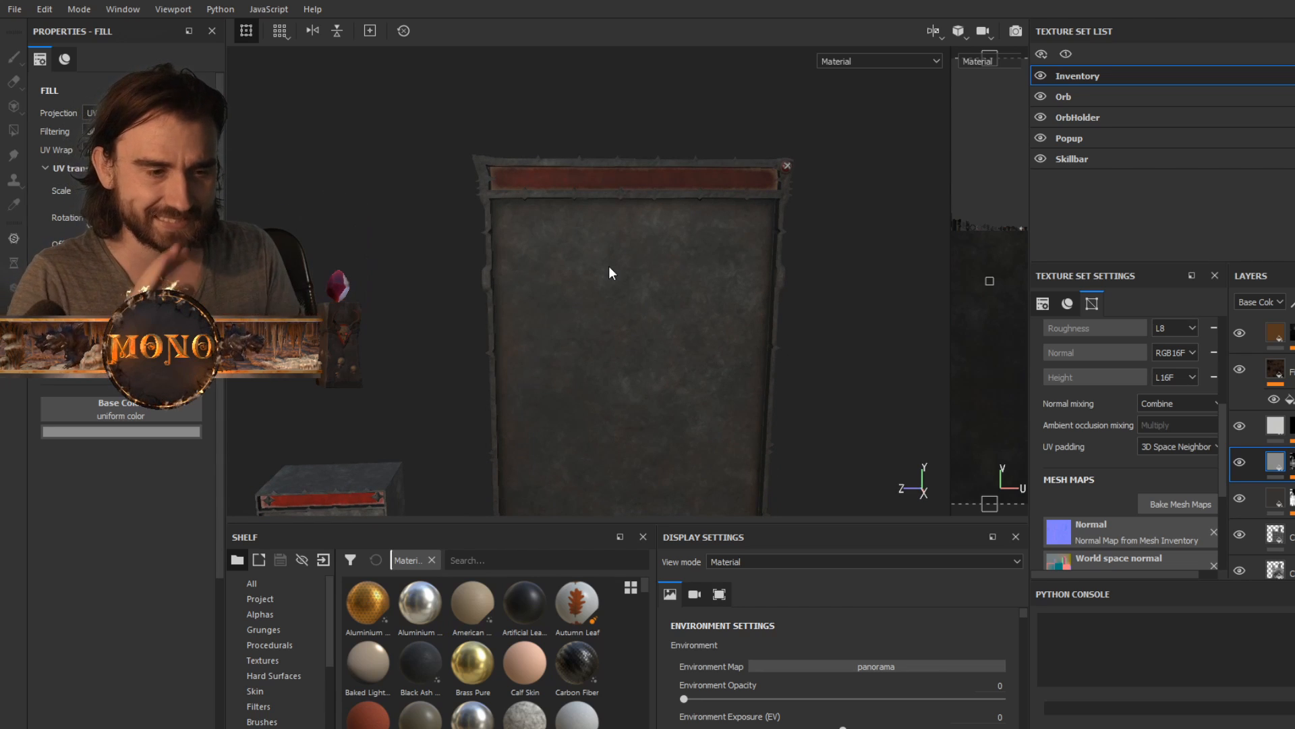
alt+drag(608, 265, 657, 236)
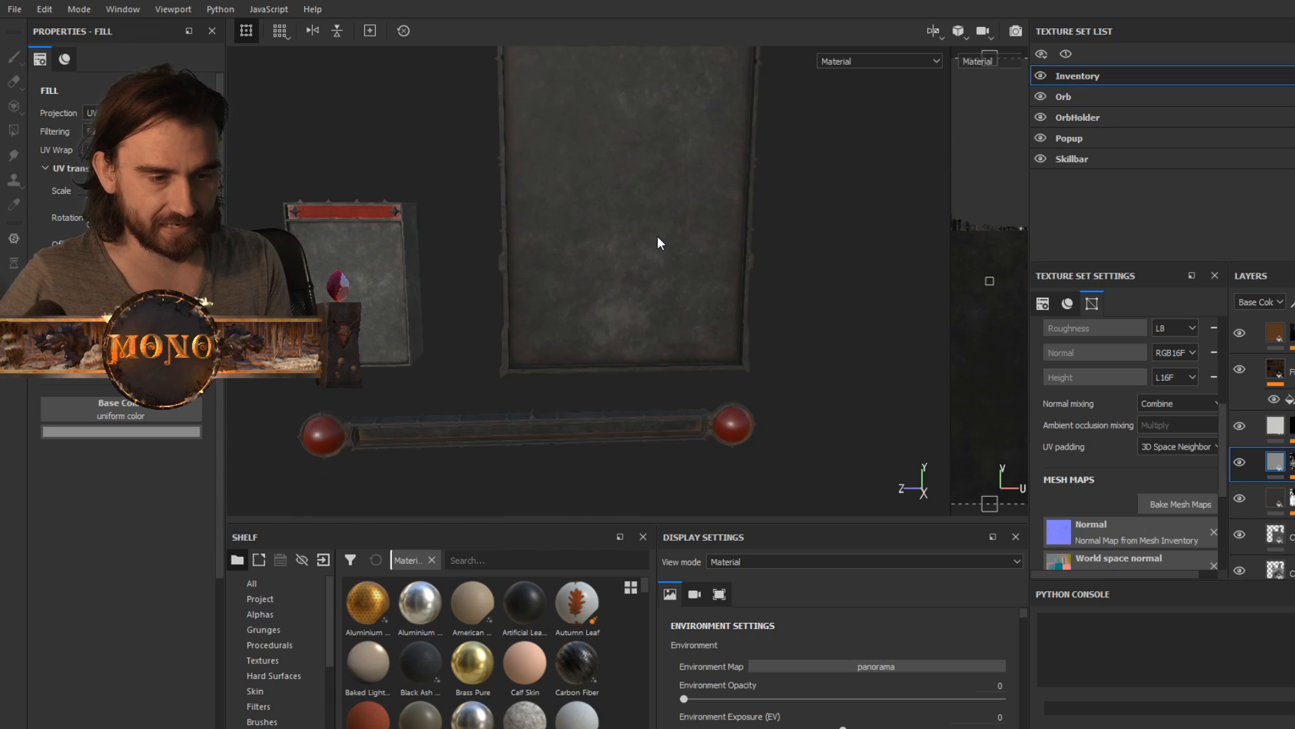
scroll(657, 236, up, 1)
scroll(613, 236, down, 3)
alt+middle_drag(614, 194, 621, 265)
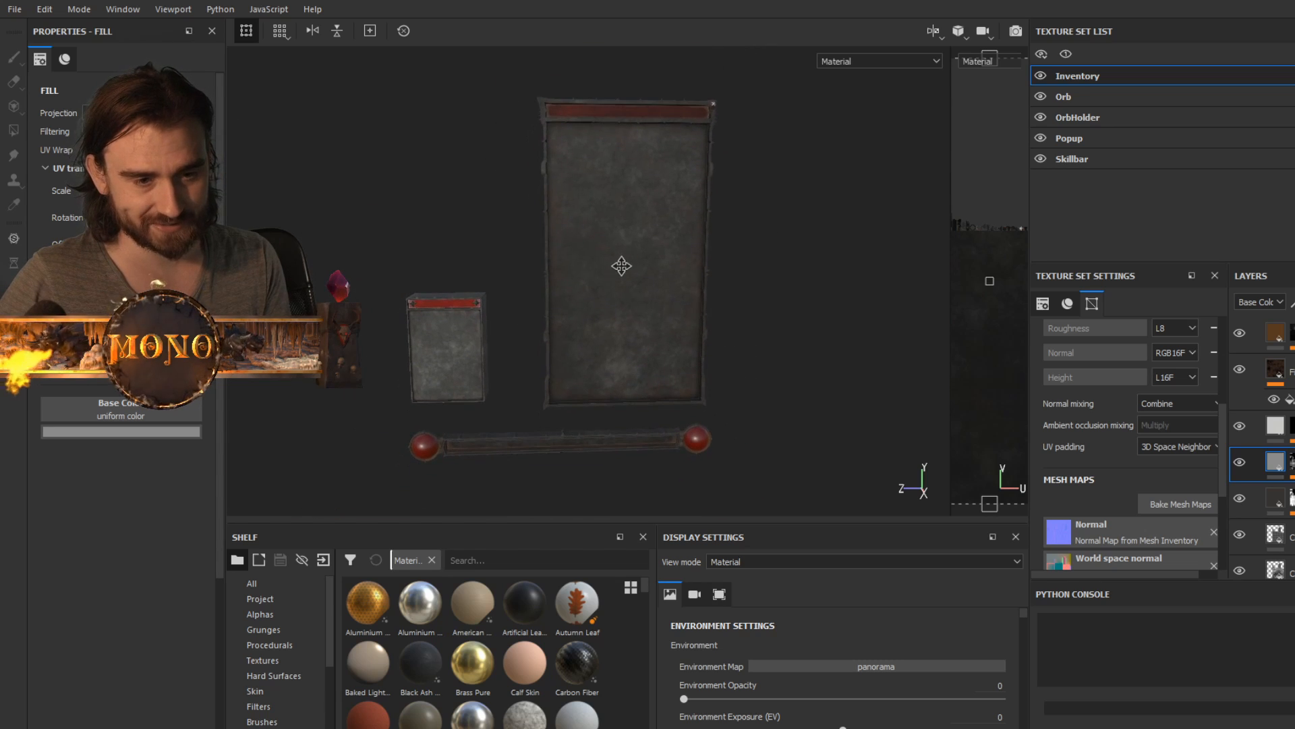
scroll(622, 267, down, 2)
scroll(622, 265, up, 3)
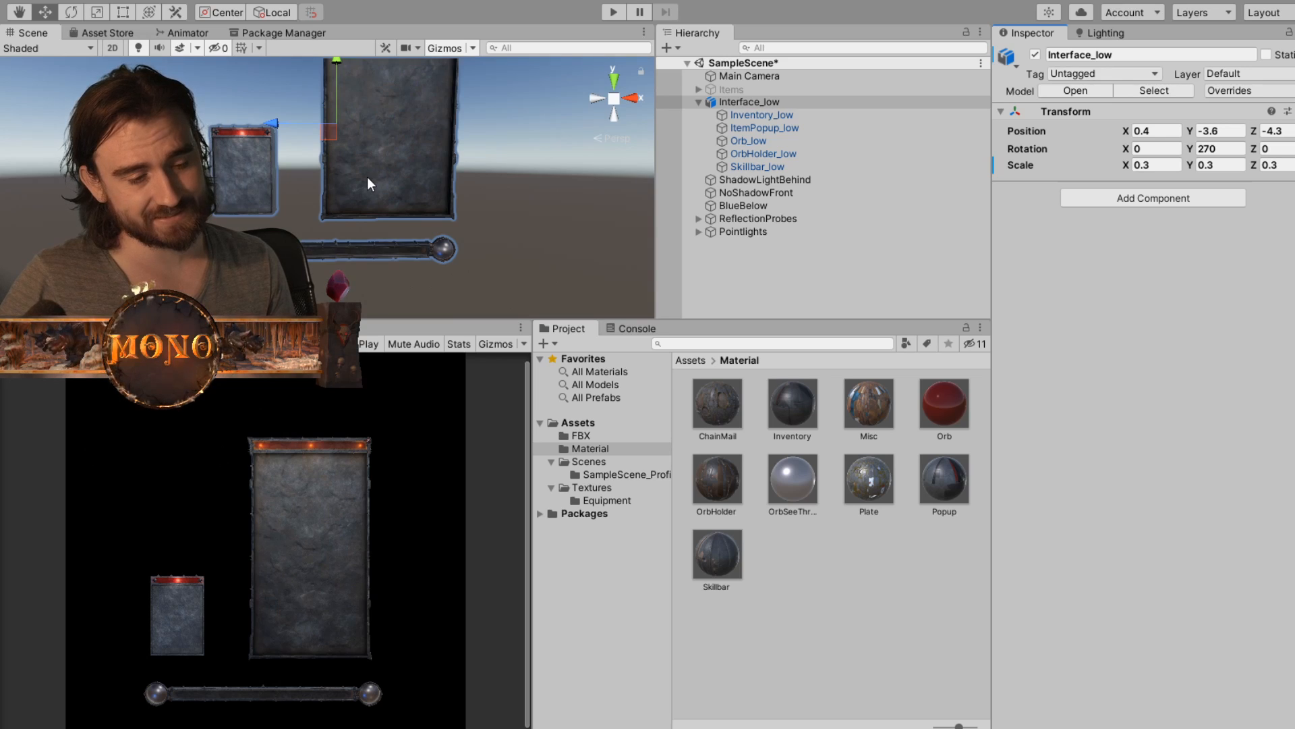
- In Unity, view the Interface_low inventory panel in the scene and select the Main Camera
middle_drag(377, 148, 362, 232)
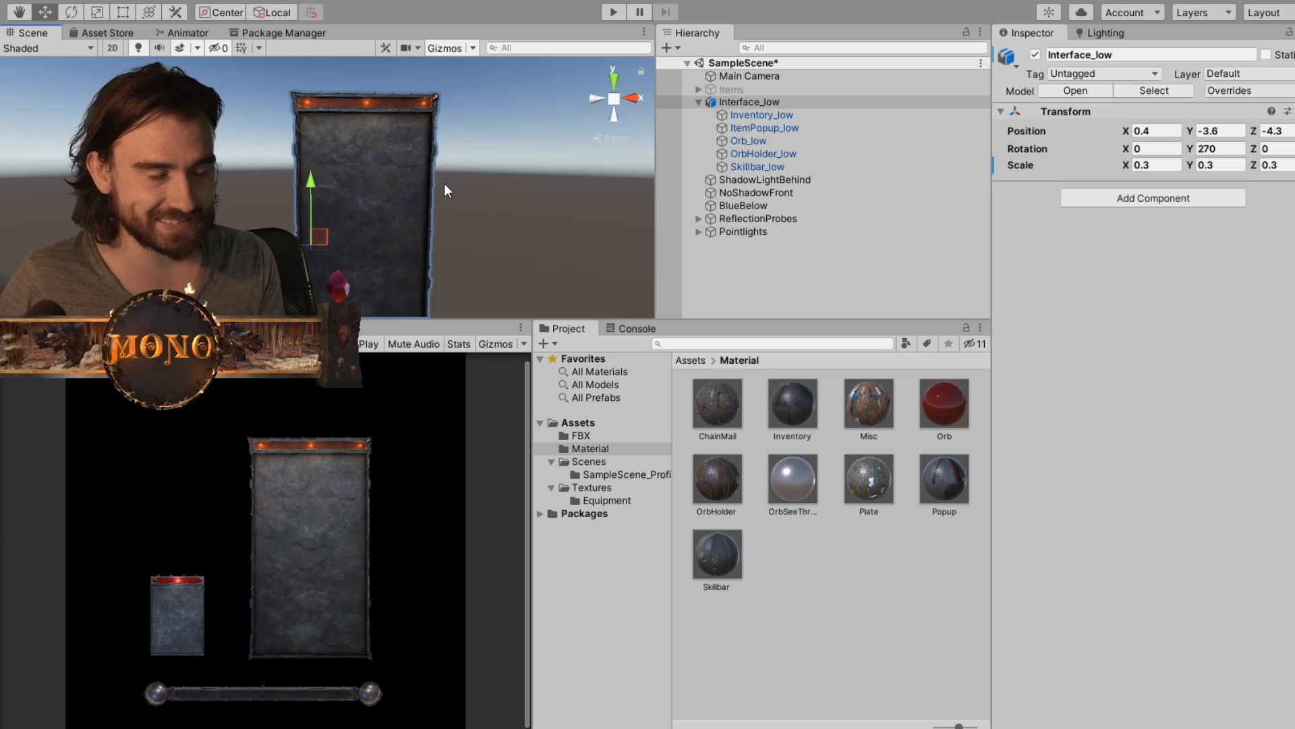
scroll(442, 193, up, 1)
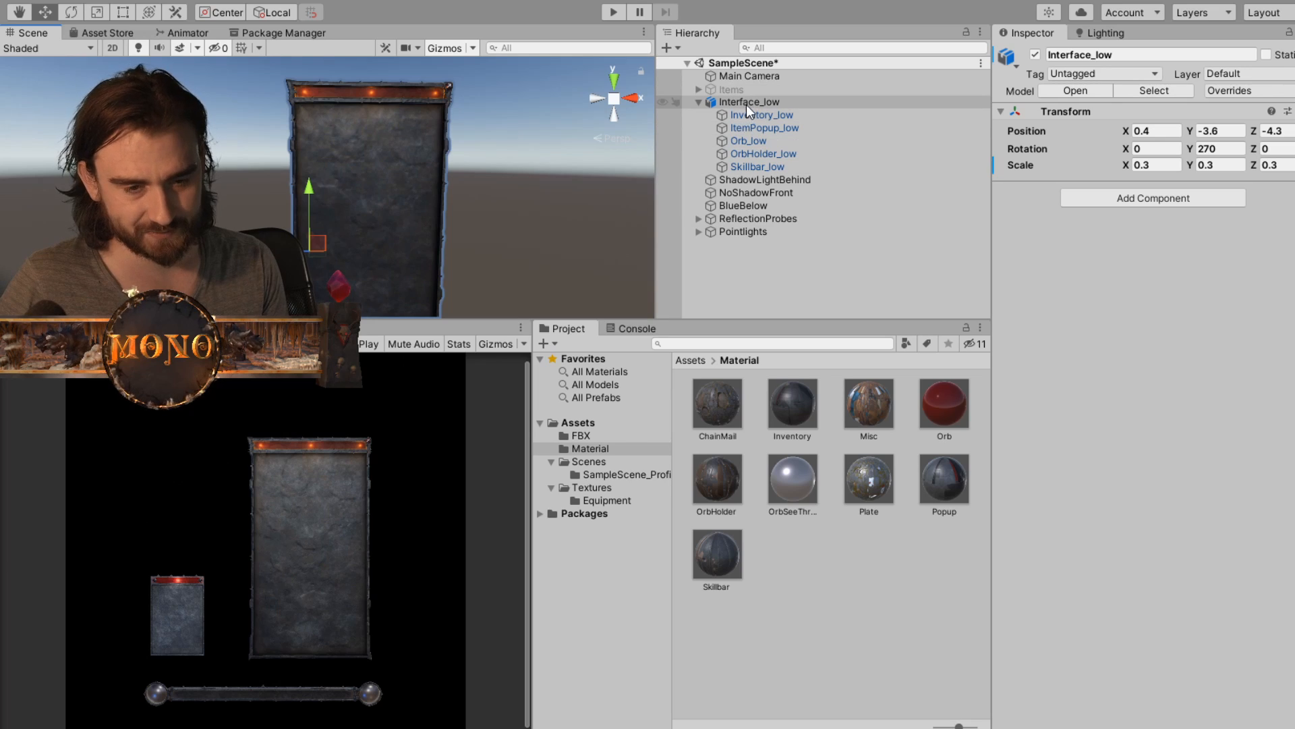
mouse_move(414, 215)
middle_down()
mouse_move(411, 194)
mouse_move(405, 230)
middle_up()
scroll(405, 230, up, 1)
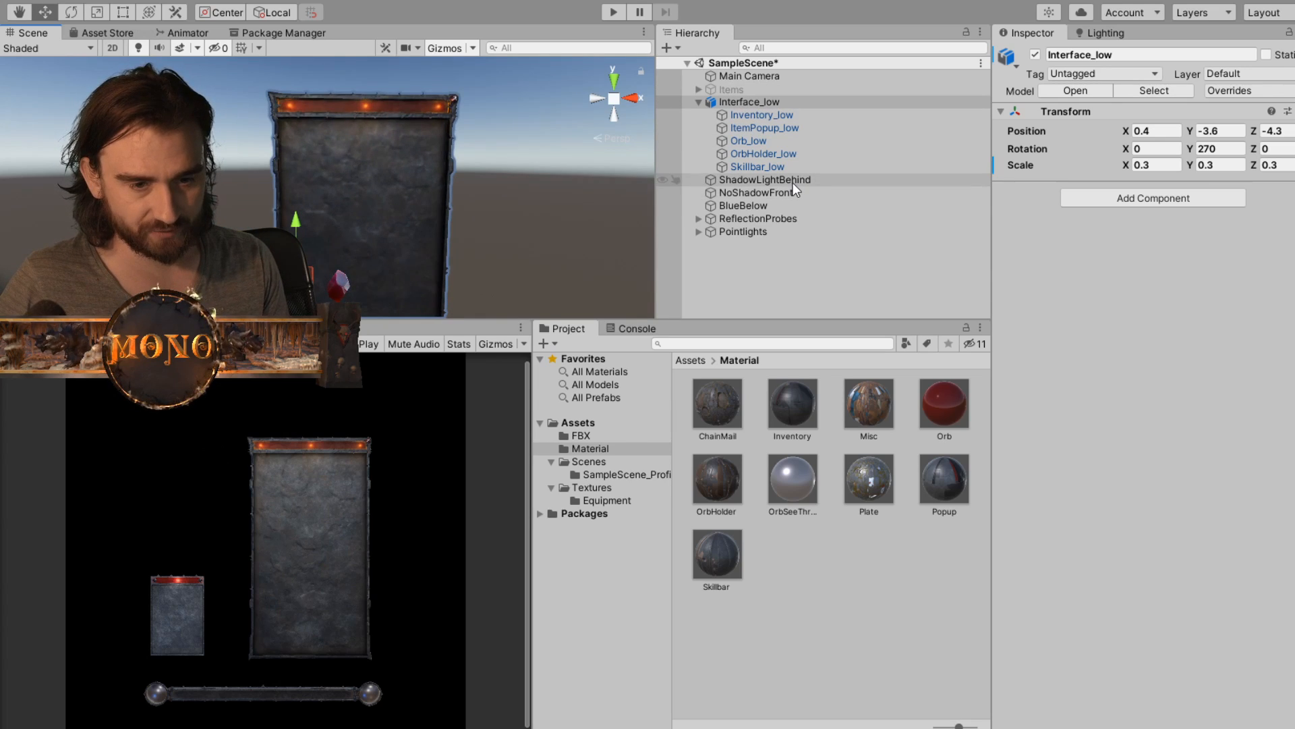
click(777, 74)
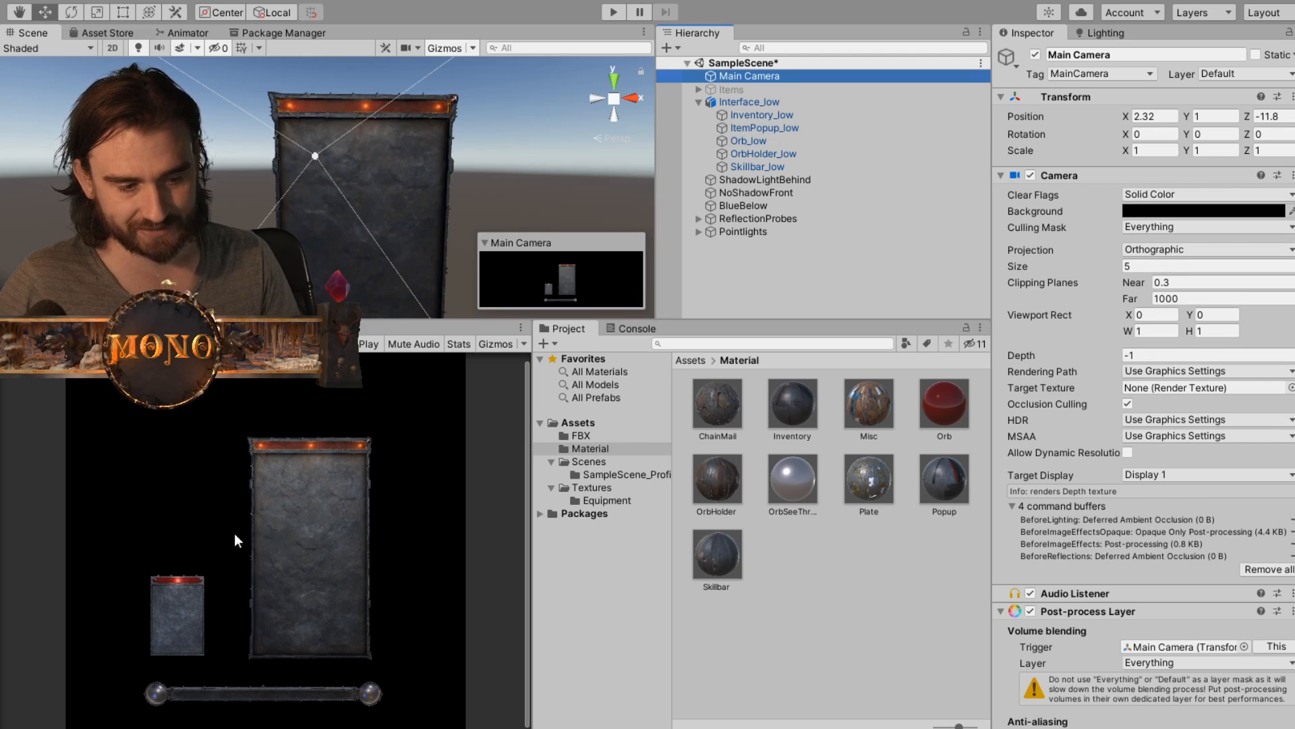
- Try moving the Interface_low model in the scene, undo the move and view the inventory panel from the front
click(383, 157)
scroll(347, 145, up, 3)
middle_drag(346, 144, 463, 138)
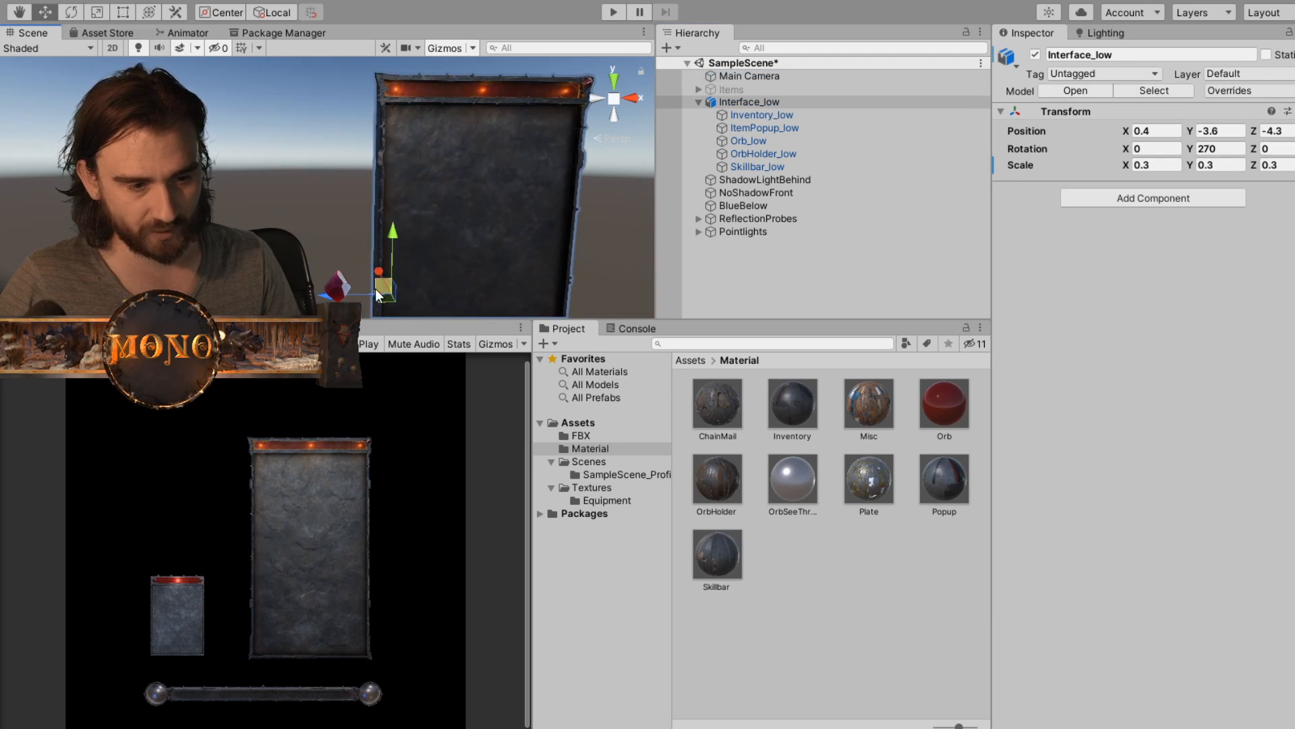
drag(376, 293, 319, 187)
key(ctrl+z)
middle_drag(480, 217, 325, 215)
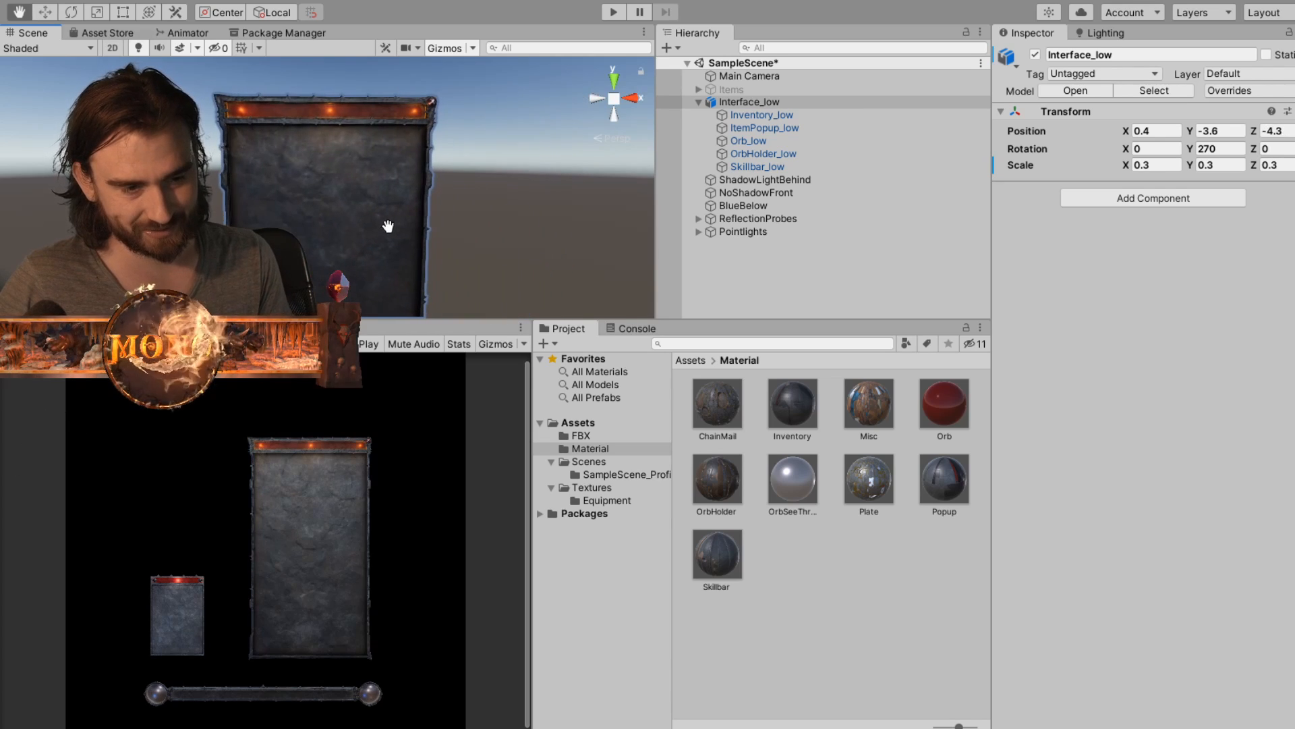
- Inspect the Main Camera's settings and open its background colour
click(762, 77)
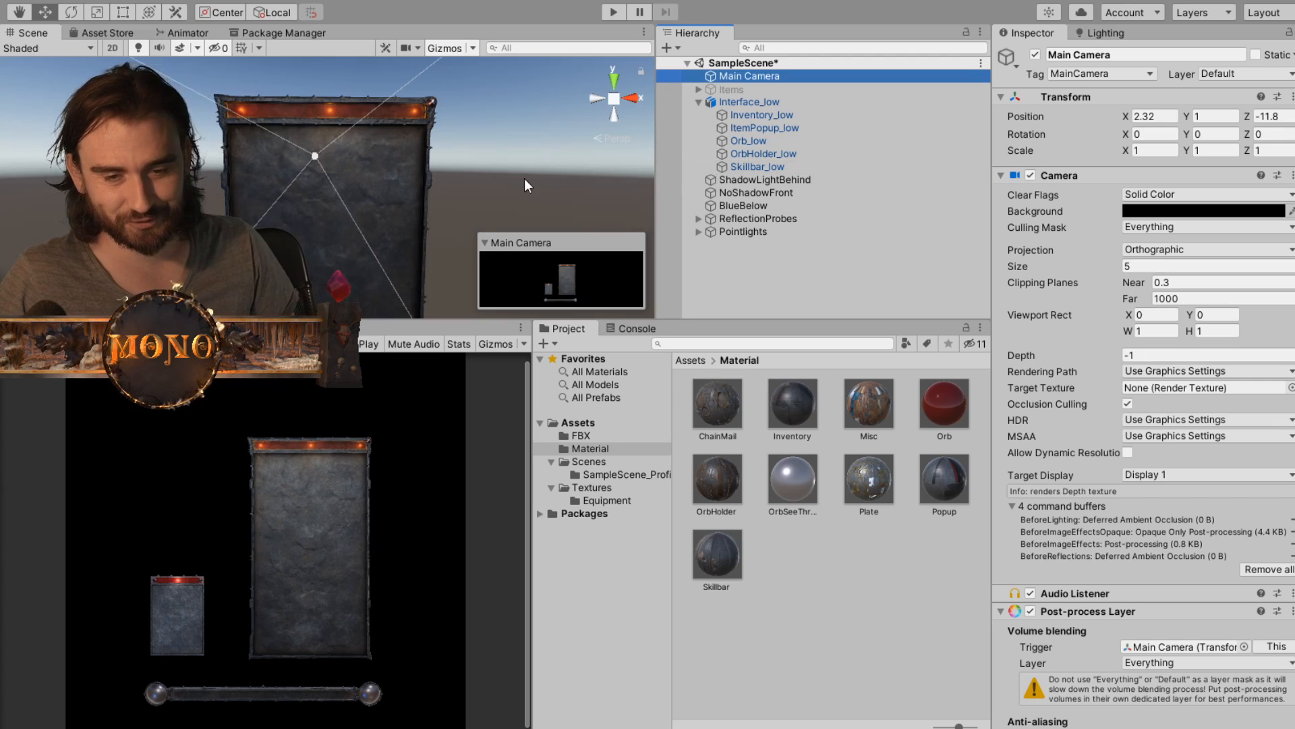
alt+drag(393, 157, 398, 152)
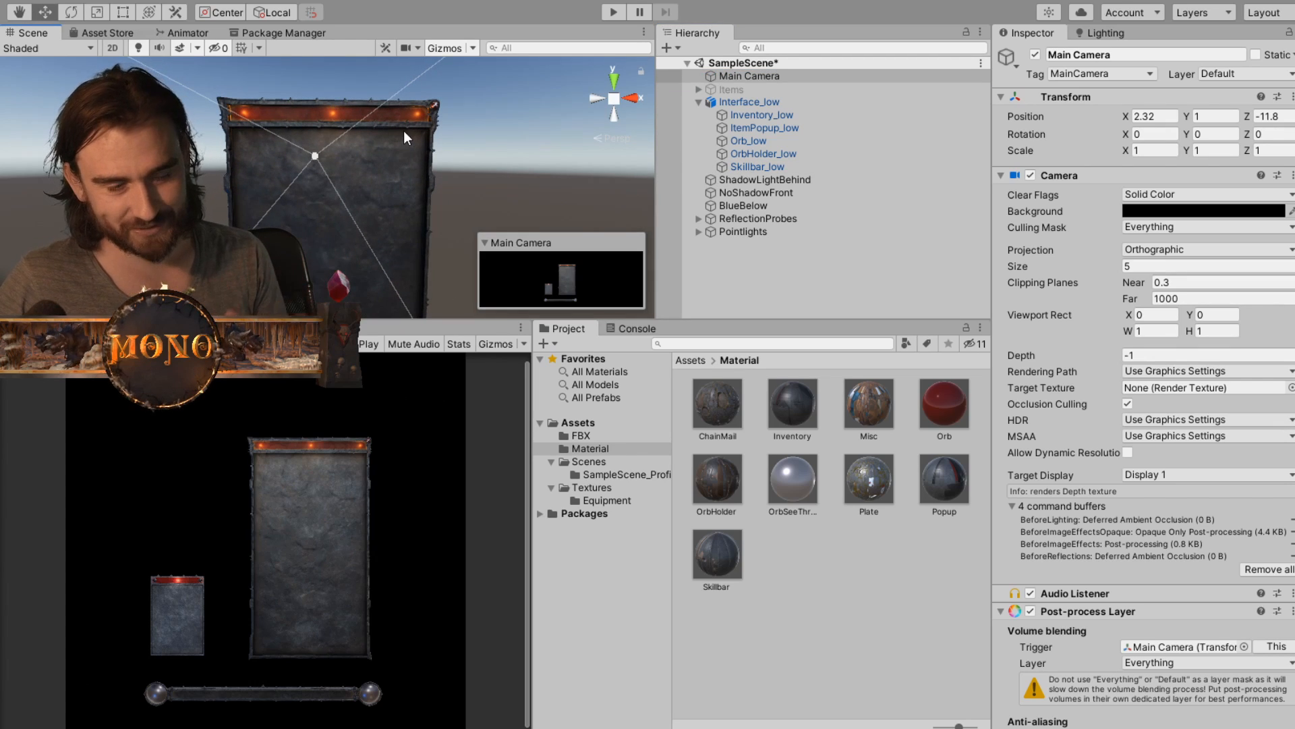
click(1212, 213)
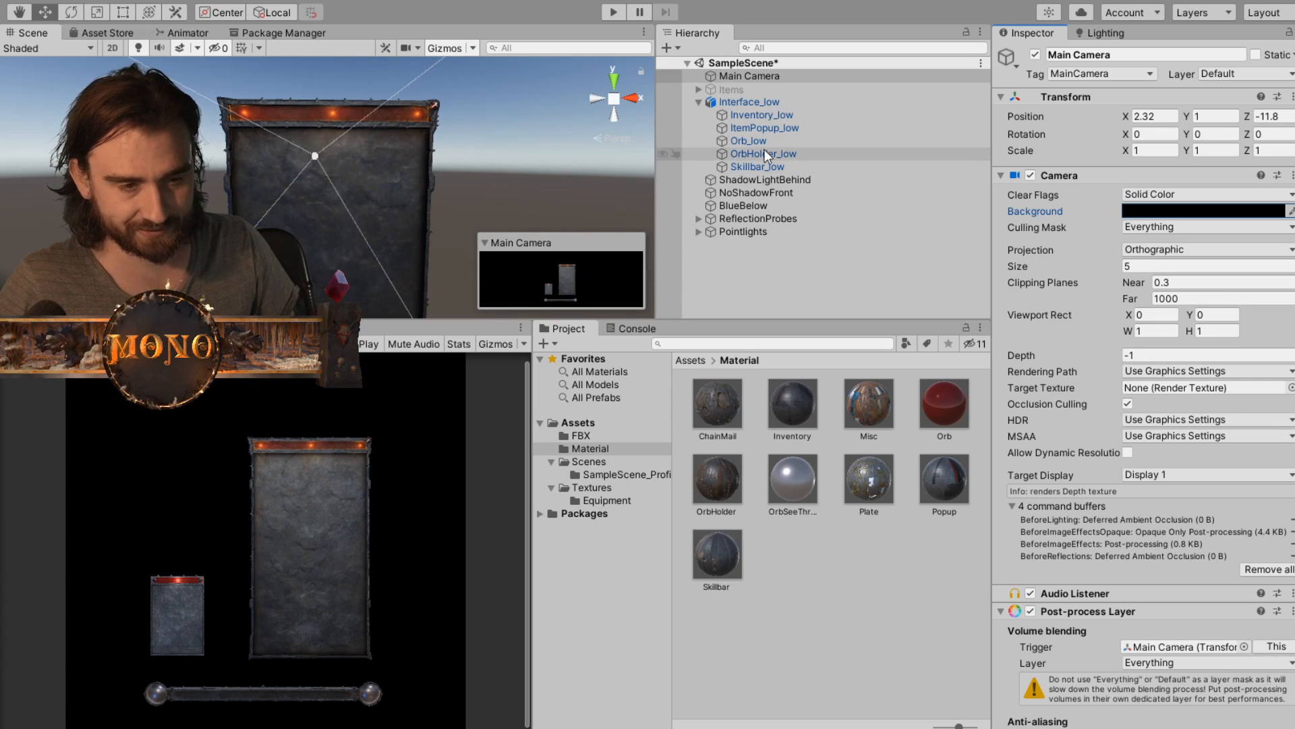
- Compare the light settings of the ShadowLightBehind and NoShadowFront directional lights
click(794, 184)
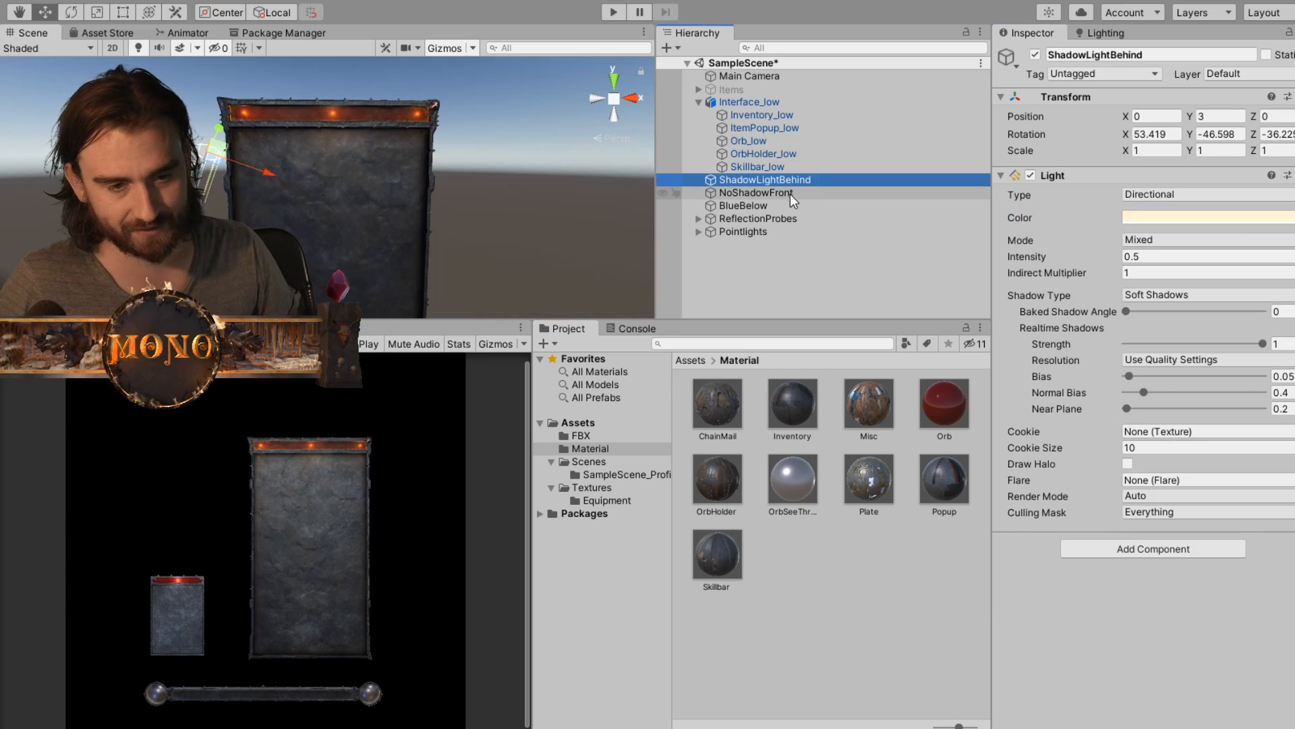
click(790, 195)
click(793, 183)
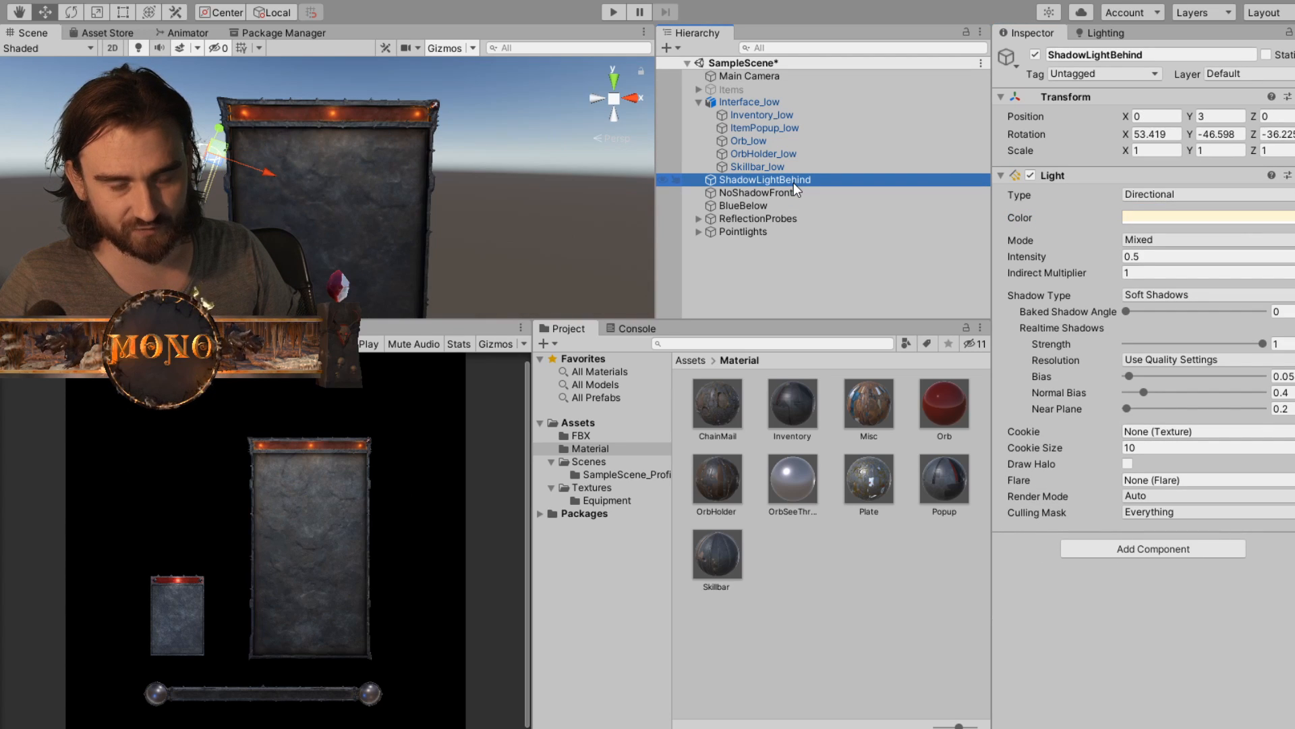
click(792, 193)
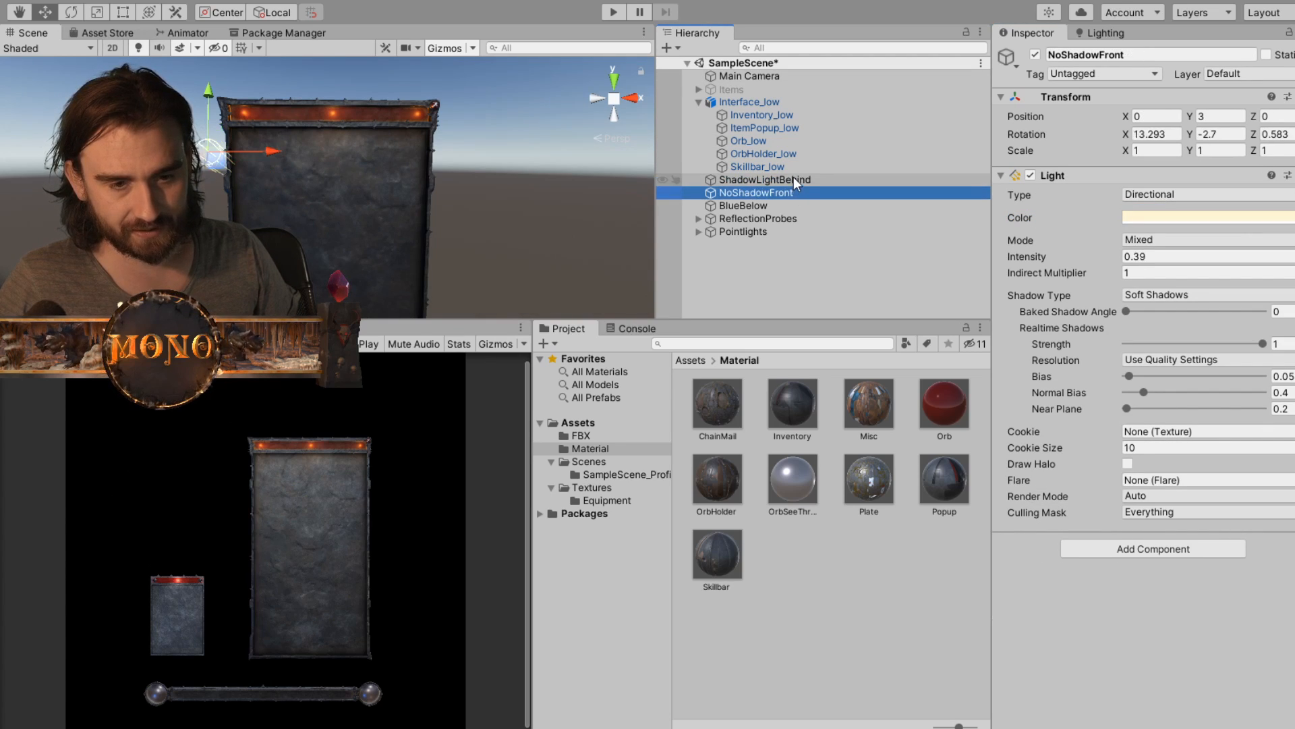
click(794, 178)
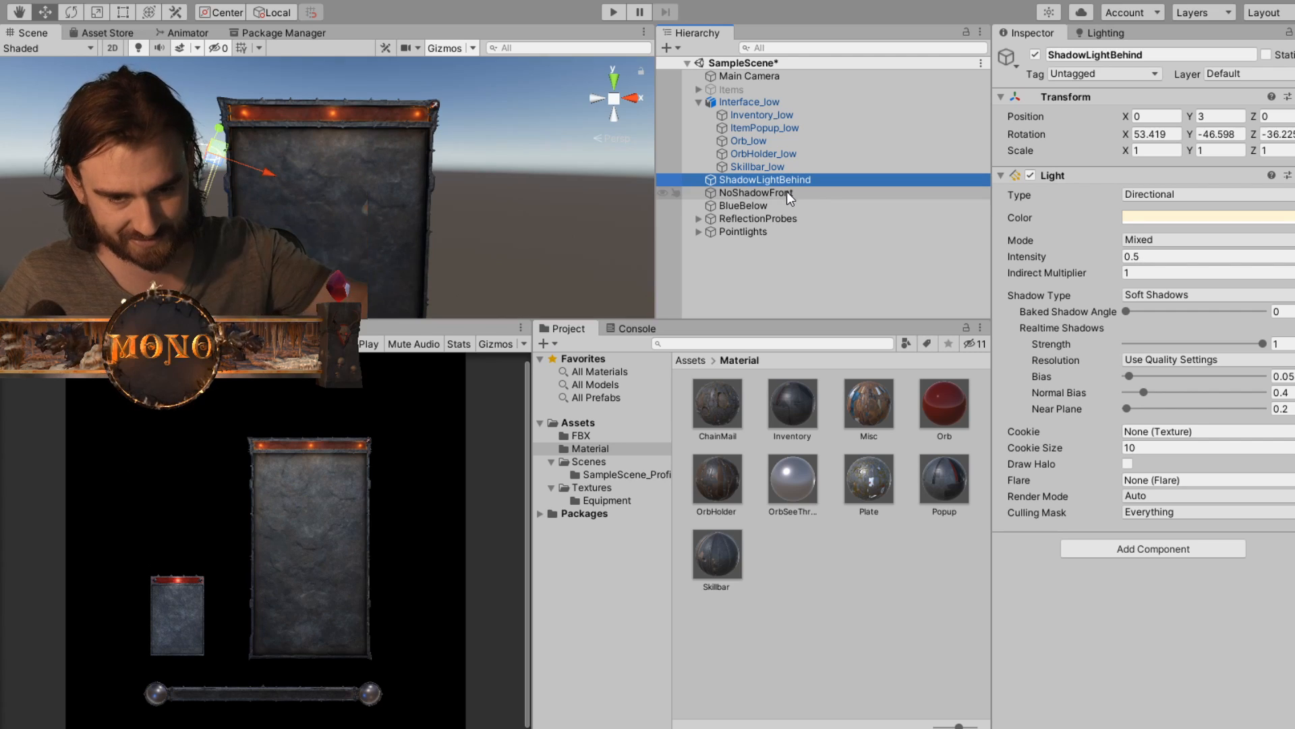
click(786, 196)
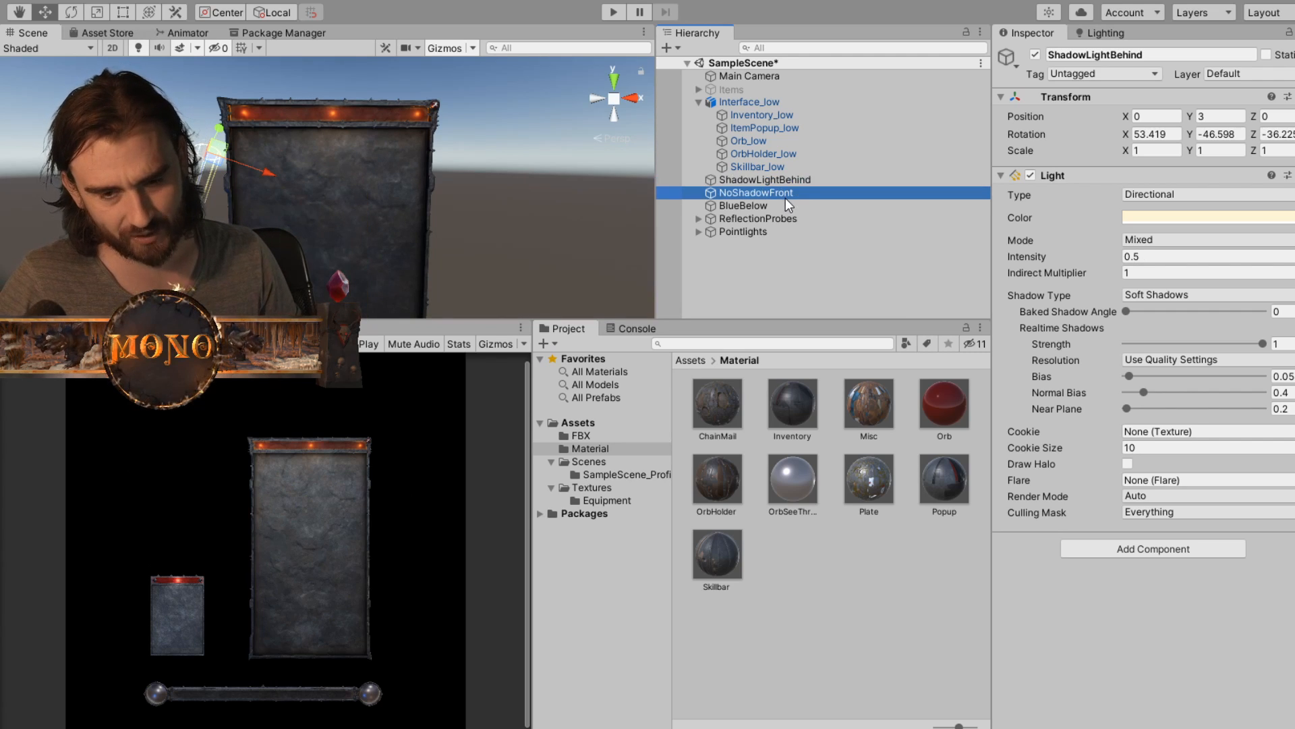
click(792, 180)
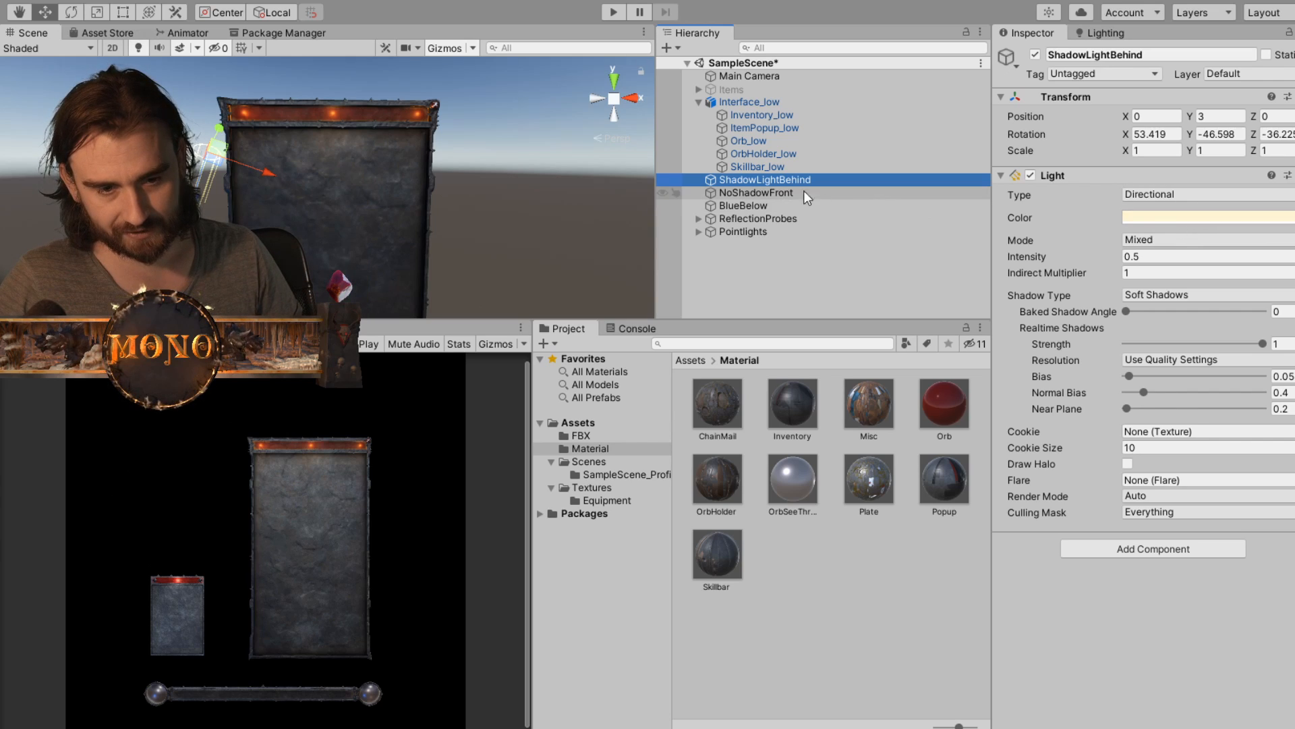
- Inspect the BlueBelow directional light's settings and examine its blue reflection on the skill bar's end orbs and the panels
click(780, 203)
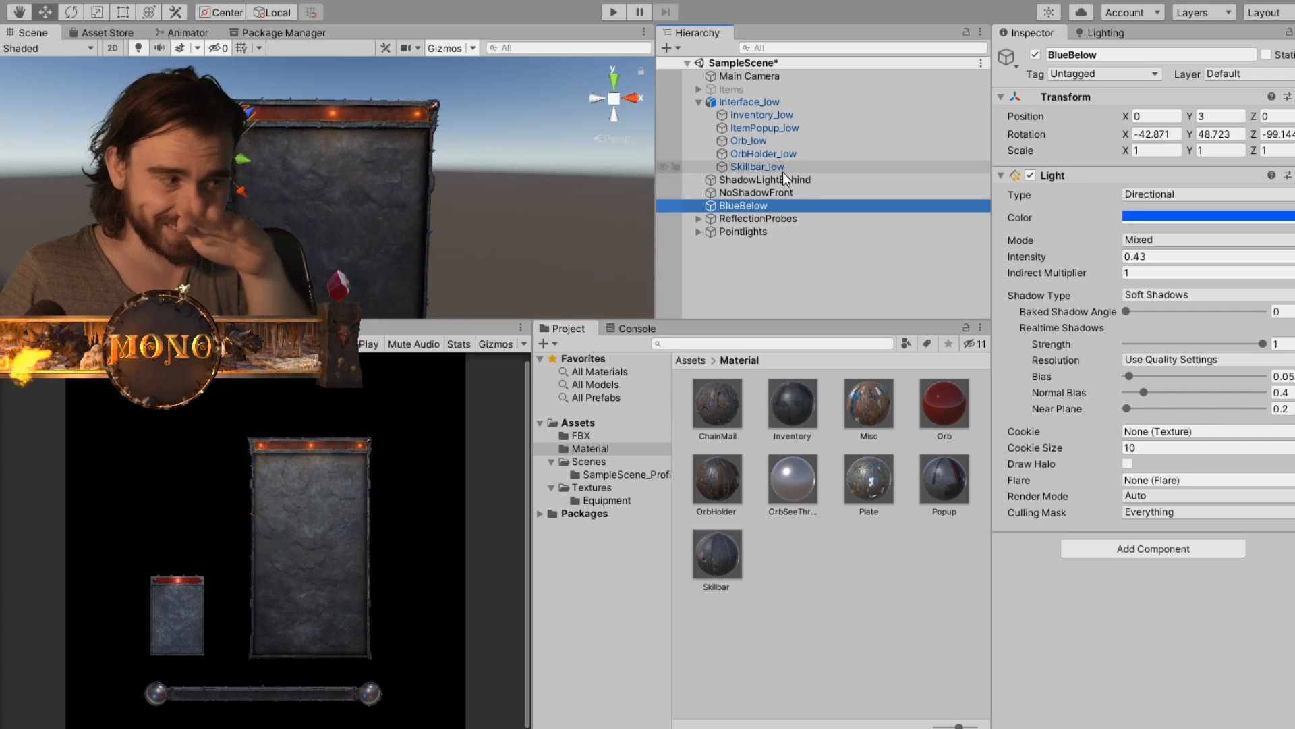
drag(408, 197, 477, 119)
scroll(428, 177, up, 5)
drag(290, 163, 358, 192)
middle_drag(358, 192, 387, 204)
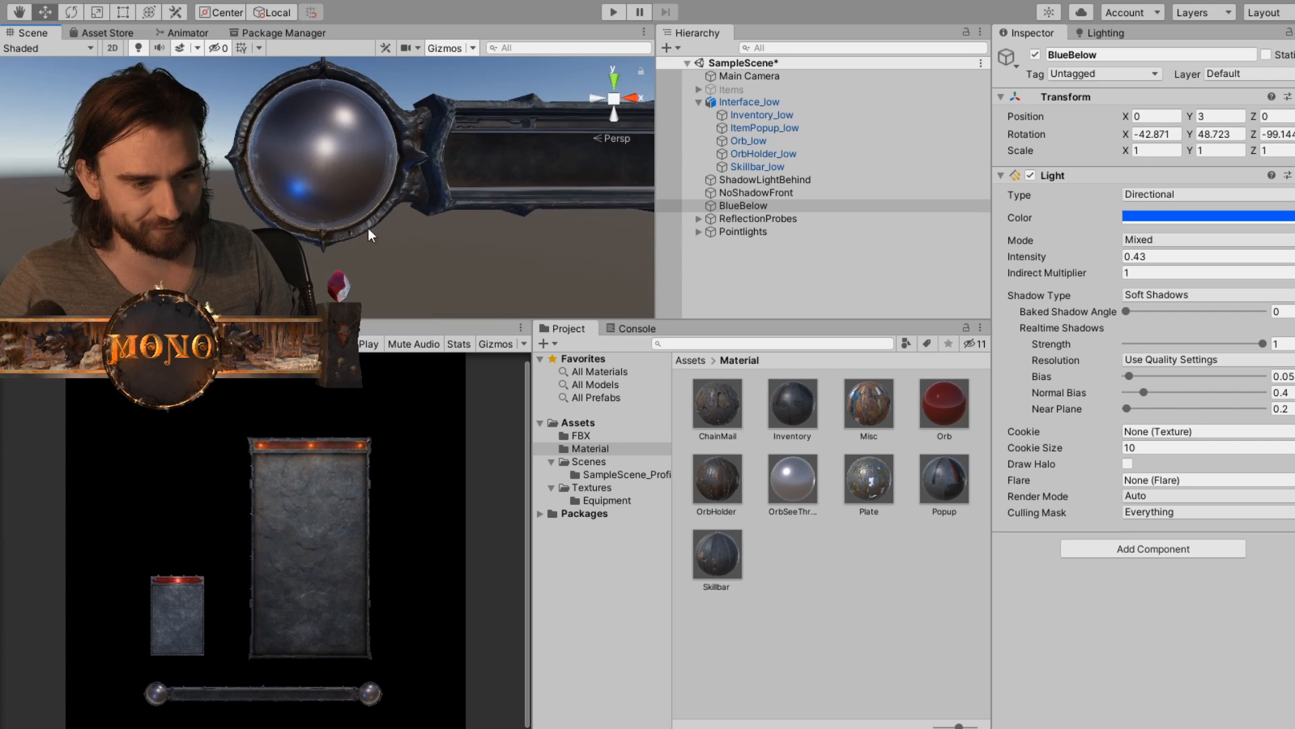
scroll(537, 219, down, 5)
middle_drag(634, 155, 439, 172)
scroll(494, 172, up, 4)
scroll(446, 163, down, 6)
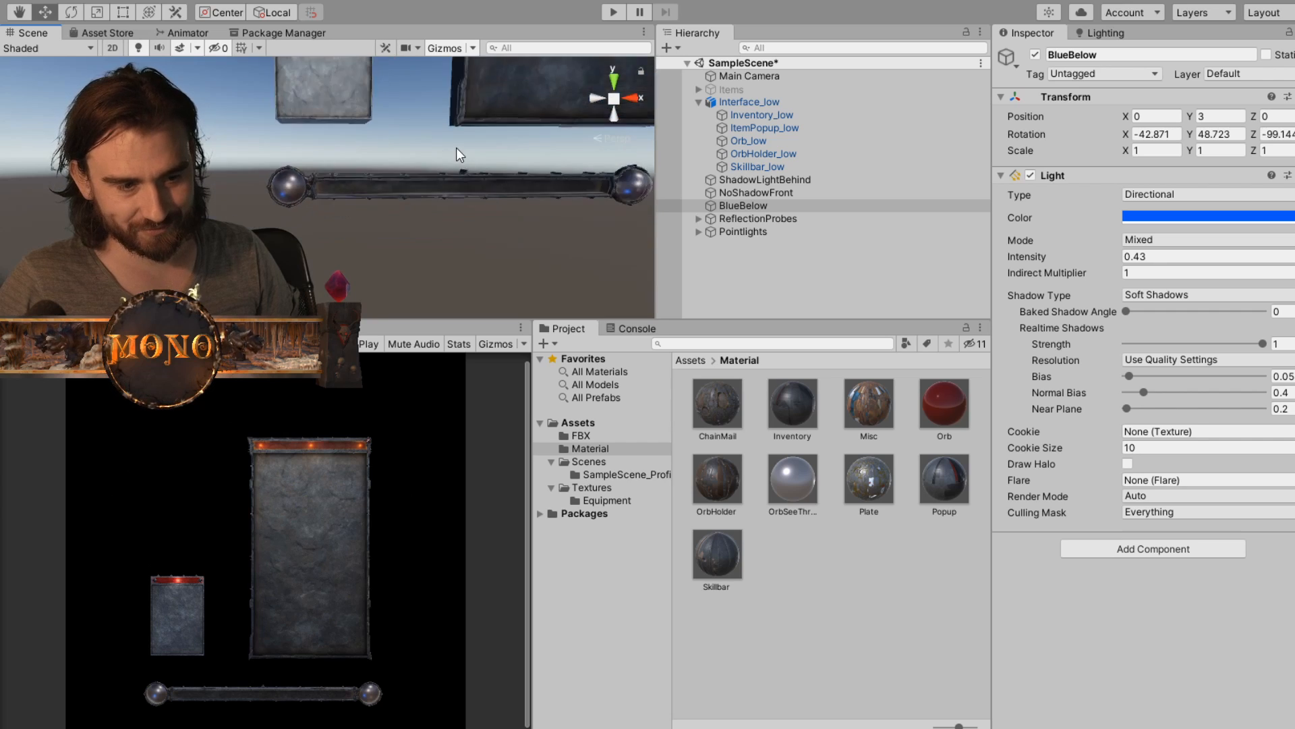
middle_drag(503, 91, 388, 191)
scroll(402, 226, down, 1)
- Select the ReflectionProbes group and examine its placement around the inventory panel, item popup and skill bar
click(778, 218)
middle_drag(376, 240, 386, 192)
scroll(430, 165, up, 5)
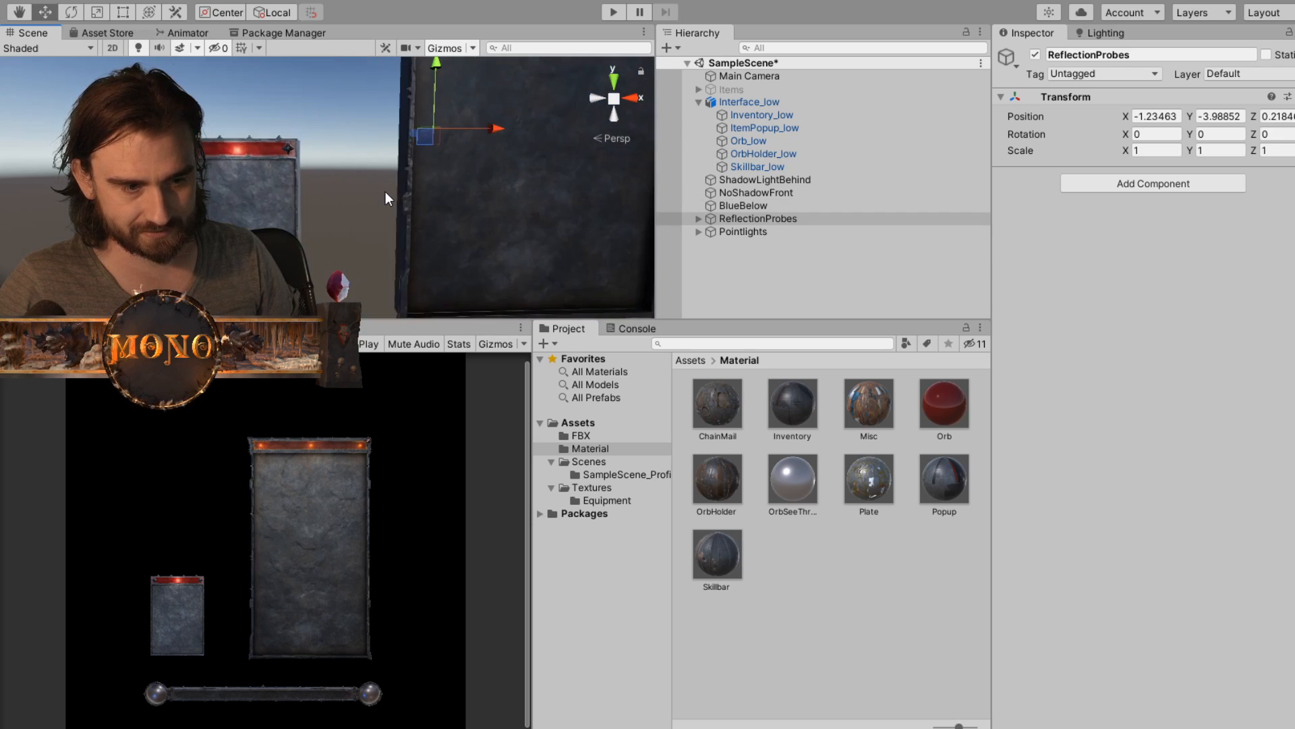
scroll(386, 192, down, 6)
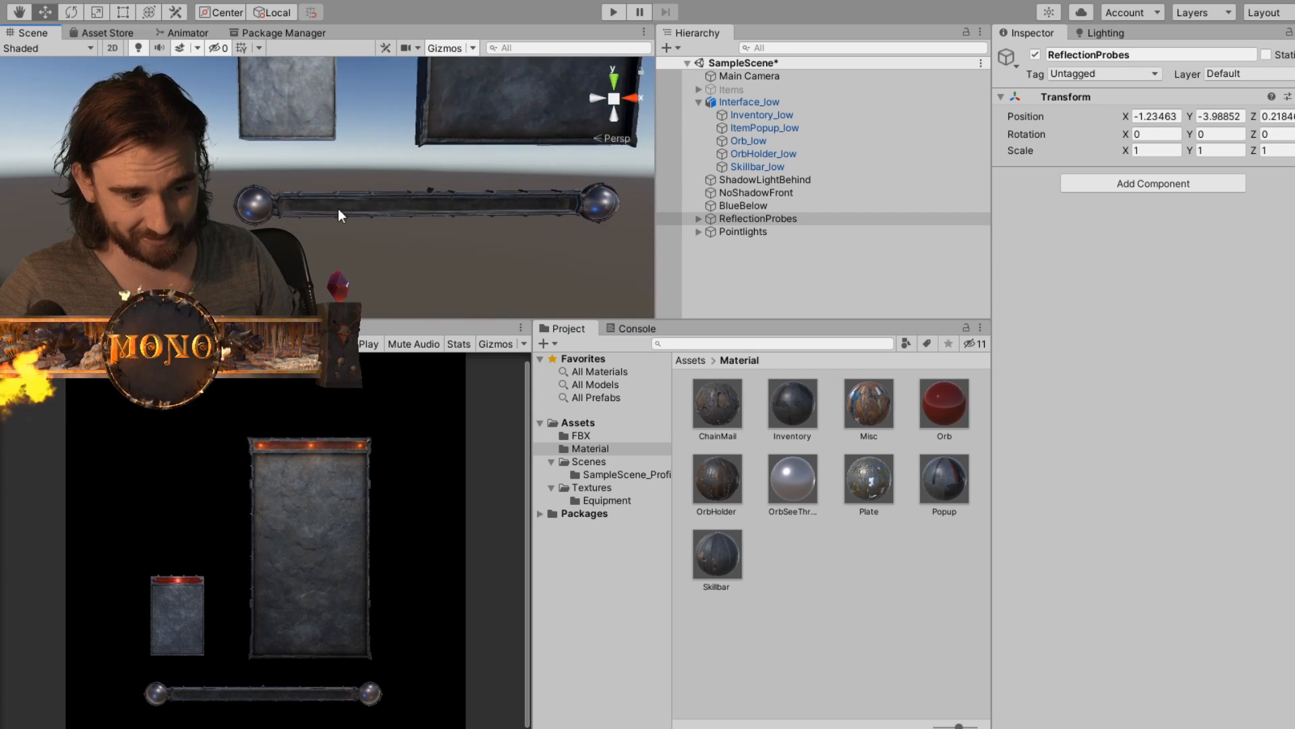
middle_drag(467, 132, 386, 213)
scroll(398, 162, down, 3)
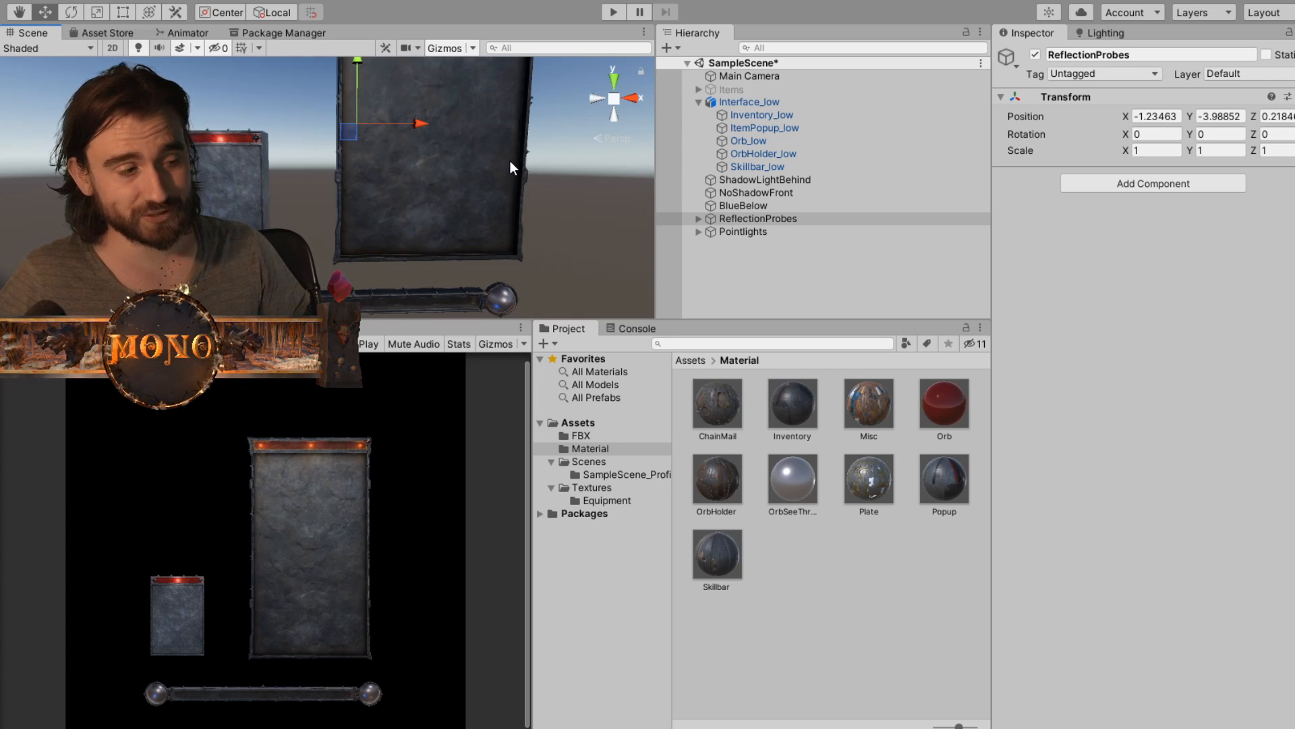
middle_drag(488, 160, 444, 162)
scroll(440, 209, down, 3)
scroll(439, 209, down, 2)
scroll(443, 180, up, 2)
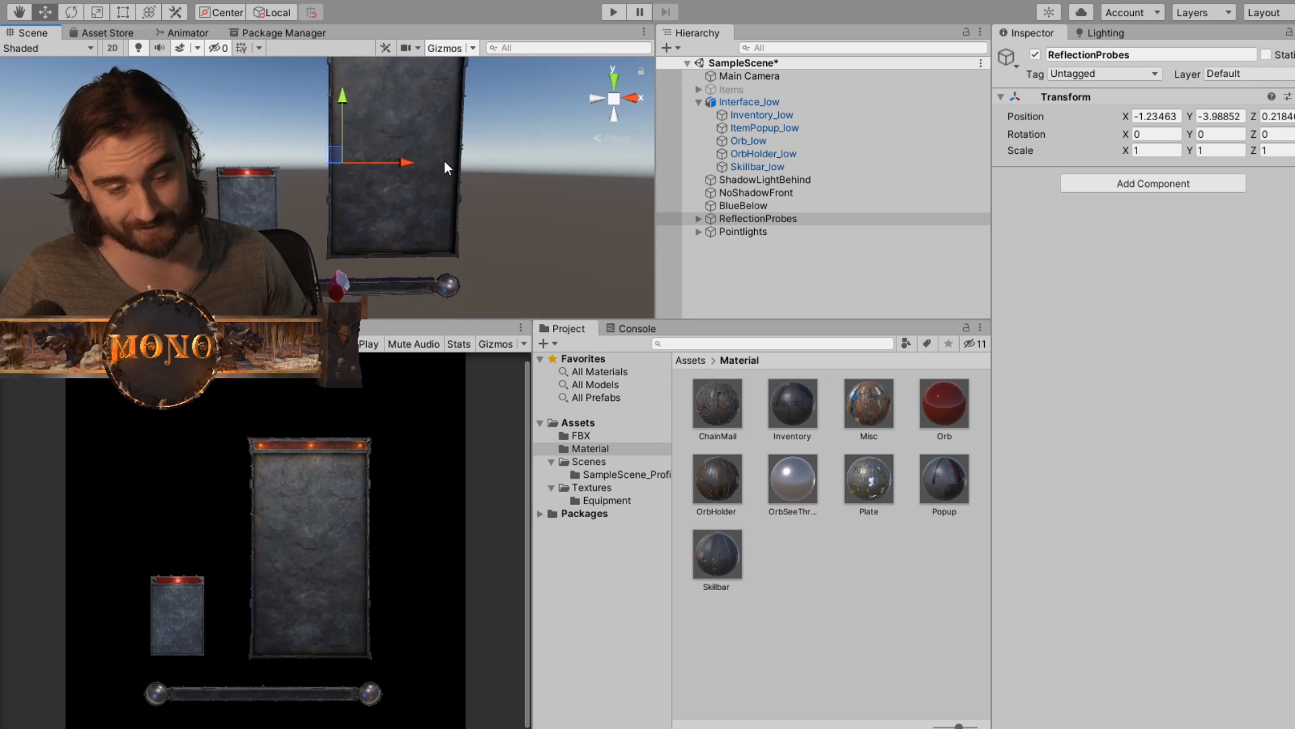